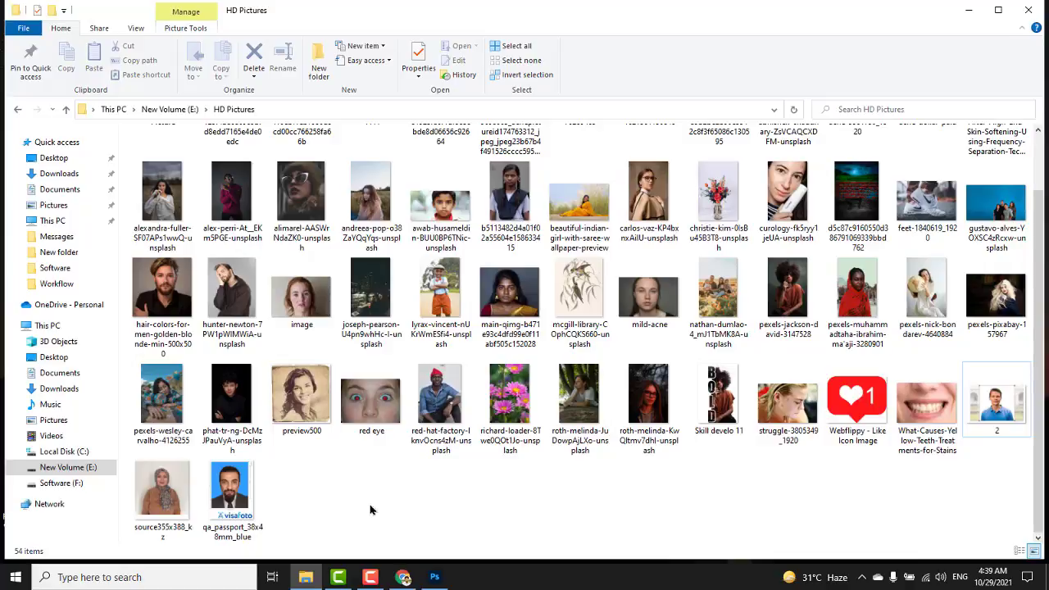
Step: Open source355x388_kz.jpg from the HD Pictures folder in Photoshop
left_click_drag(162, 492, 668, 194)
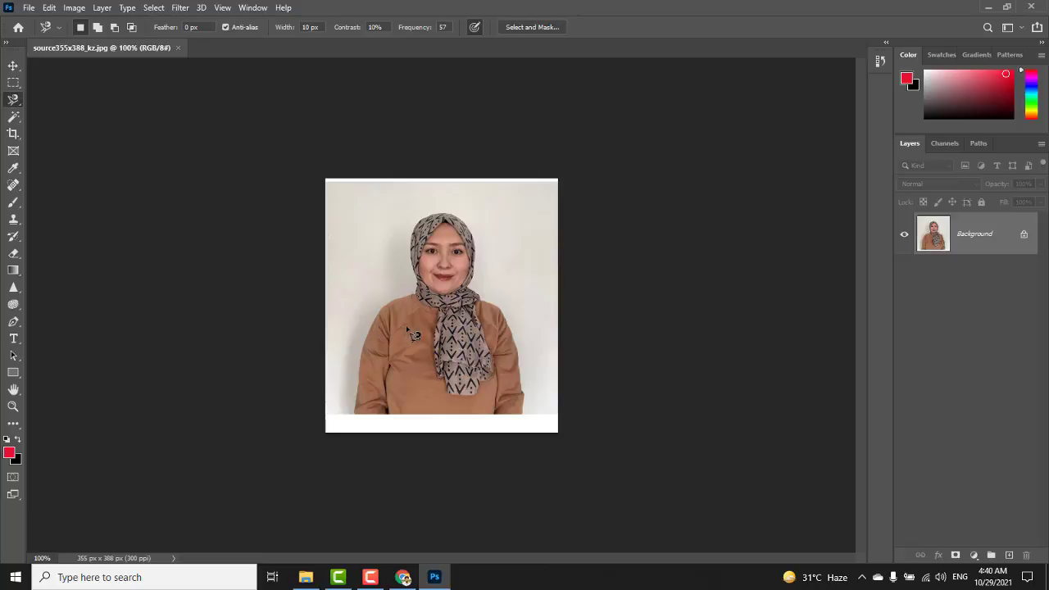
scroll(460, 260, "up", 5)
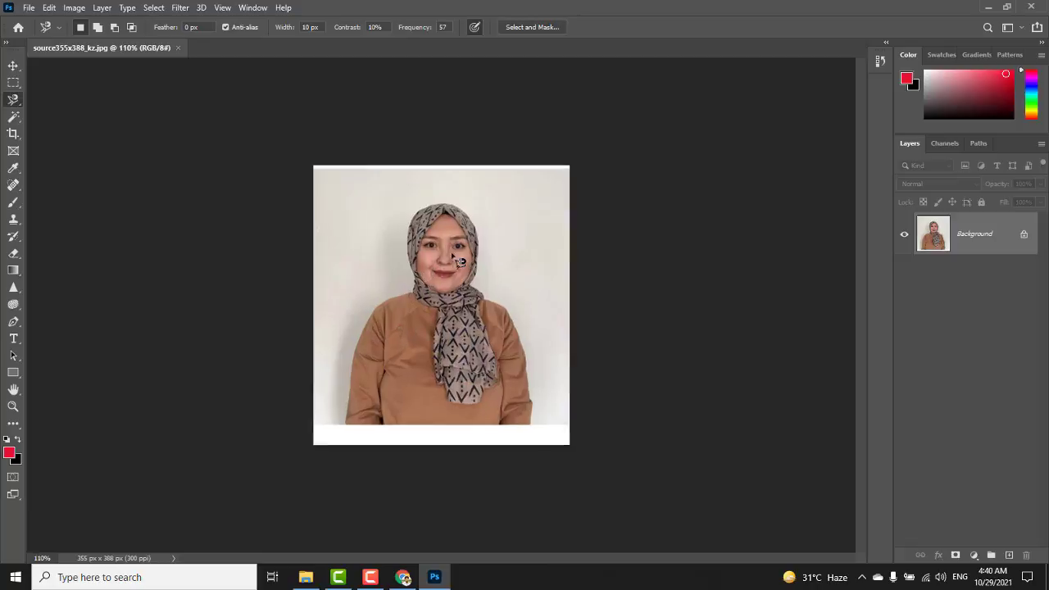
scroll(459, 260, "down", 1)
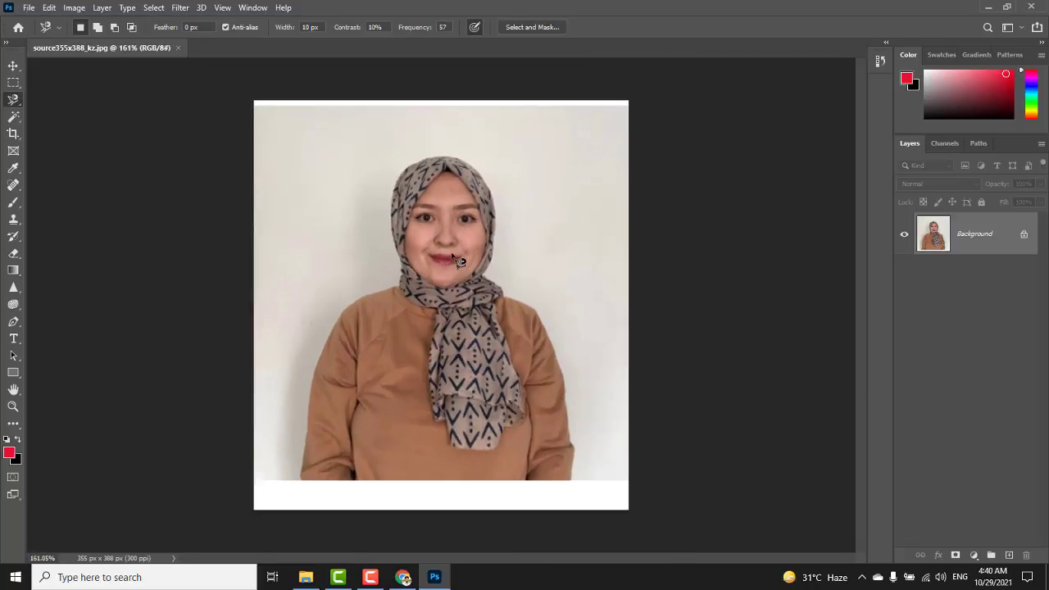
scroll(459, 261, "up", 1)
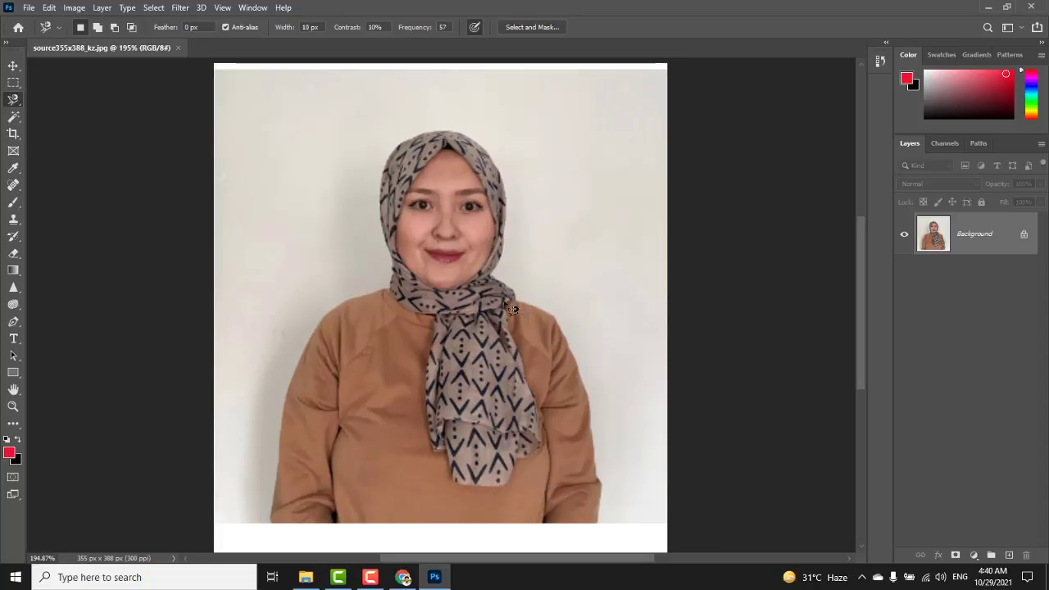
Step: Try to move the portrait on the locked Background layer with the Move tool
right_click(12, 101)
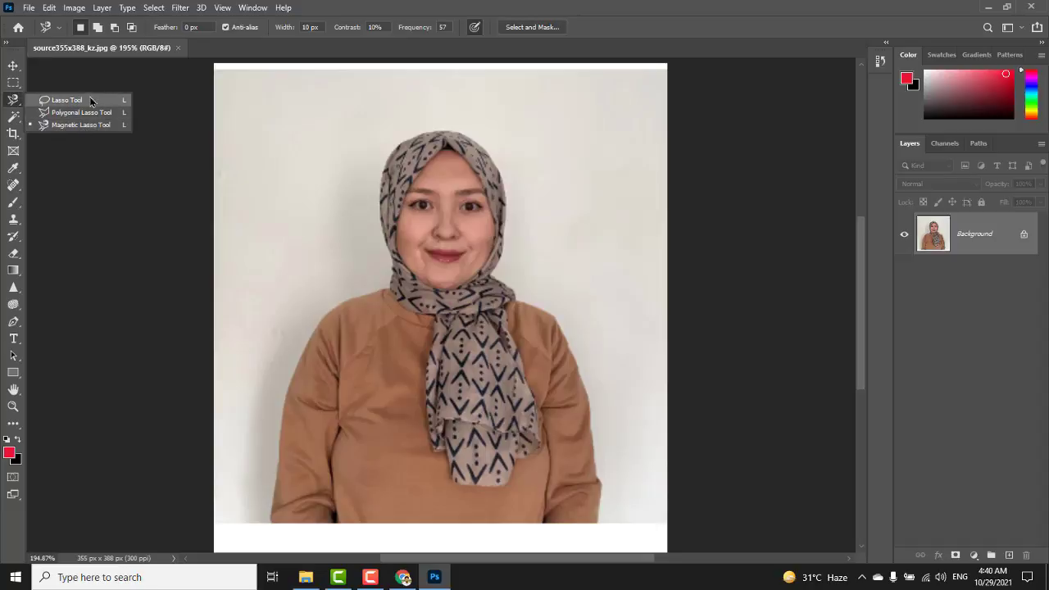
left_click(14, 67)
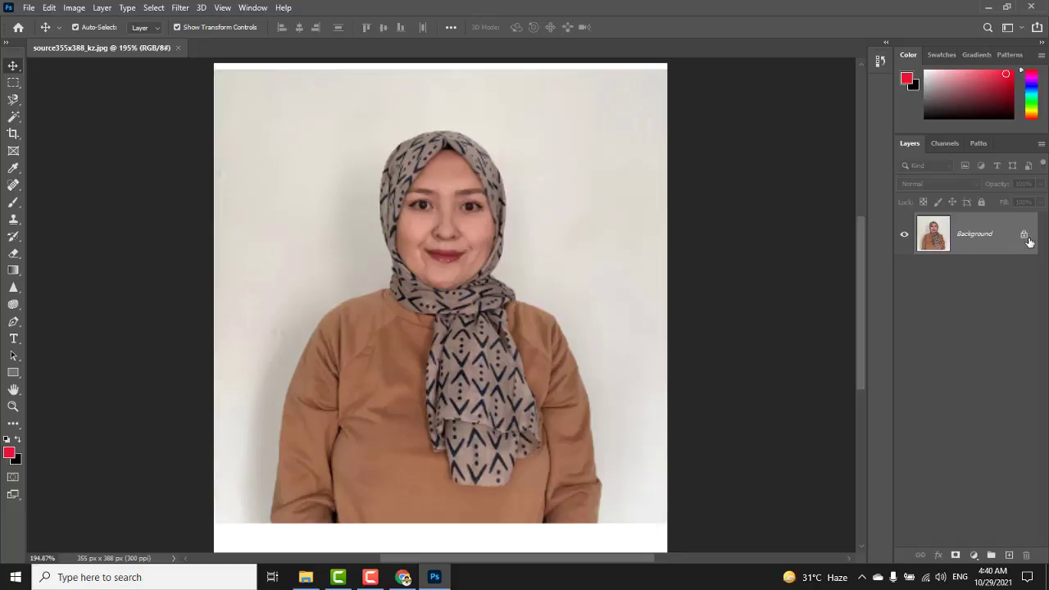
left_click_drag(665, 289, 602, 295)
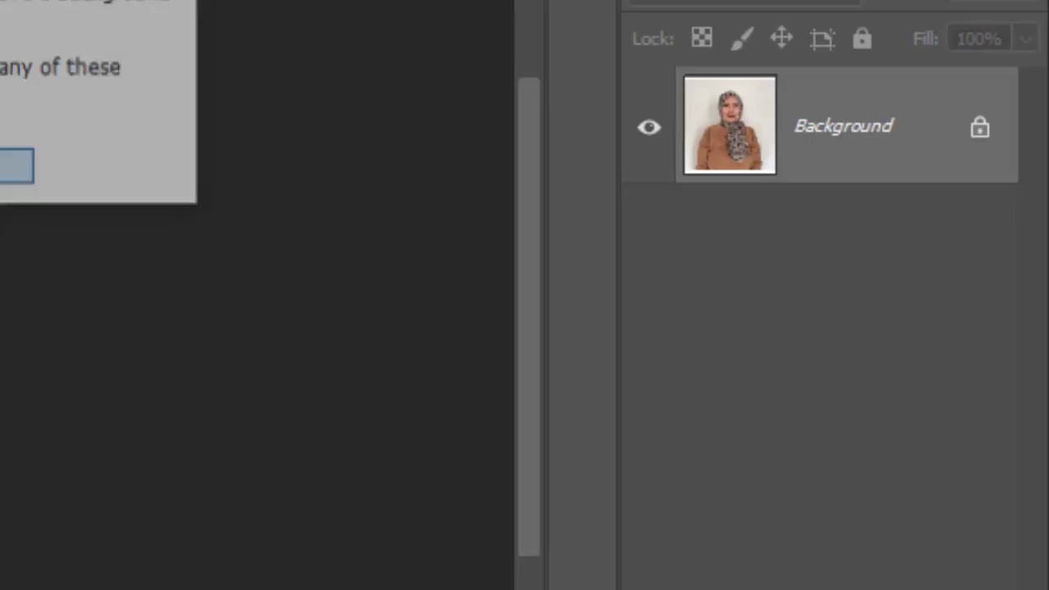
left_click(551, 243)
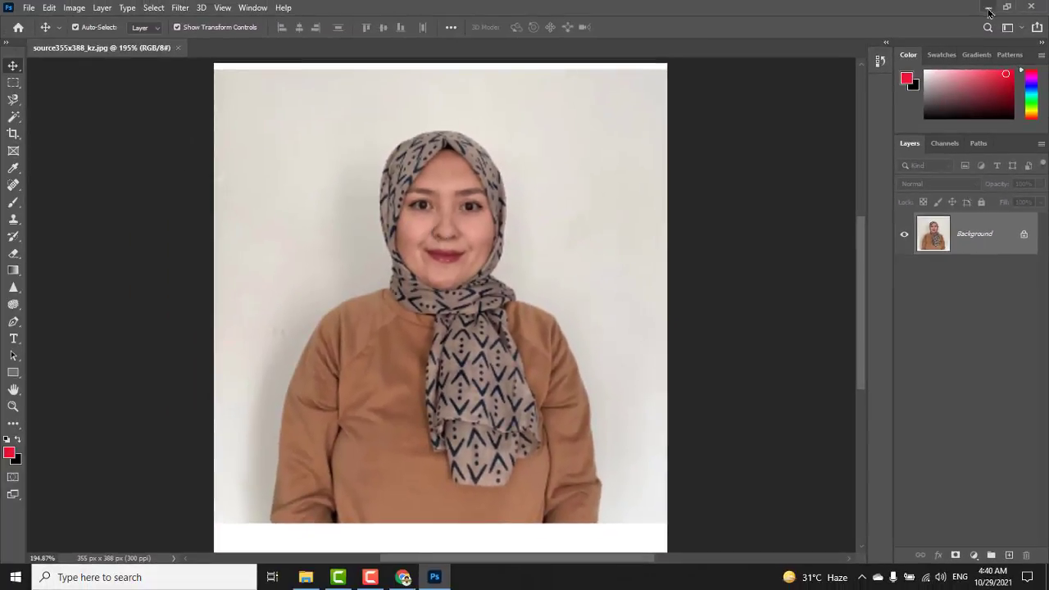
Step: Open qa_passport_38x48mm_blue.jpg from the HD Pictures folder as a second document in Photoshop
left_click(990, 12)
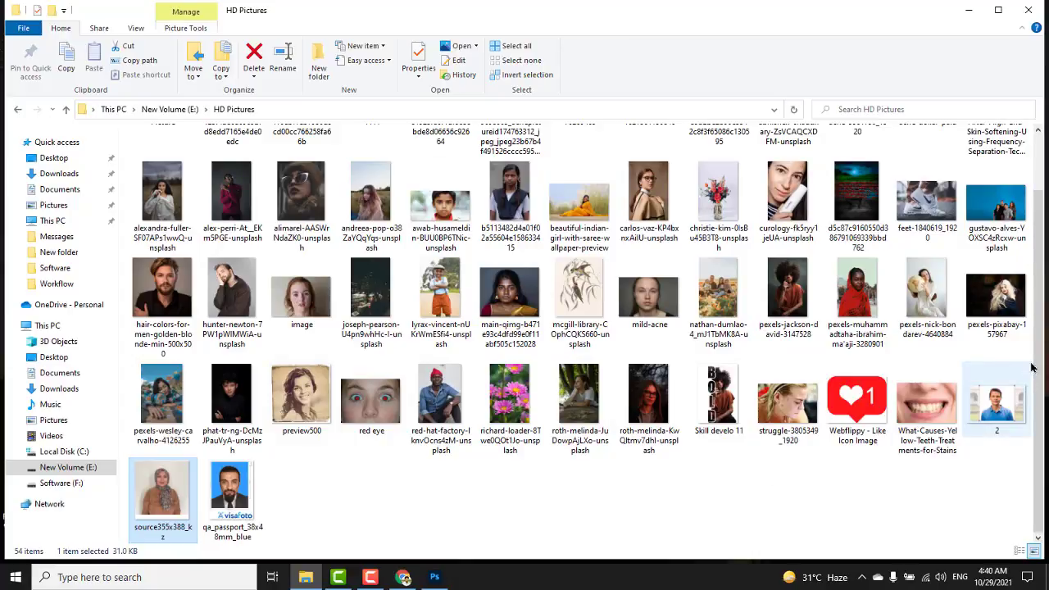
left_click_drag(1038, 366, 1033, 278)
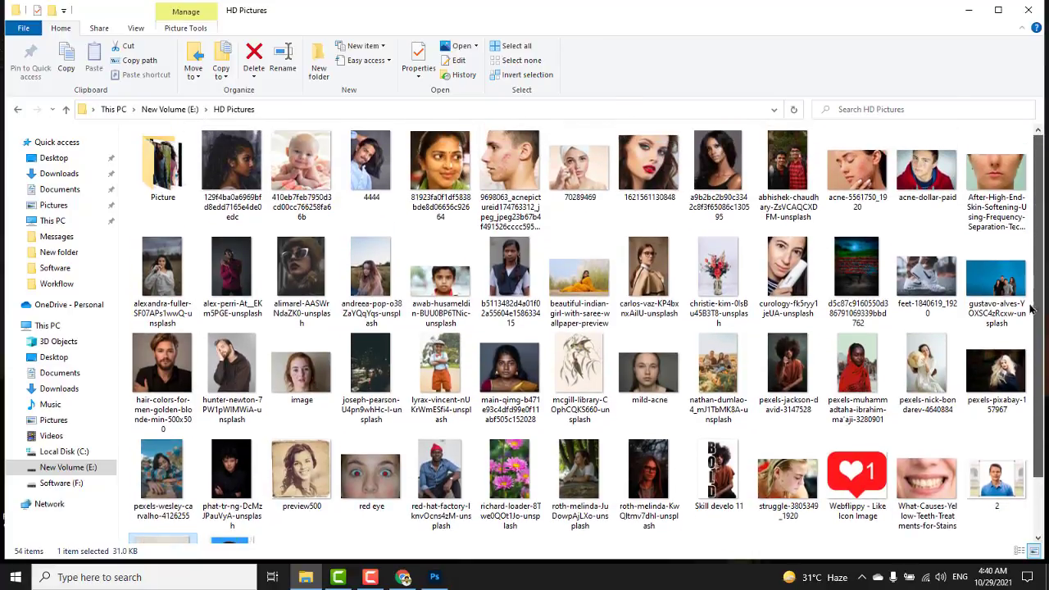
scroll(1031, 309, "down", 1)
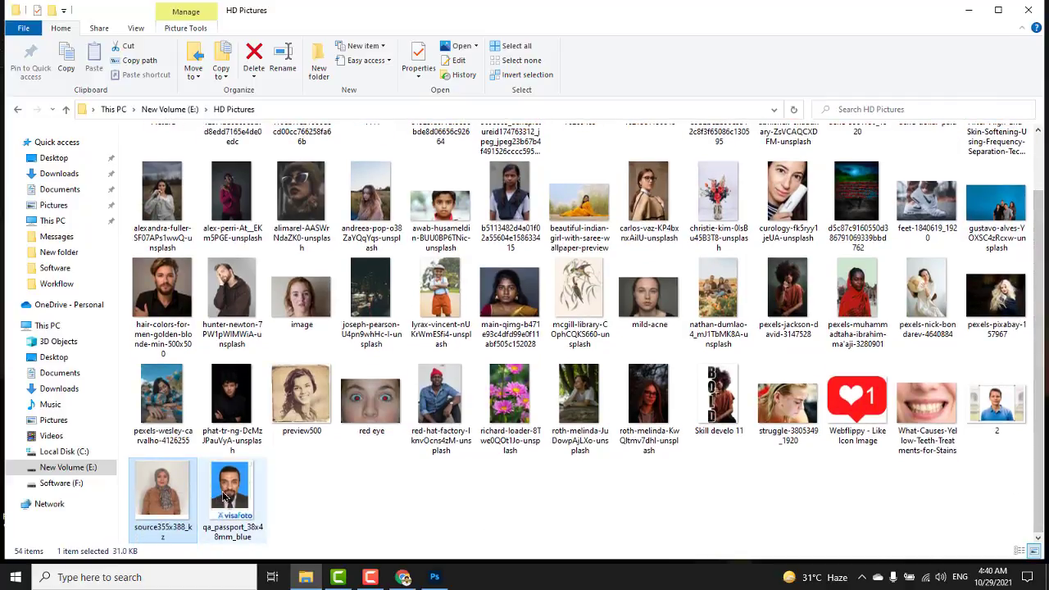
left_click_drag(227, 496, 226, 51)
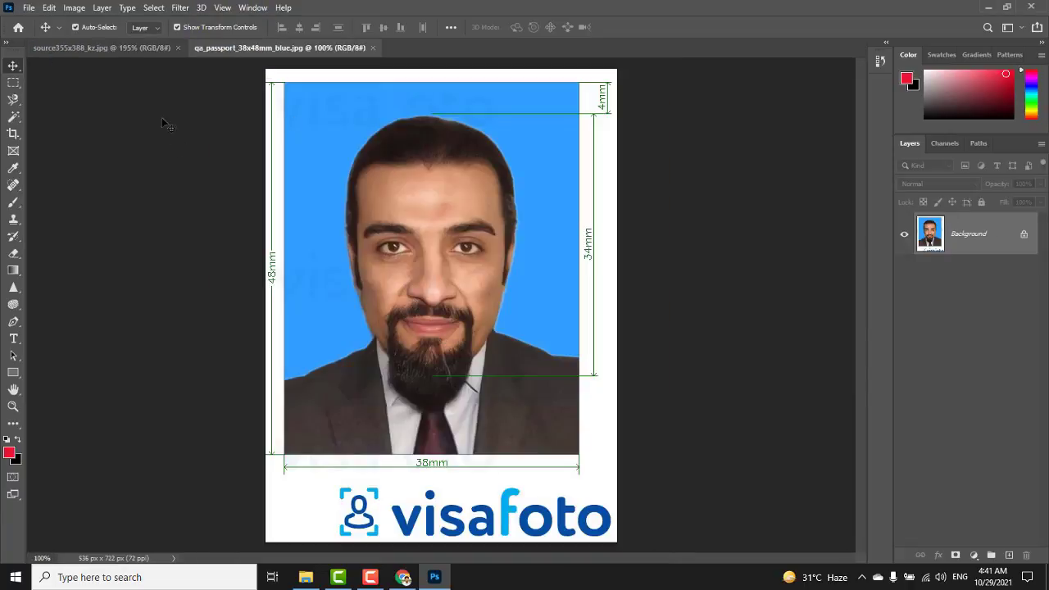
Step: Select the woman's head and headscarf in source355x388_kz.jpg with a freehand Lasso outline
left_click(100, 48)
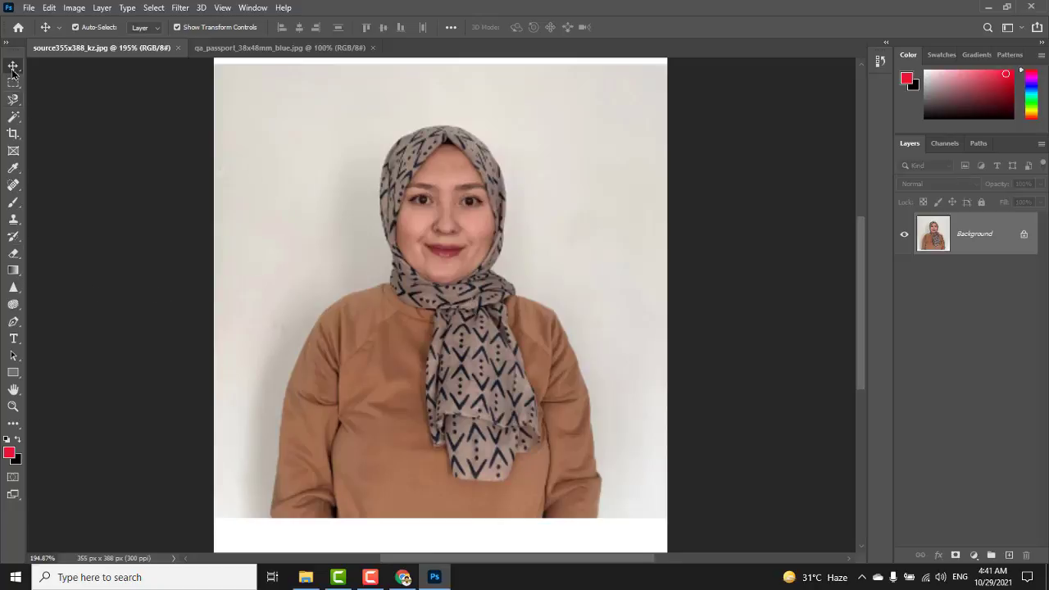
left_click(12, 100)
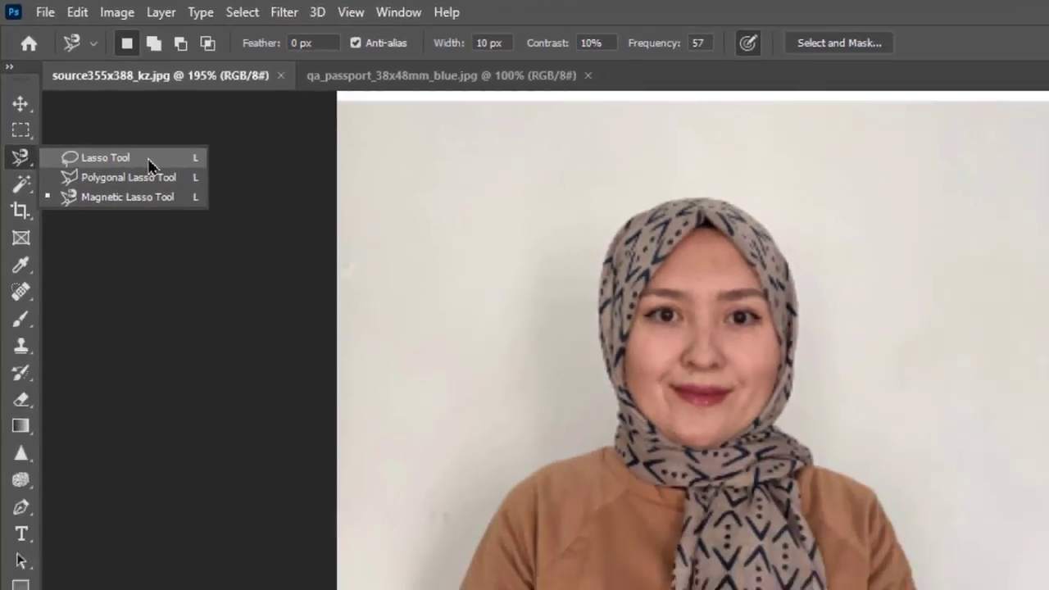
left_click(203, 216)
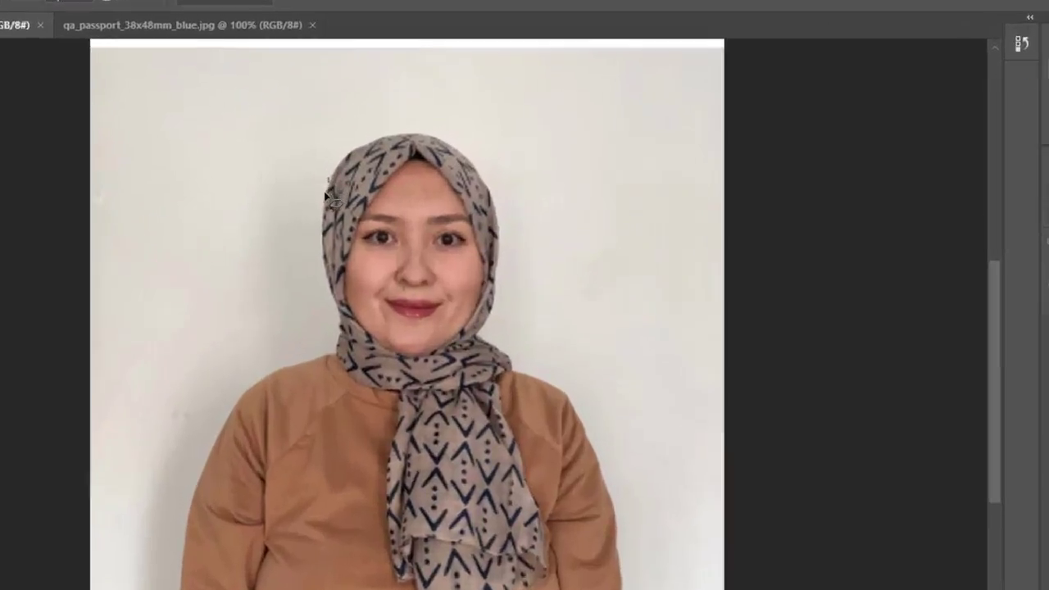
mouse_move(386, 159)
left_mouse_down()
mouse_move(378, 223)
mouse_move(415, 285)
mouse_move(478, 278)
left_mouse_up()
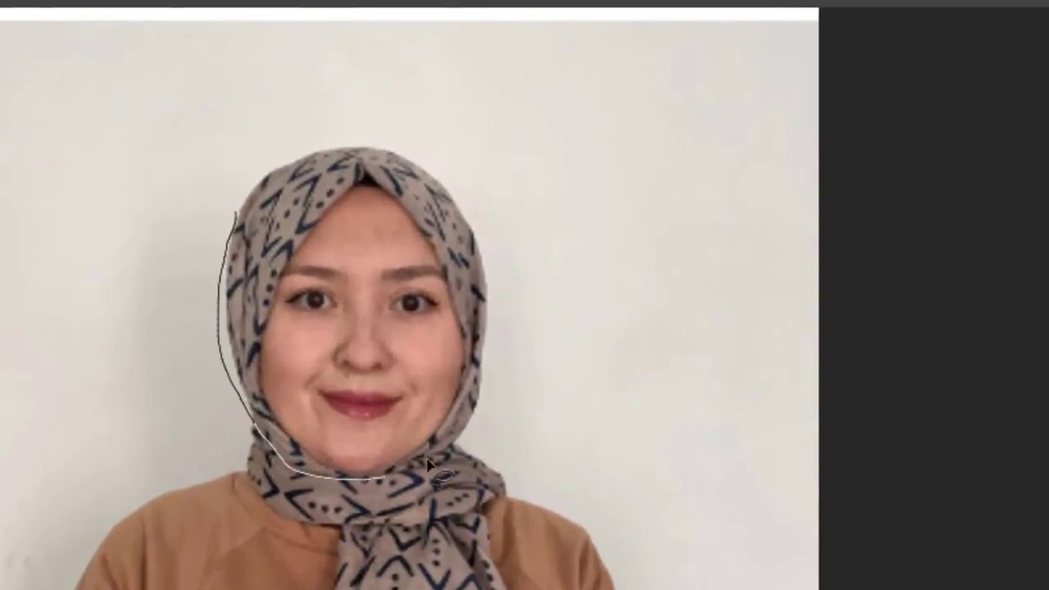
mouse_move(427, 464)
left_mouse_down()
mouse_move(474, 387)
mouse_move(499, 247)
mouse_move(394, 150)
mouse_move(302, 163)
mouse_move(237, 194)
mouse_move(249, 235)
left_mouse_up()
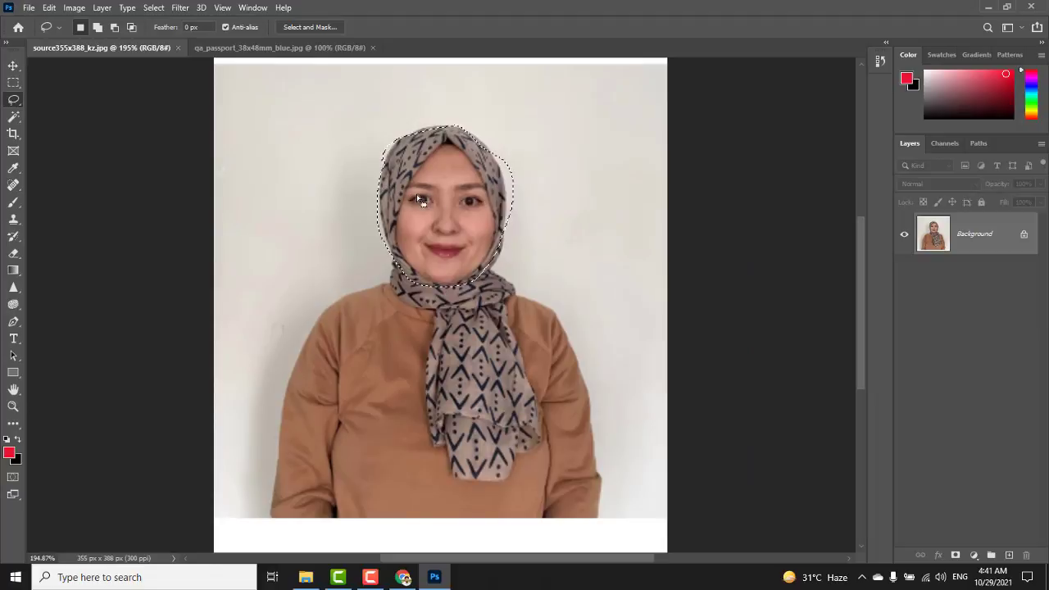
Step: Move the selected head into the qa_passport_38x48mm_blue.jpg document and scale it to about 265% over the man's face
left_click(12, 67)
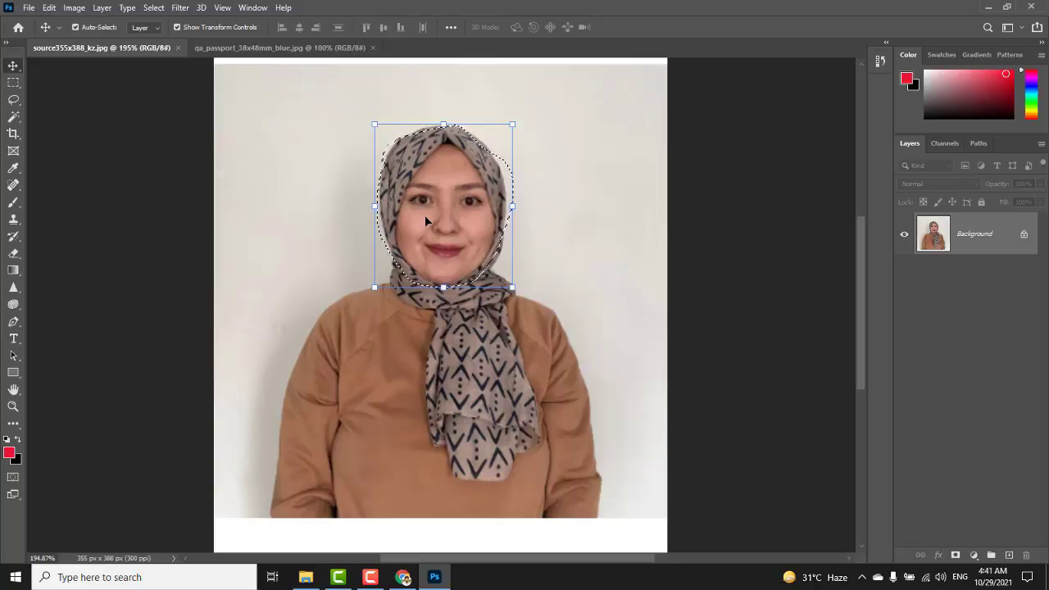
left_click_drag(439, 224, 440, 267)
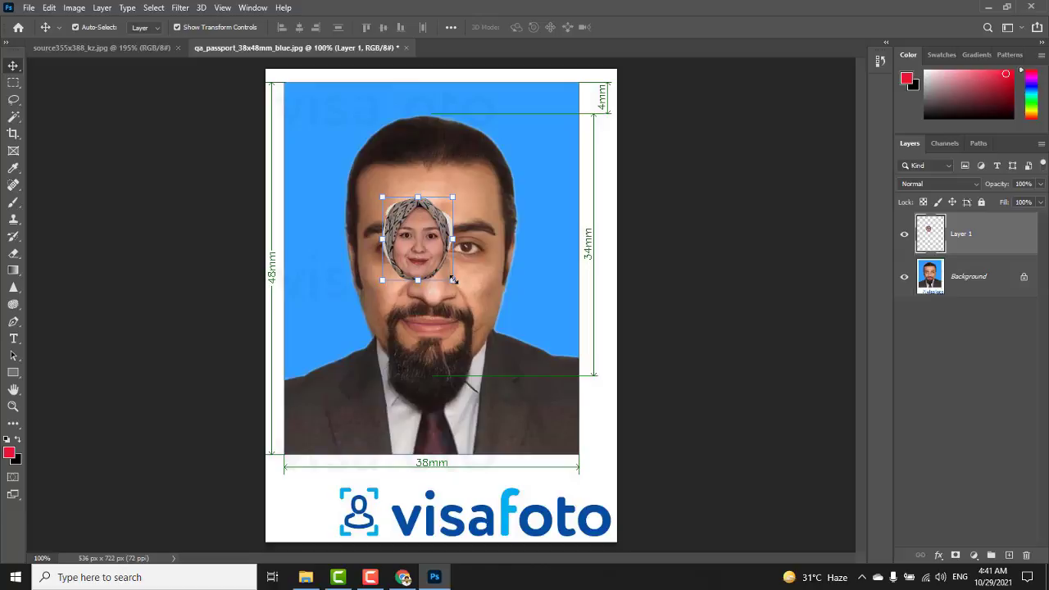
left_click_drag(453, 280, 515, 354)
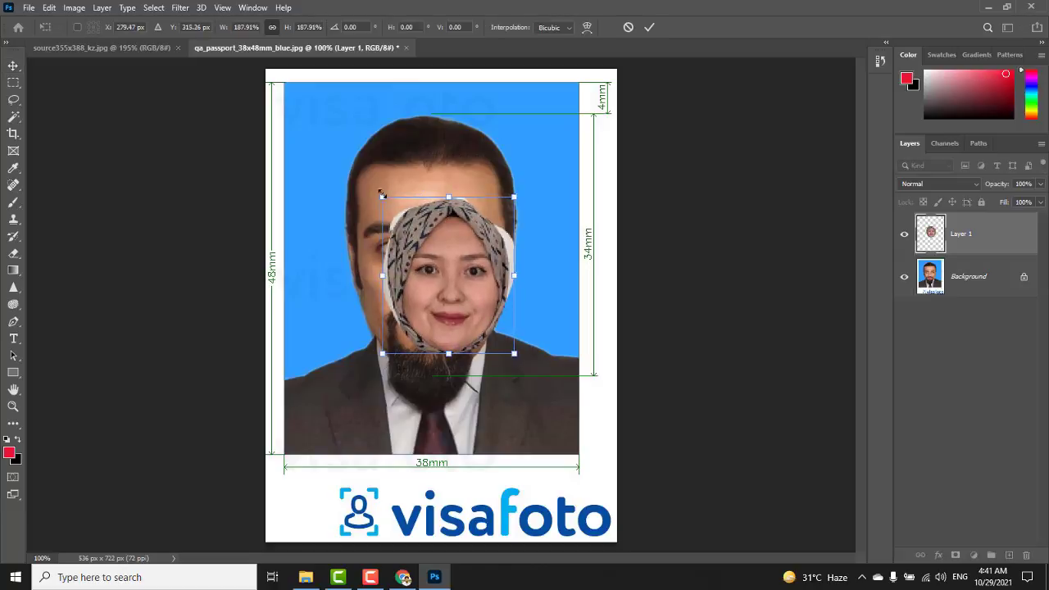
left_click_drag(382, 194, 353, 162)
left_click_drag(417, 204, 412, 168)
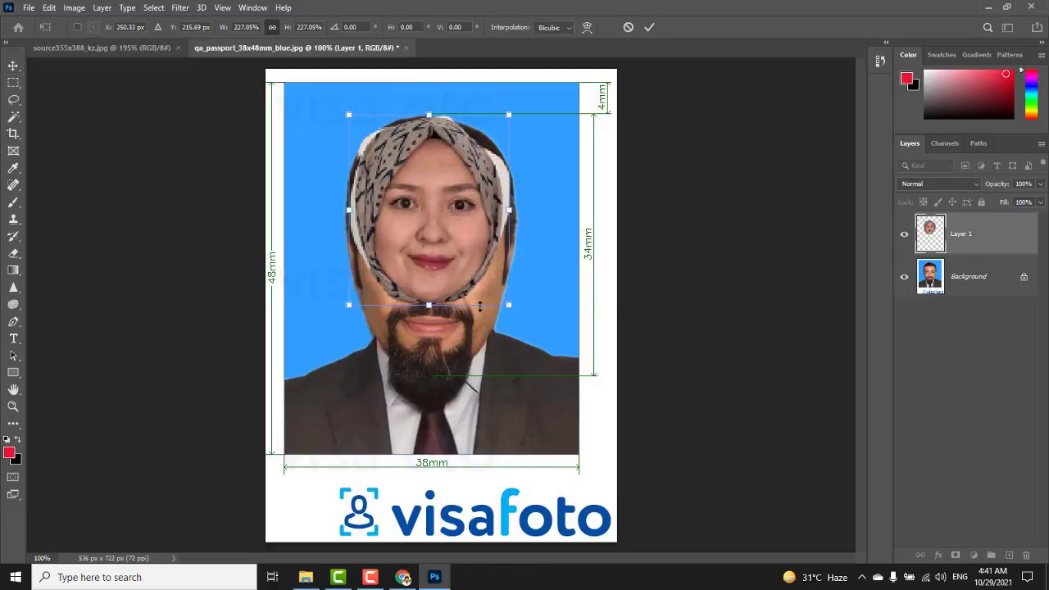
left_click_drag(511, 307, 538, 338)
mouse_move(476, 294)
left_mouse_down()
mouse_move(457, 300)
mouse_move(461, 309)
left_mouse_up()
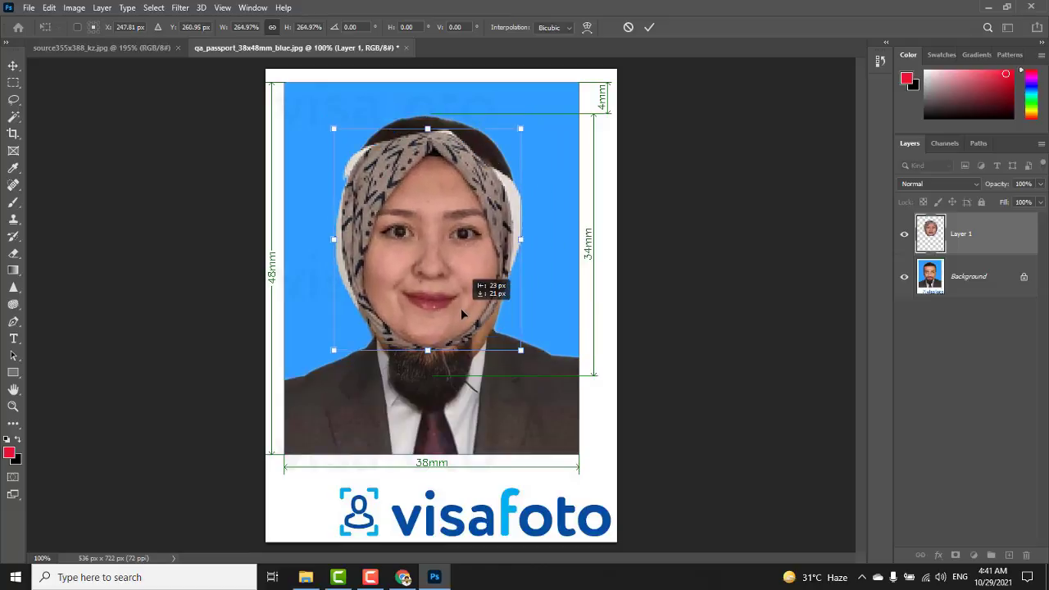
left_click(649, 27)
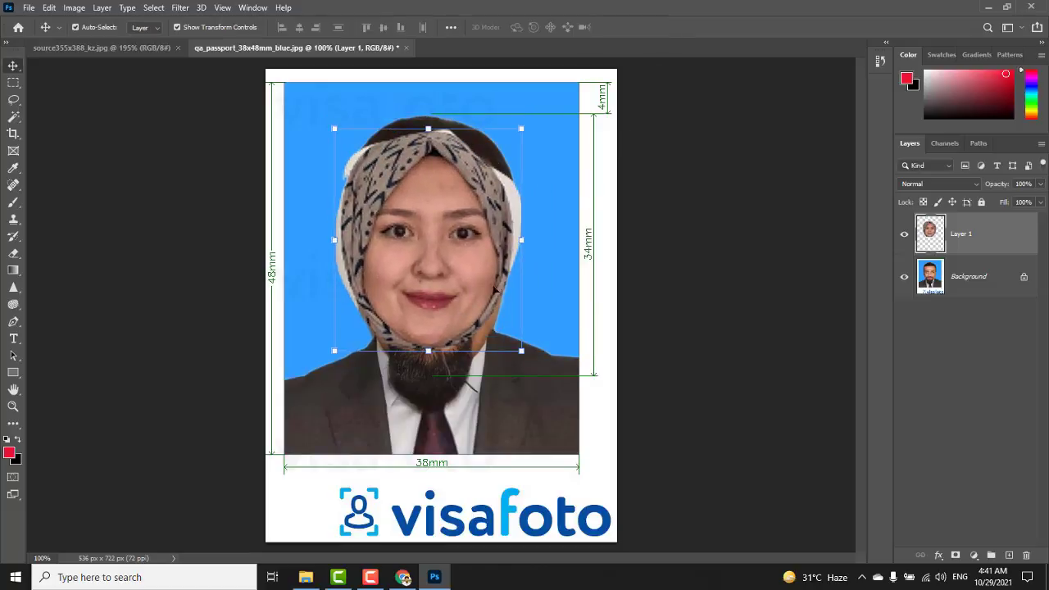
Step: Reposition the transferred head over the man's face several times and delete its layer
left_click_drag(439, 249, 438, 255)
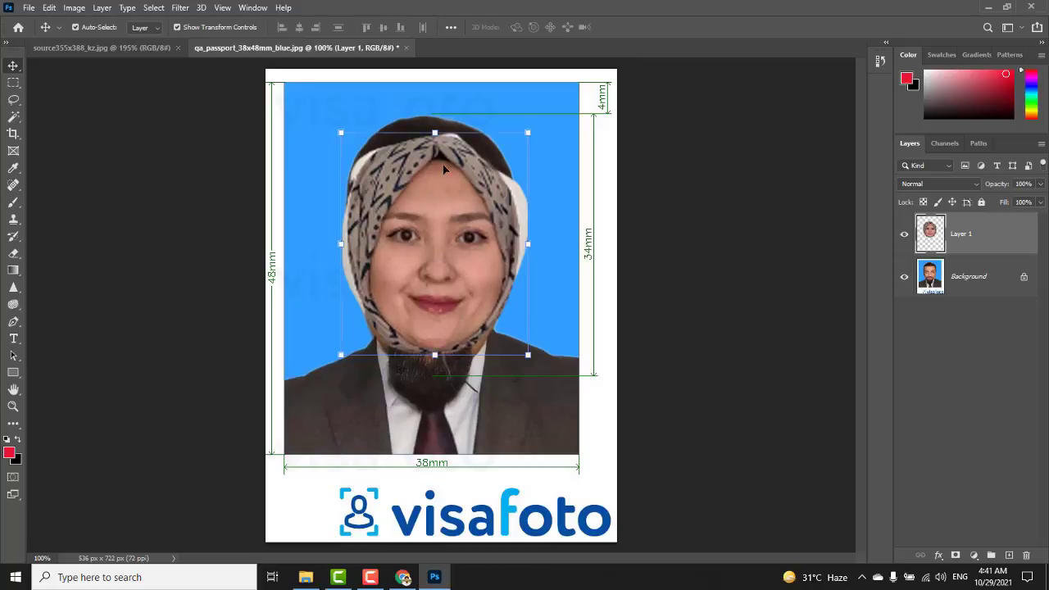
left_click_drag(480, 211, 467, 211)
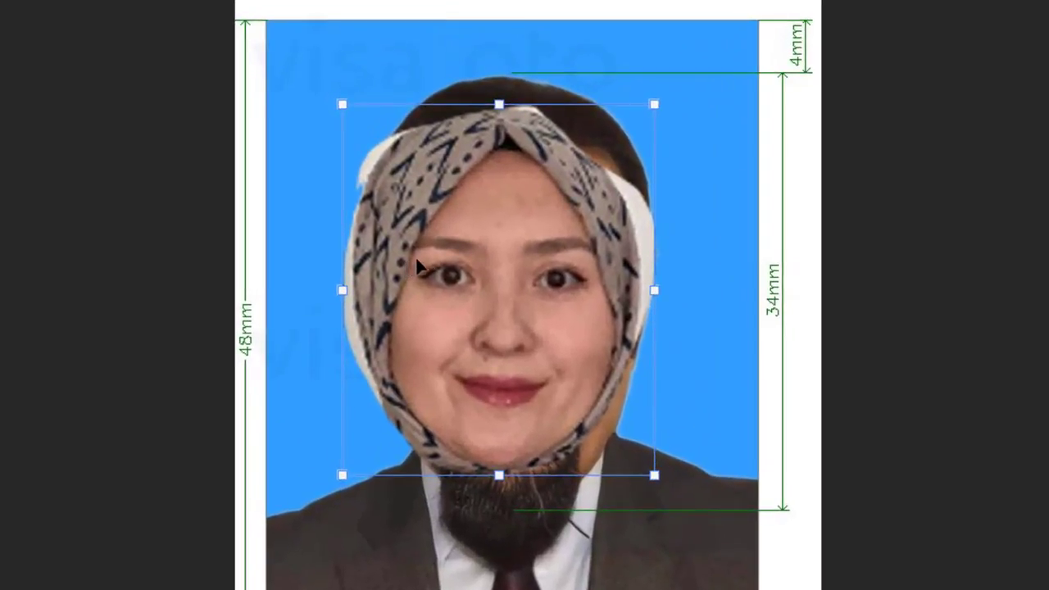
left_click_drag(411, 209, 401, 225)
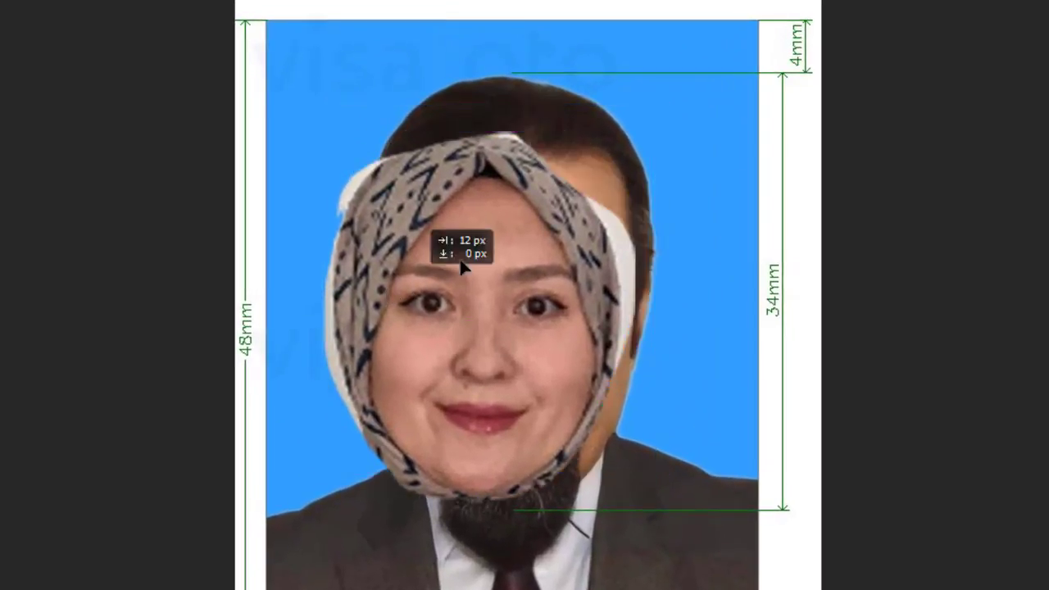
left_click_drag(461, 261, 479, 288)
key("Delete")
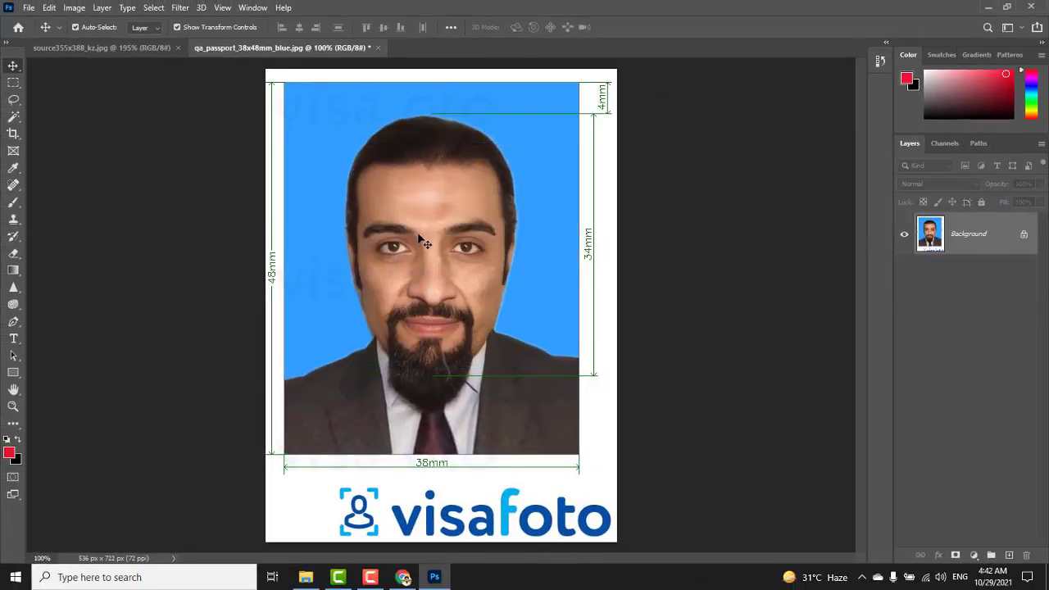
Step: Select the man's head and shoulders in the passport photo with a freehand Lasso outline
left_click(13, 99)
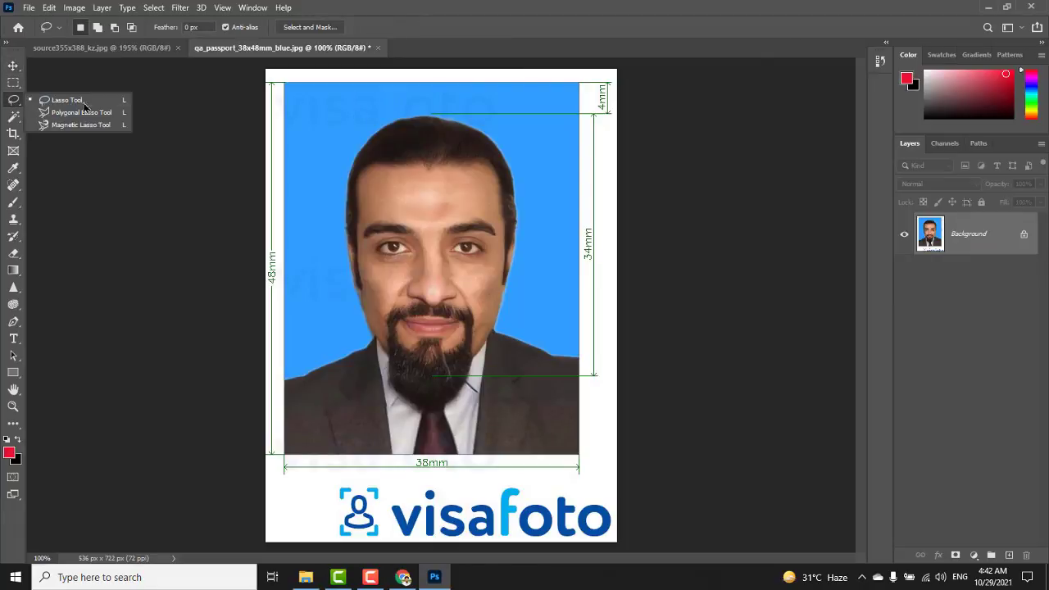
left_click(90, 102)
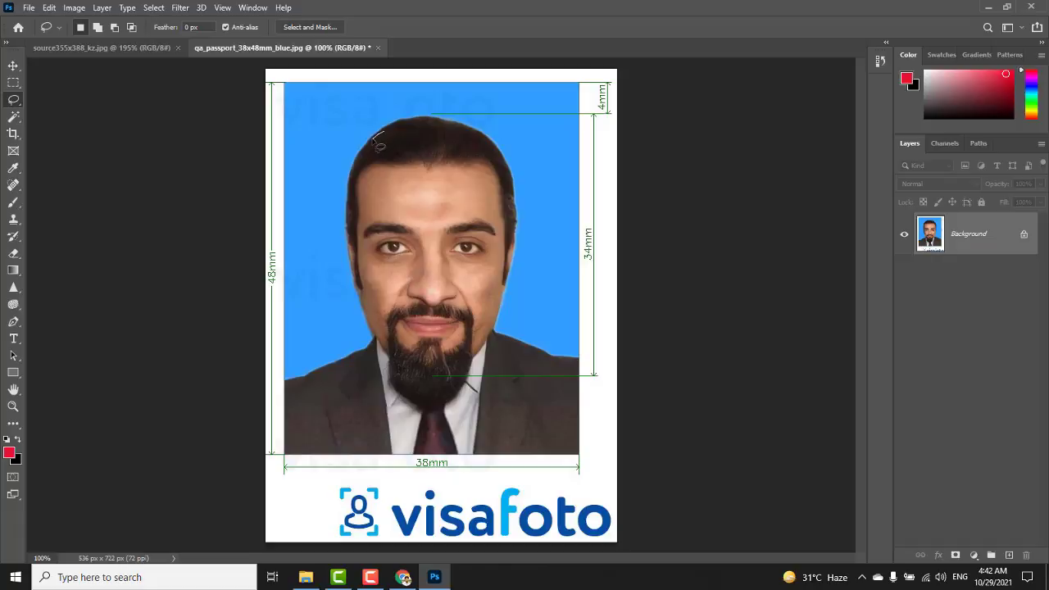
left_click_drag(374, 138, 351, 252)
mouse_move(353, 352)
left_mouse_down()
mouse_move(290, 376)
mouse_move(287, 422)
mouse_move(333, 445)
mouse_move(403, 458)
mouse_move(490, 459)
mouse_move(547, 441)
mouse_move(570, 406)
mouse_move(547, 352)
mouse_move(495, 330)
left_mouse_up()
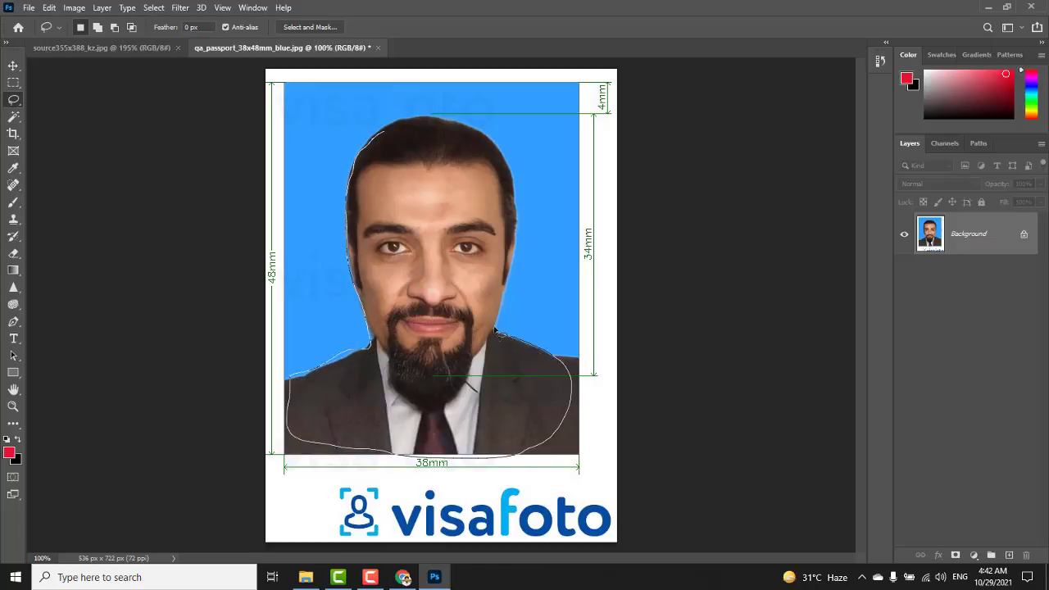
mouse_move(506, 293)
left_mouse_down()
mouse_move(518, 238)
mouse_move(507, 159)
mouse_move(465, 125)
mouse_move(428, 120)
mouse_move(387, 137)
left_mouse_up()
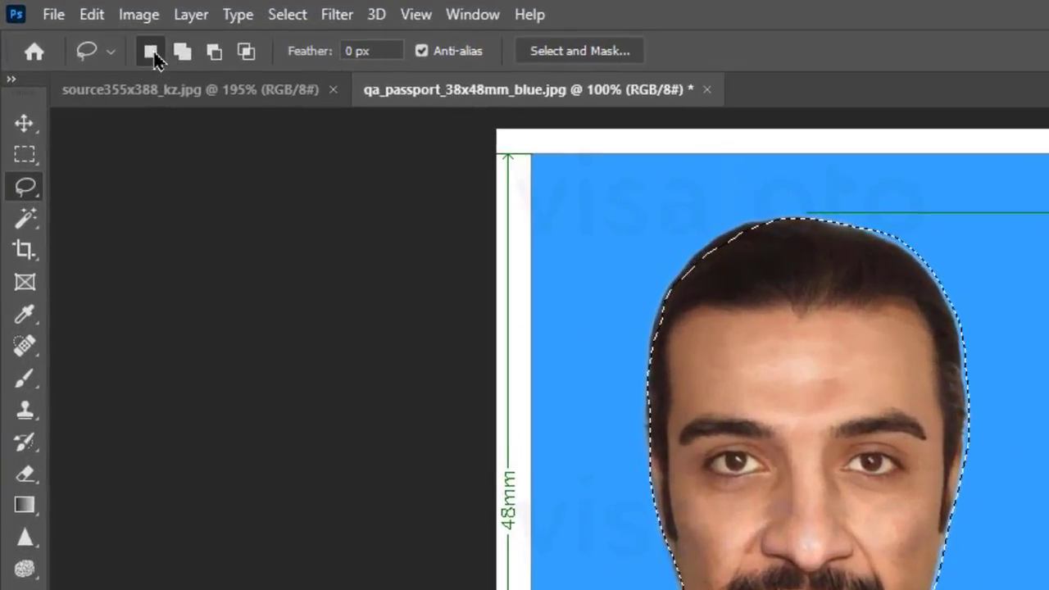
Step: Set the Lasso tool to Add to Selection mode, keeping the man's outline selected
left_click(182, 51)
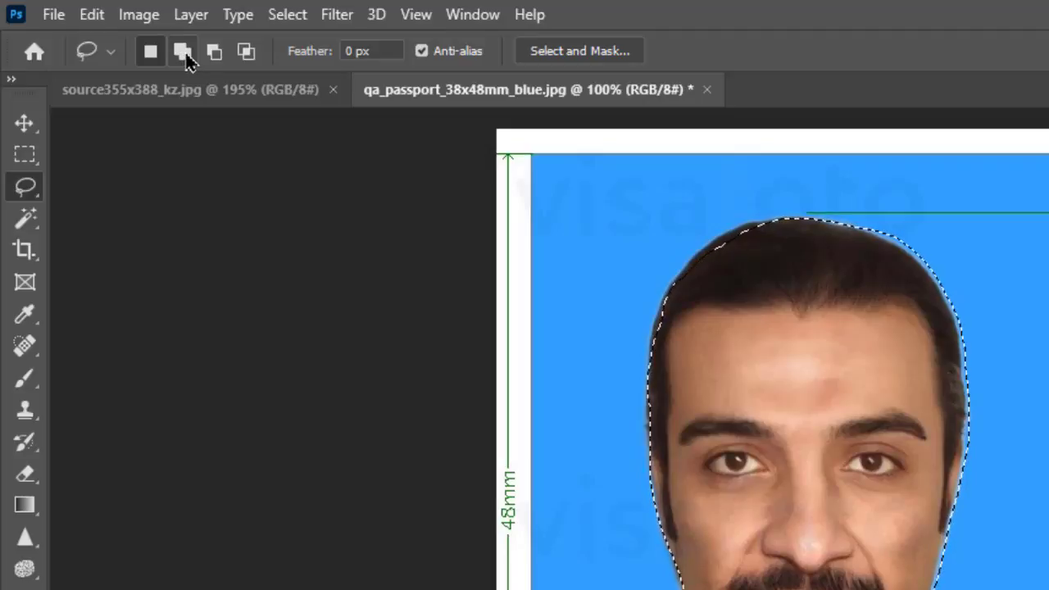
left_click(24, 155)
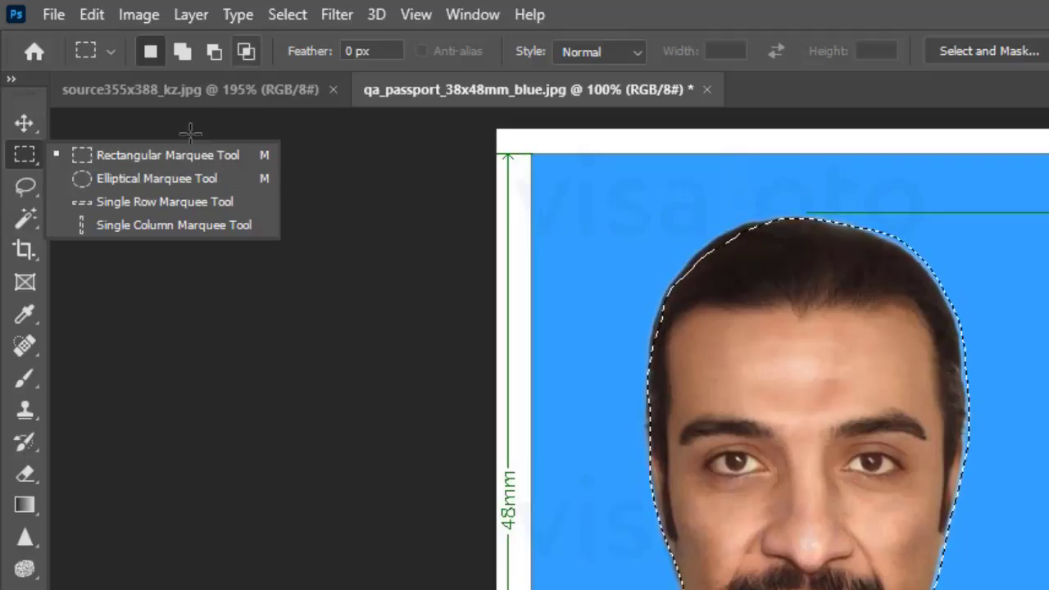
left_click(28, 192)
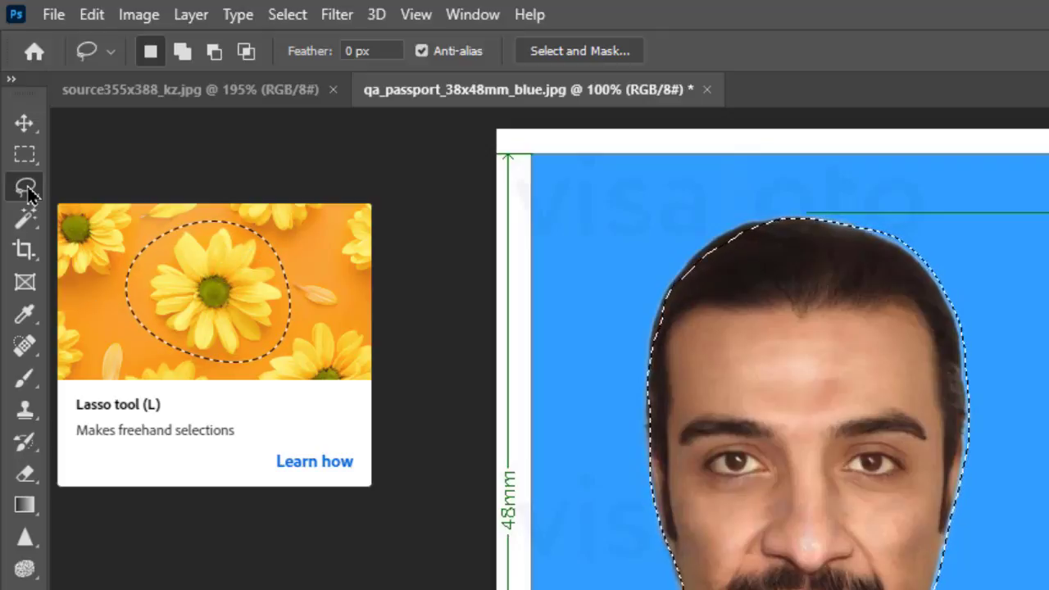
left_click(185, 62)
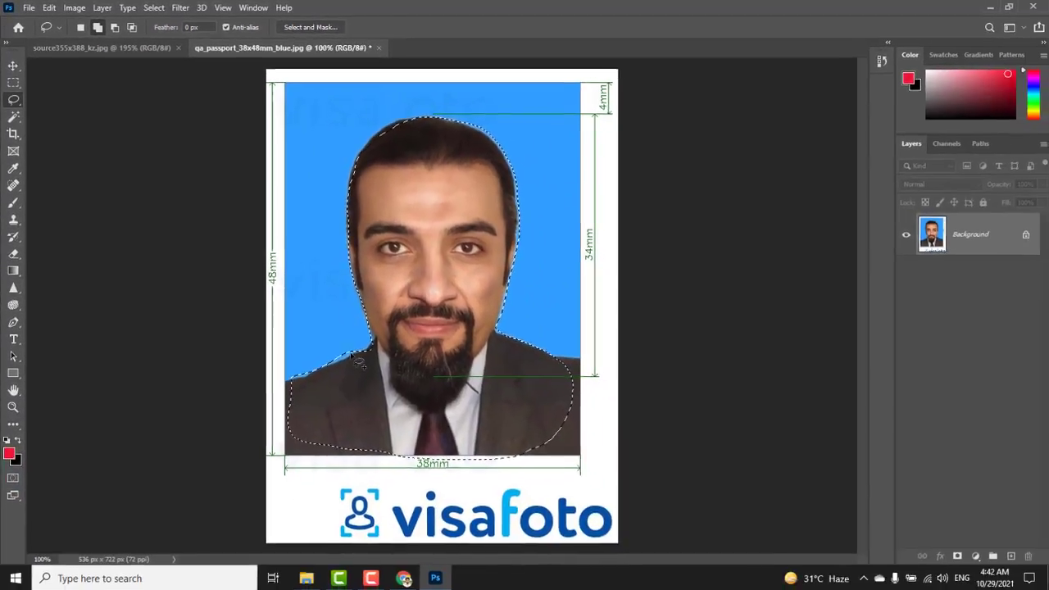
Step: Add a small area above the man's shoulder to the selection, and trim it off again in Subtract from Selection mode
mouse_move(502, 537)
left_mouse_down()
mouse_move(483, 553)
mouse_move(538, 539)
mouse_move(530, 555)
left_mouse_up()
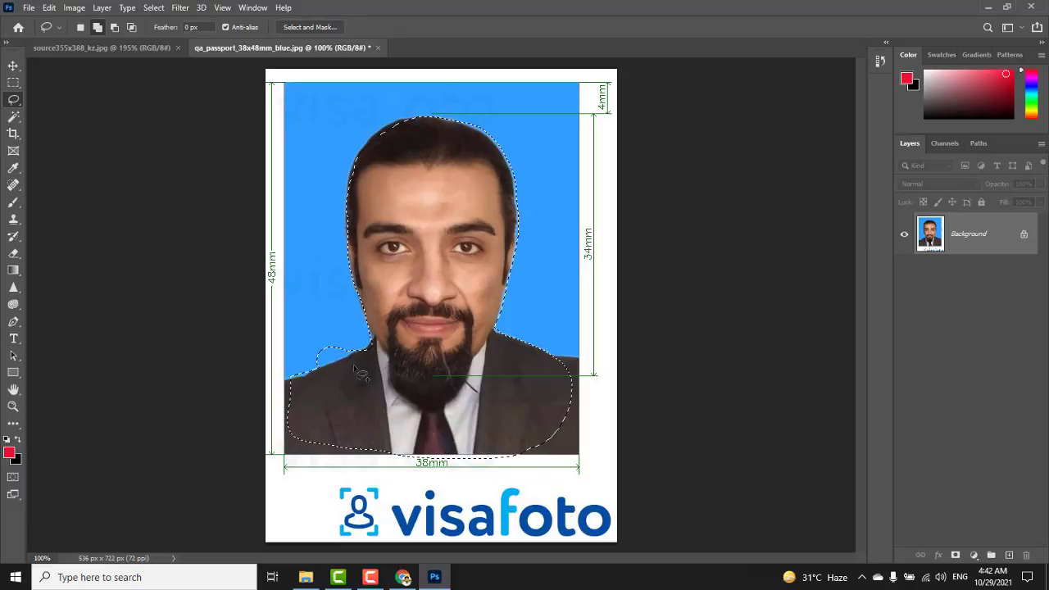
left_click(116, 31)
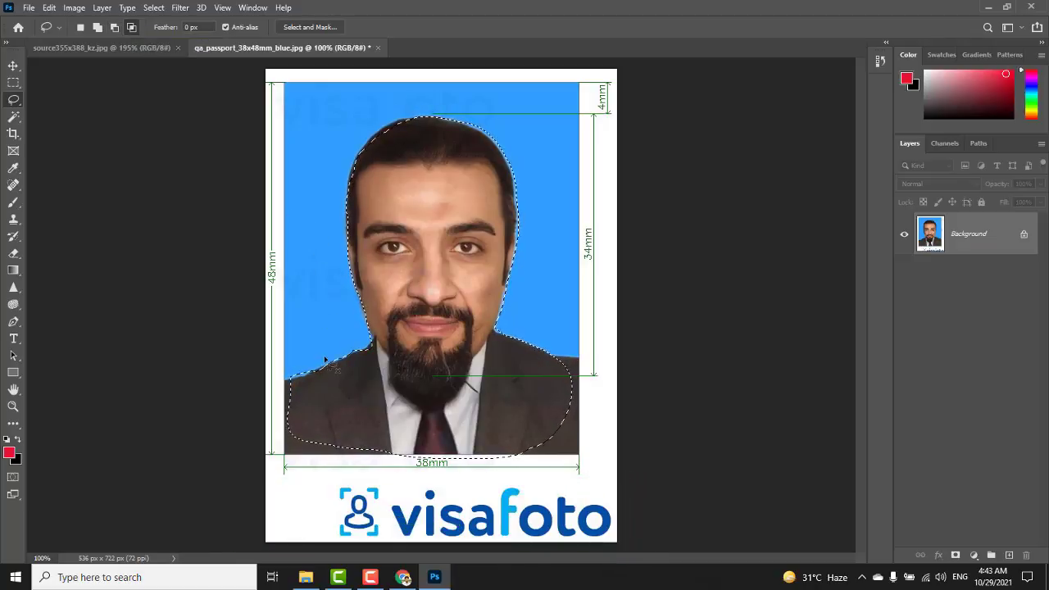
Step: Intersect the man's outline with a freehand loop around his shoulder and beard in Intersect with Selection mode, and drop the selection
mouse_move(320, 356)
left_mouse_down()
mouse_move(379, 425)
mouse_move(386, 339)
left_mouse_up()
left_click_drag(304, 361, 305, 363)
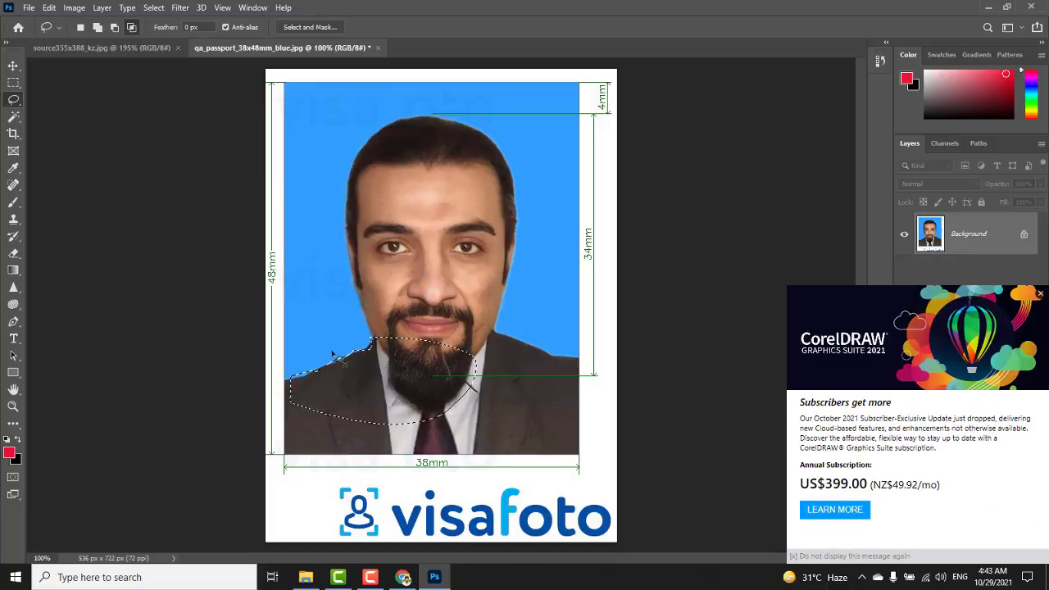
left_click(1041, 293)
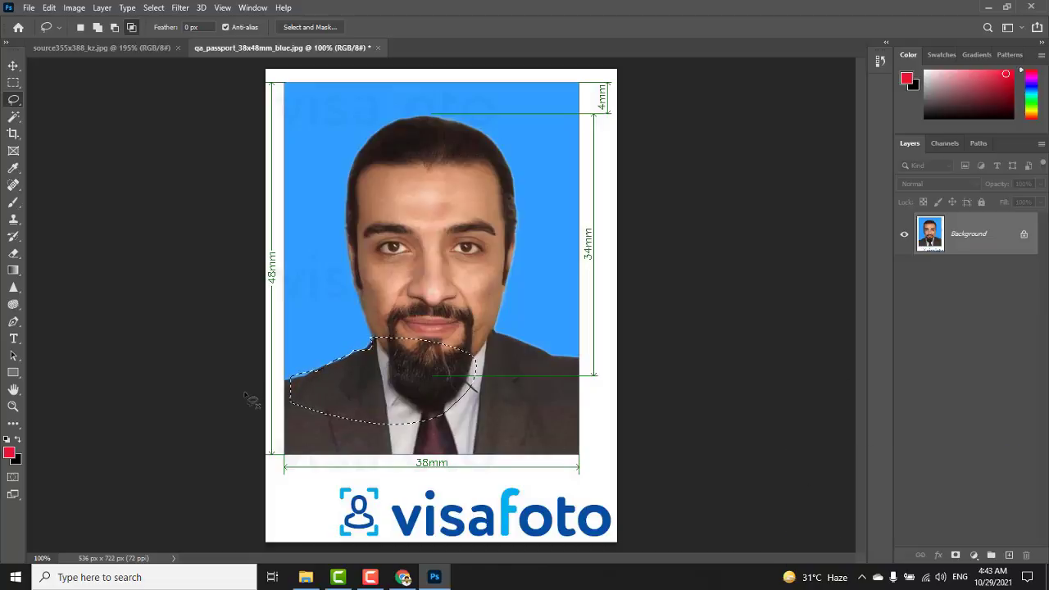
left_click(310, 378)
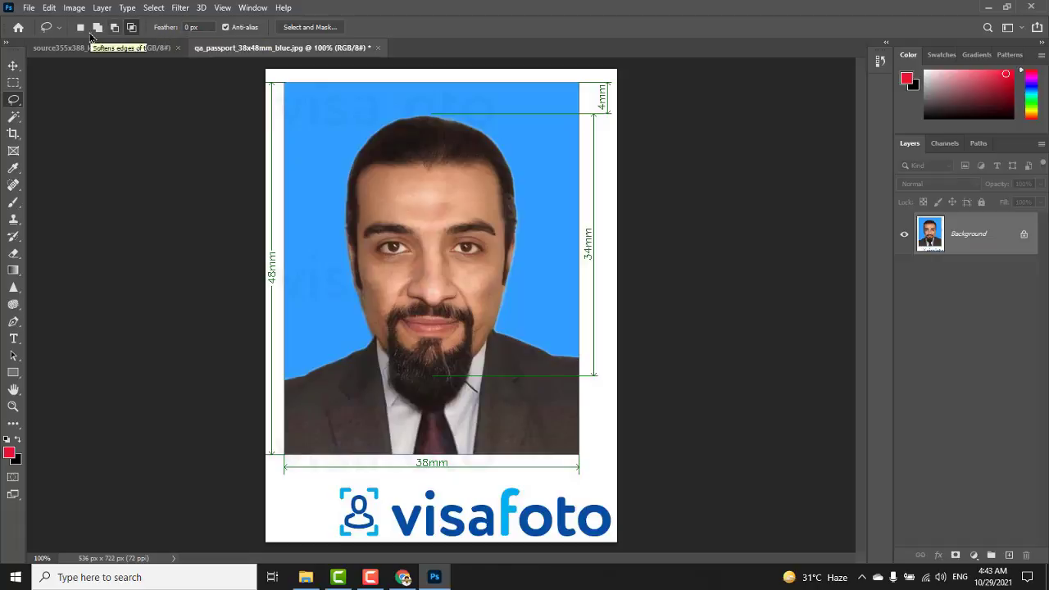
Step: Select the visafoto logo below the passport photo with a freehand Lasso outline
left_click(14, 70)
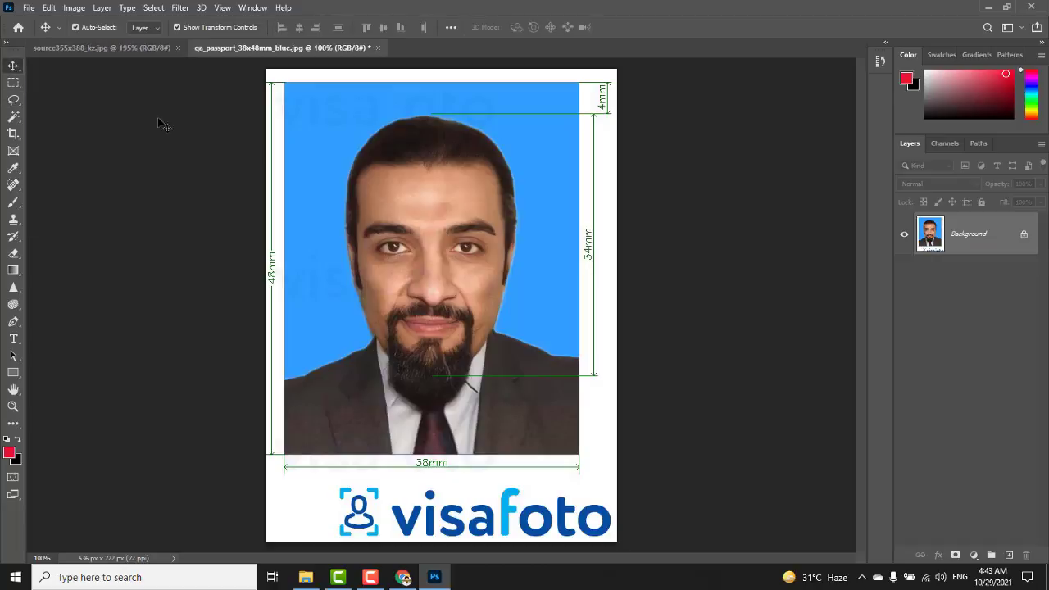
left_click(15, 104)
right_click(15, 105)
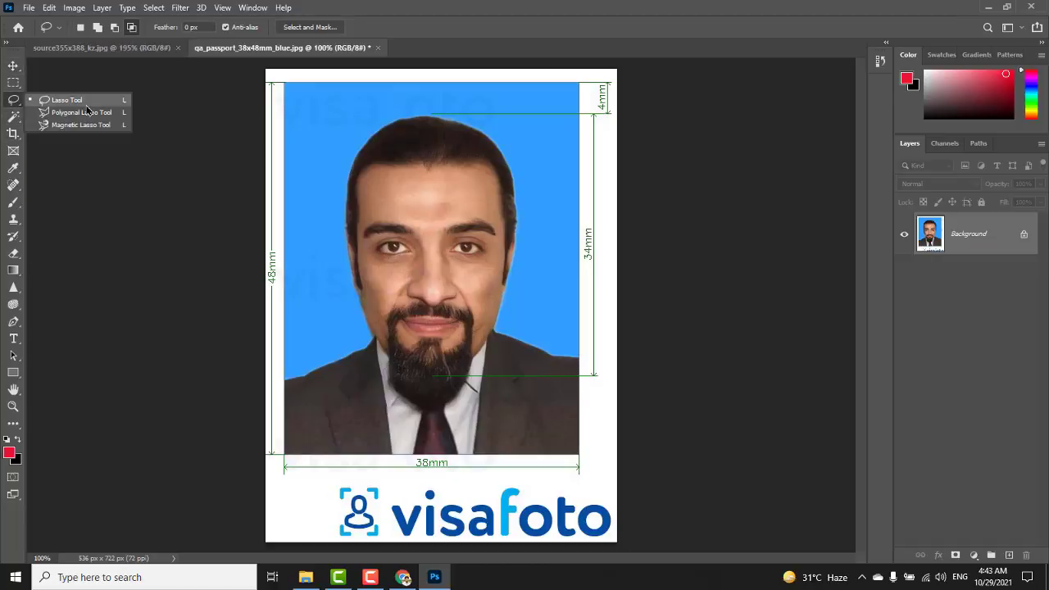
left_click(85, 102)
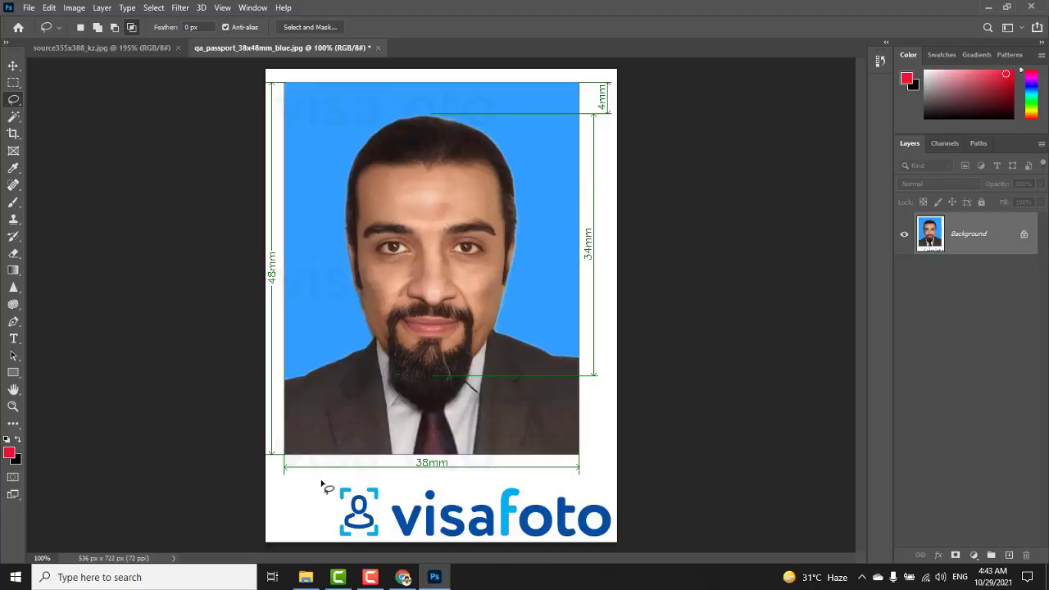
mouse_move(325, 487)
left_mouse_down()
mouse_move(326, 546)
mouse_move(601, 561)
left_mouse_up()
mouse_move(624, 511)
left_mouse_down()
mouse_move(609, 486)
mouse_move(564, 478)
mouse_move(325, 494)
left_mouse_up()
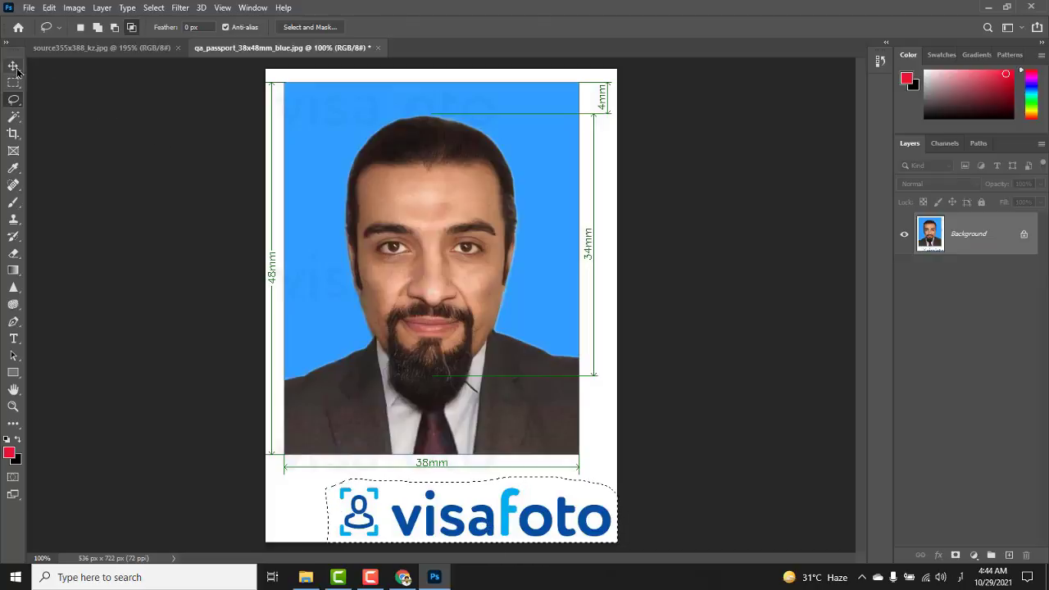
Step: Move the selected visafoto logo into source355x388_kz.jpg, scale it to about 43.84% and place it above the woman's head
left_click(14, 65)
left_click_drag(407, 397, 408, 102)
left_click_drag(492, 105, 492, 209)
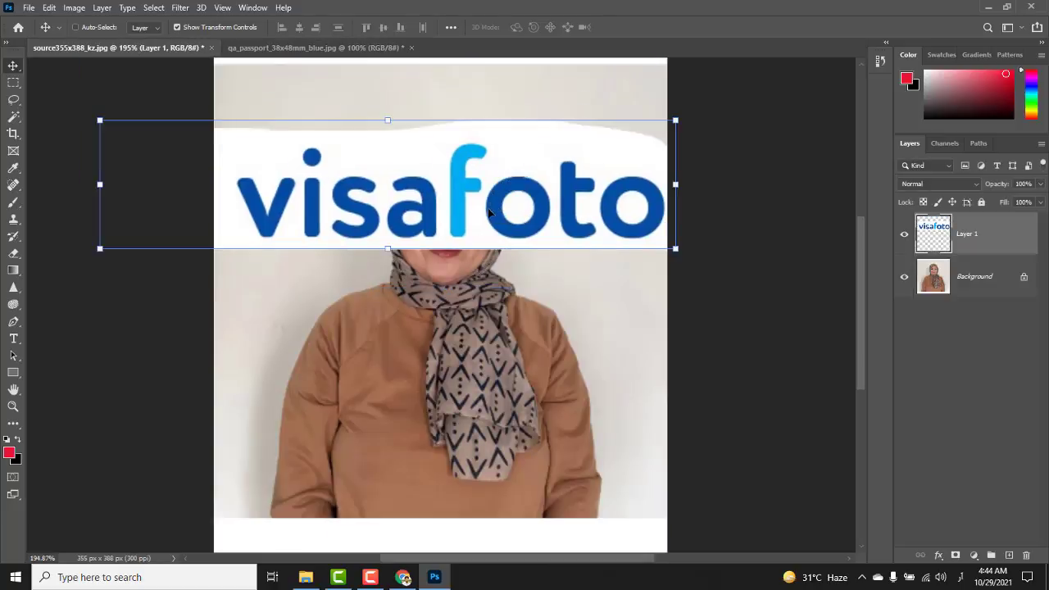
left_click(676, 249)
left_click_drag(675, 250, 351, 176)
left_click_drag(250, 136, 487, 94)
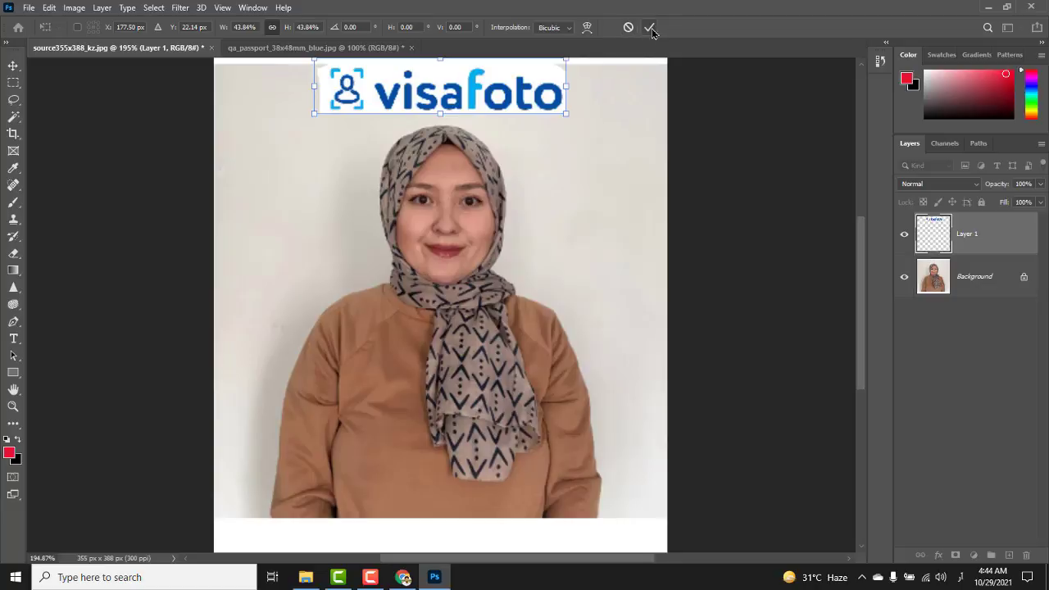
left_click(650, 27)
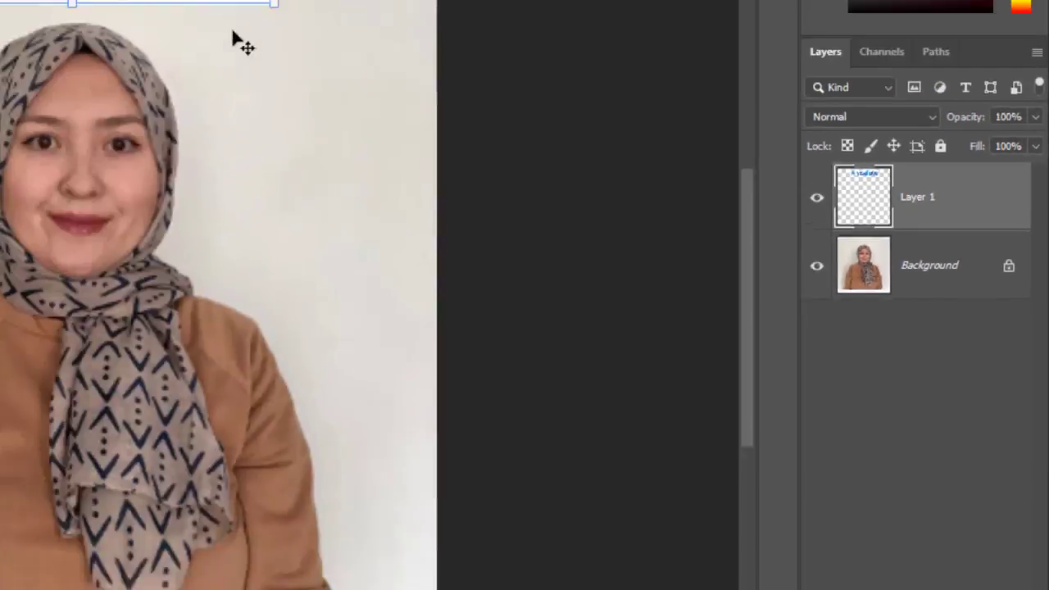
Step: Reposition the visafoto logo over the woman's forehead and delete its layer
mouse_move(494, 111)
left_mouse_down()
mouse_move(502, 103)
mouse_move(463, 105)
mouse_move(497, 105)
left_mouse_up()
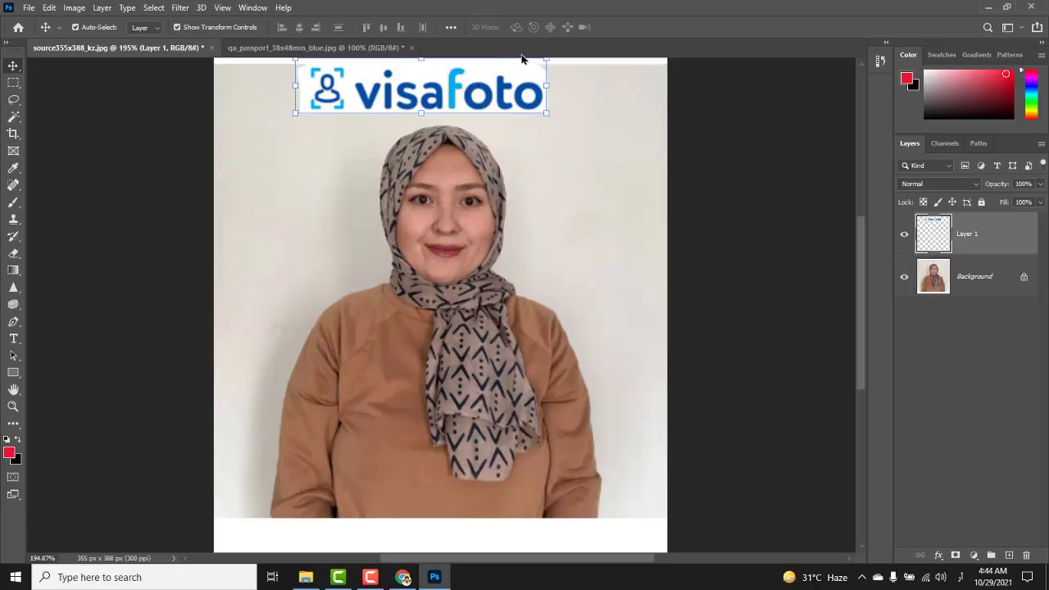
left_click_drag(526, 99, 494, 166)
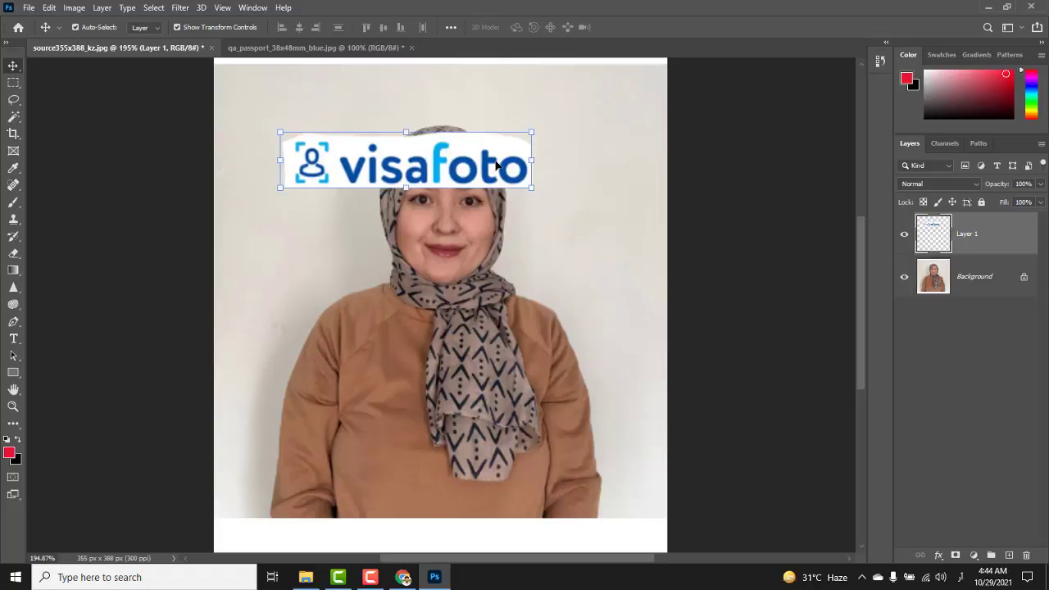
key("Delete")
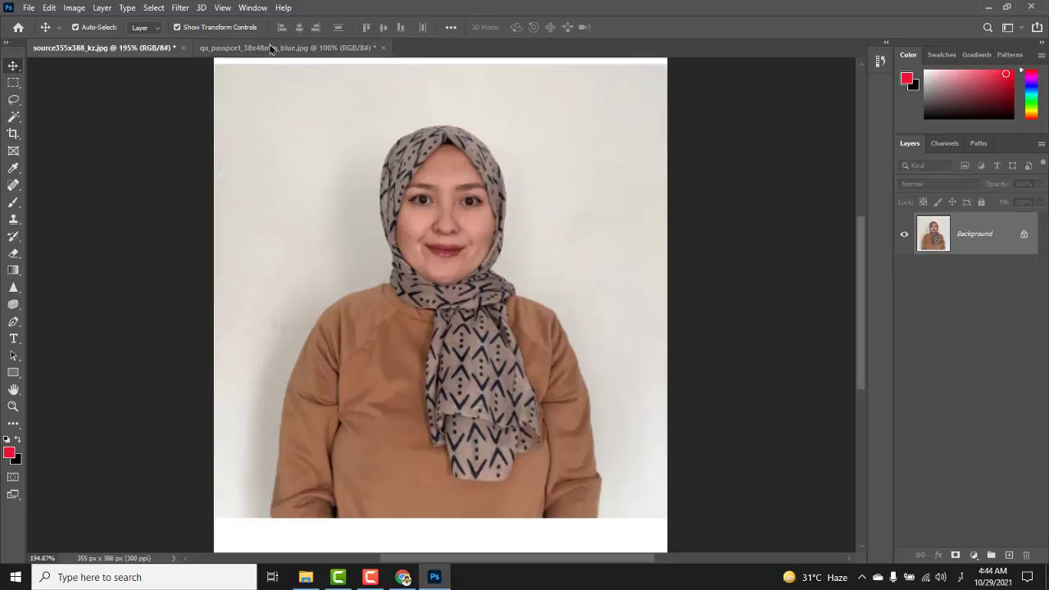
Step: Draw an irregular closed Polygonal Lasso selection on the wall beside the woman's head, and deselect it
left_click(12, 105)
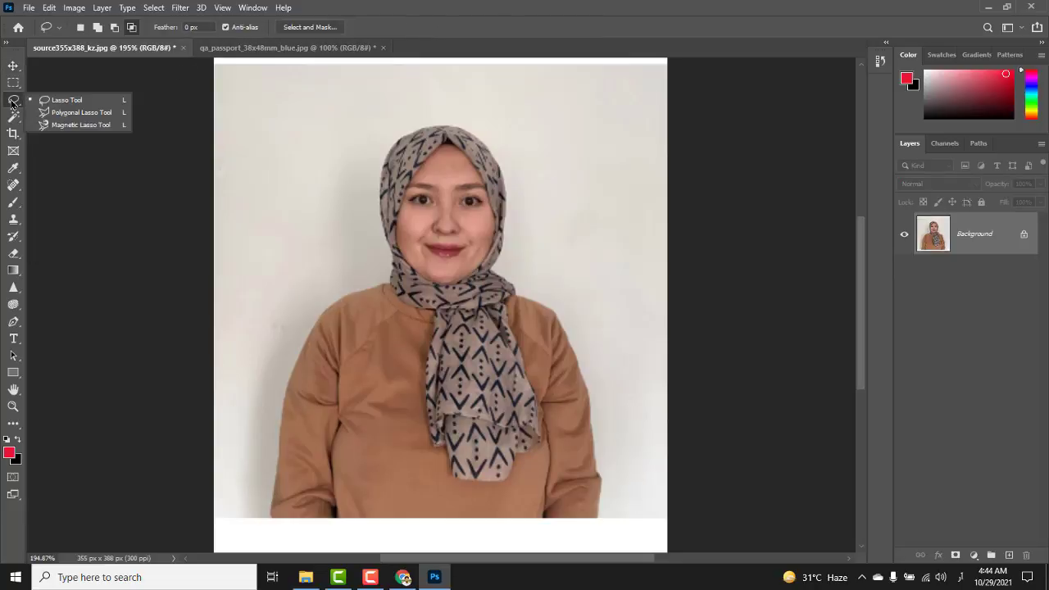
left_click(74, 118)
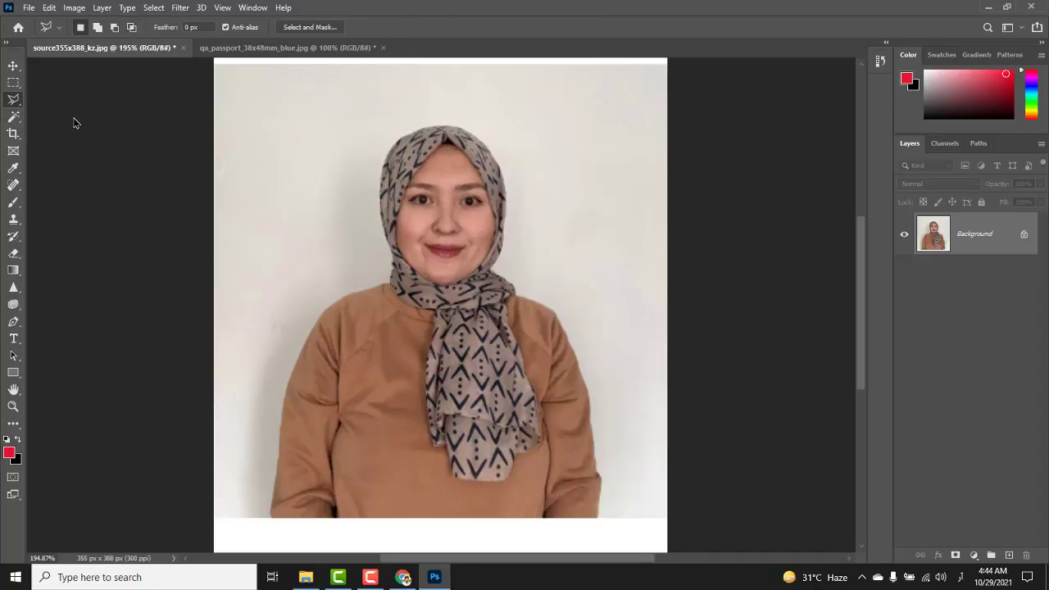
left_click(275, 83)
left_click(425, 84)
left_click(353, 124)
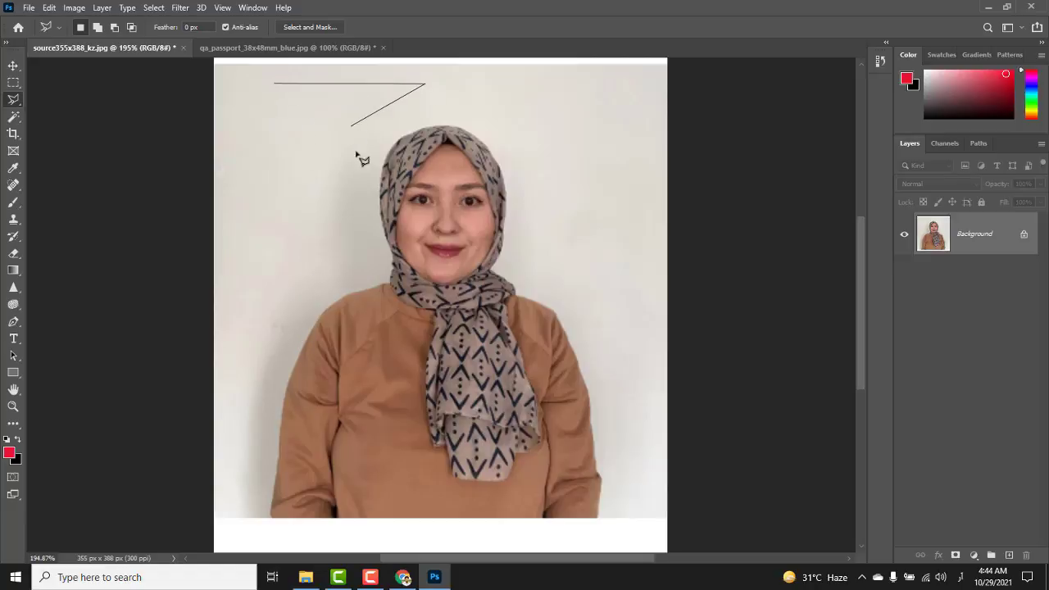
left_click(361, 164)
left_click(321, 208)
left_click(283, 205)
left_click(315, 129)
left_click(266, 137)
left_click(246, 217)
left_click(235, 182)
left_click(242, 124)
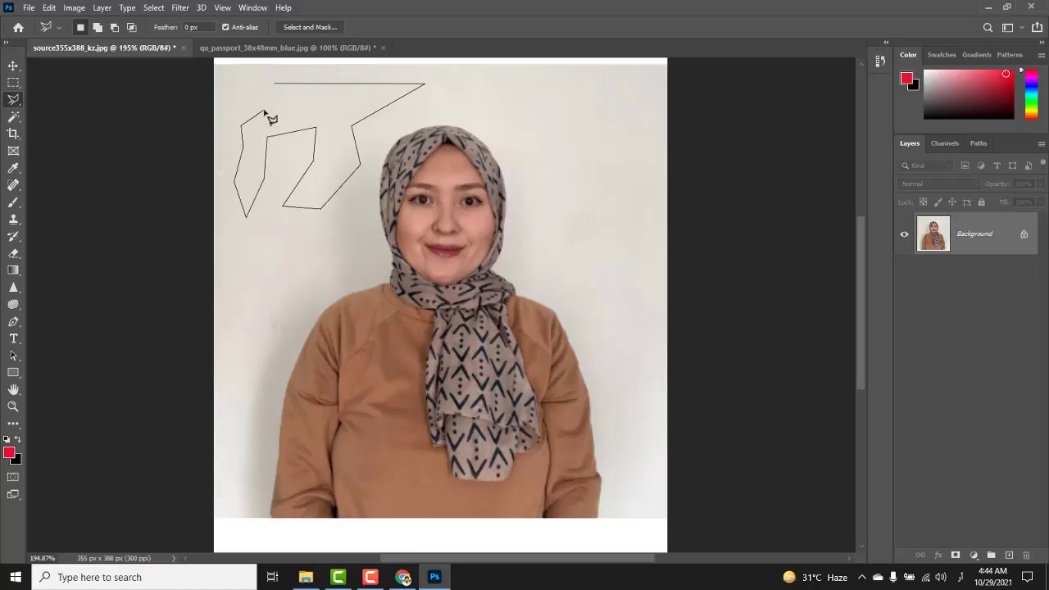
left_click(264, 108)
left_click(256, 100)
left_click(274, 84)
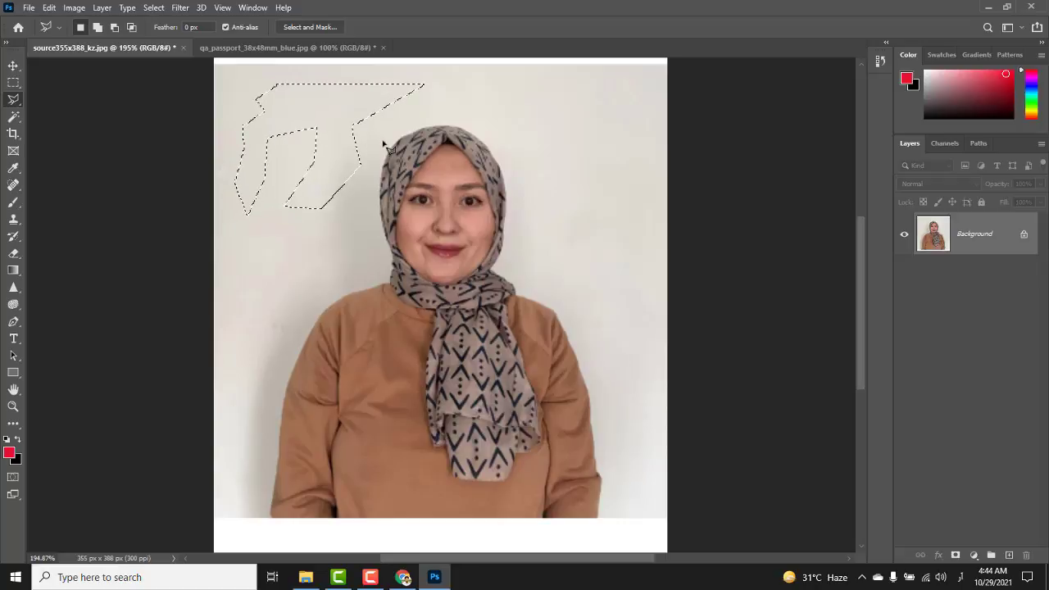
key("ctrl+d")
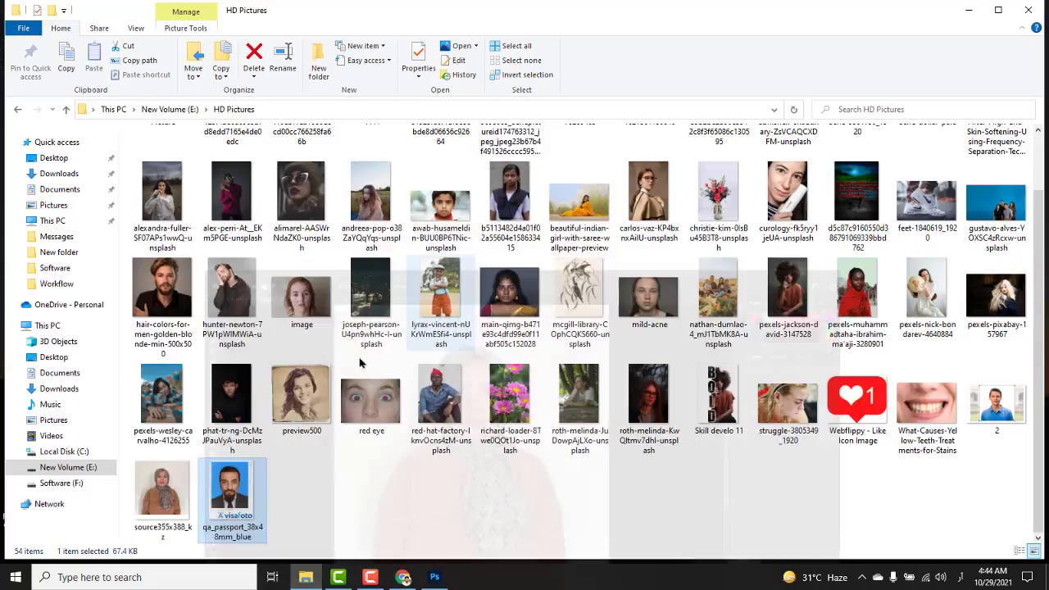
Step: Open Webflippy - Like Icon Image.png from the HD Pictures folder as a new Photoshop document
left_click(989, 6)
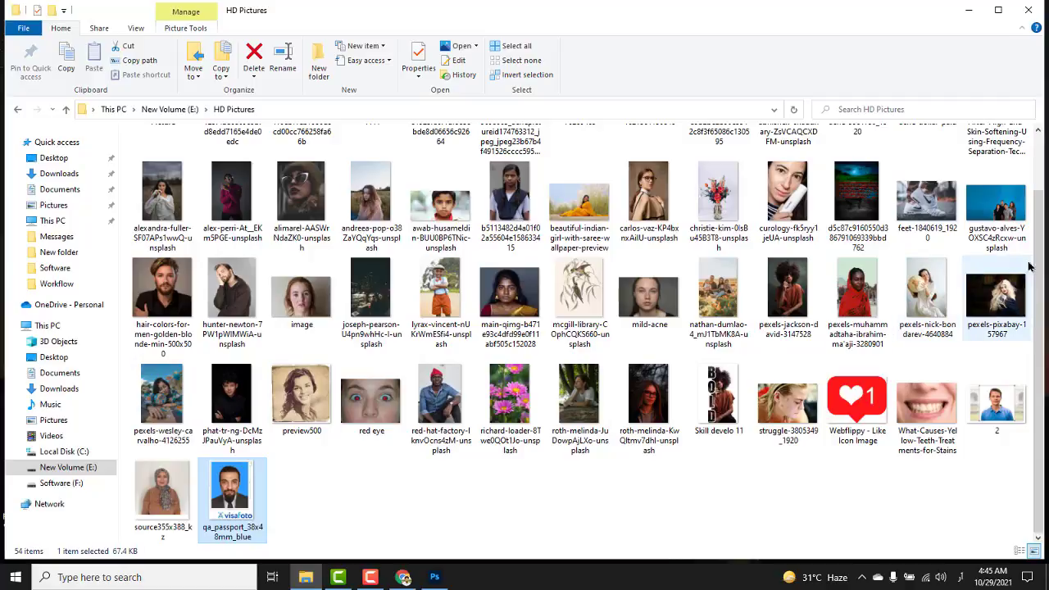
left_click_drag(1040, 283, 1038, 329)
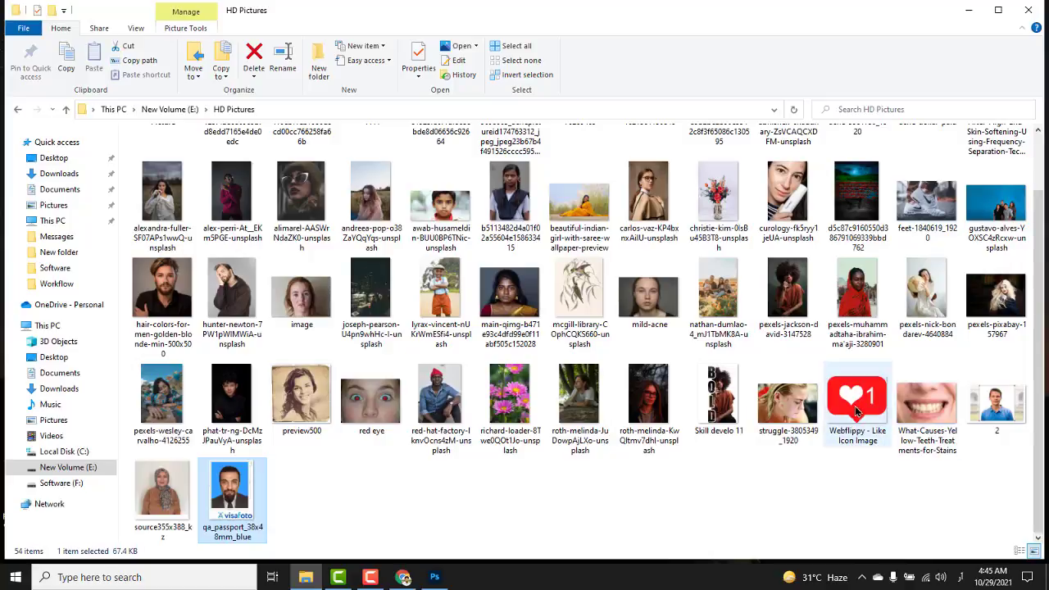
left_click_drag(854, 408, 418, 47)
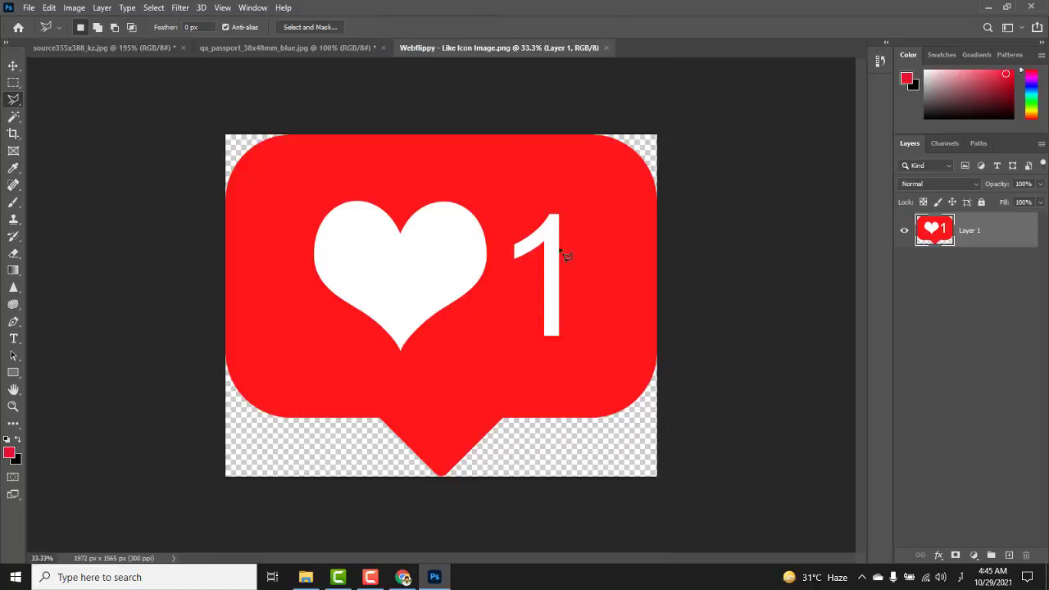
Step: Start a Polygonal Lasso outline of the white number 1, tracing its bottom edge and the right side of its stem
scroll(572, 273, "up", 4)
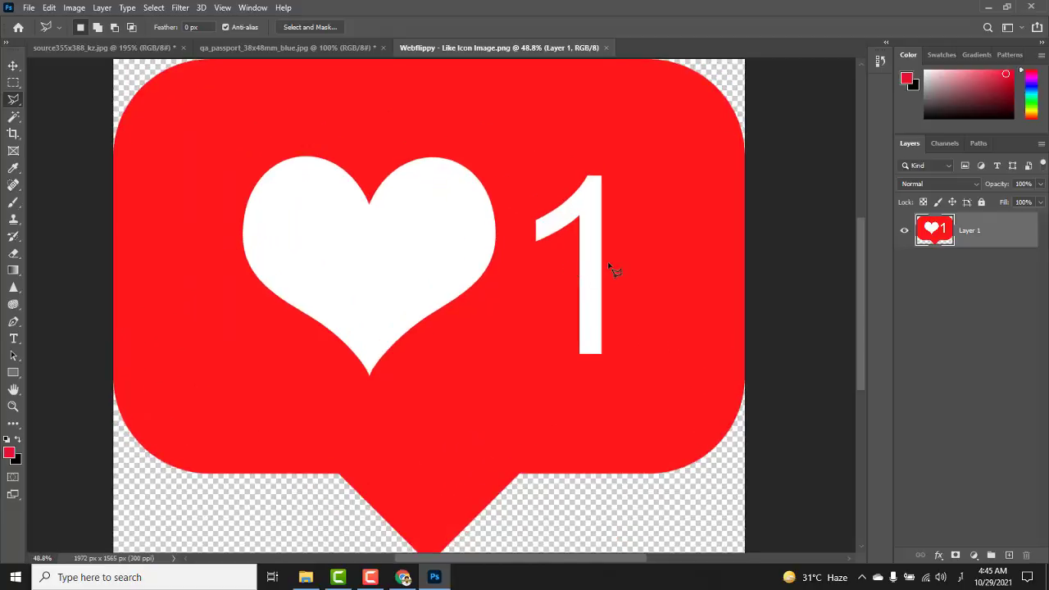
right_click(13, 99)
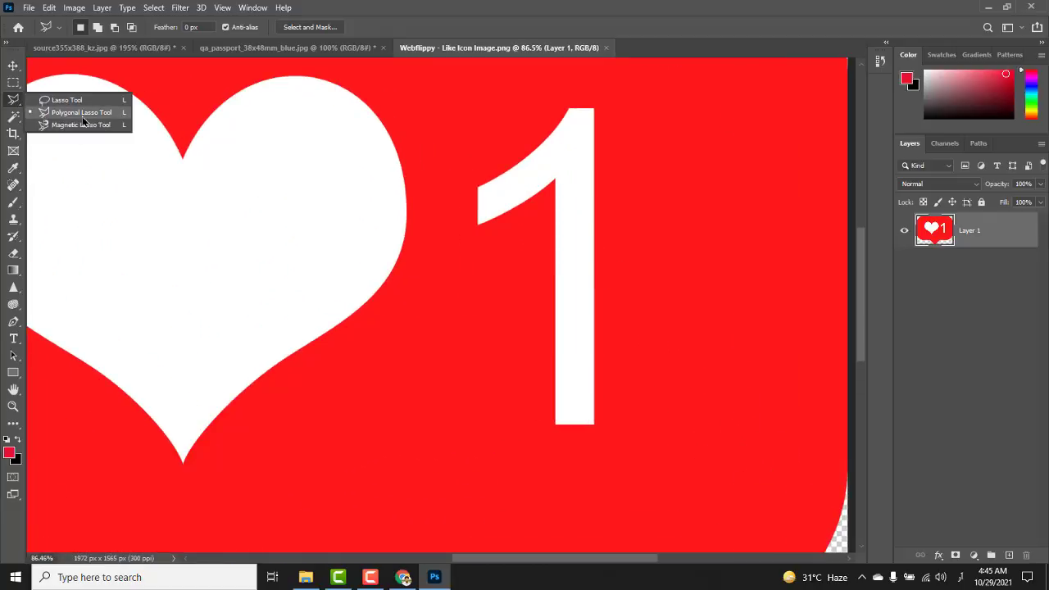
left_click(82, 116)
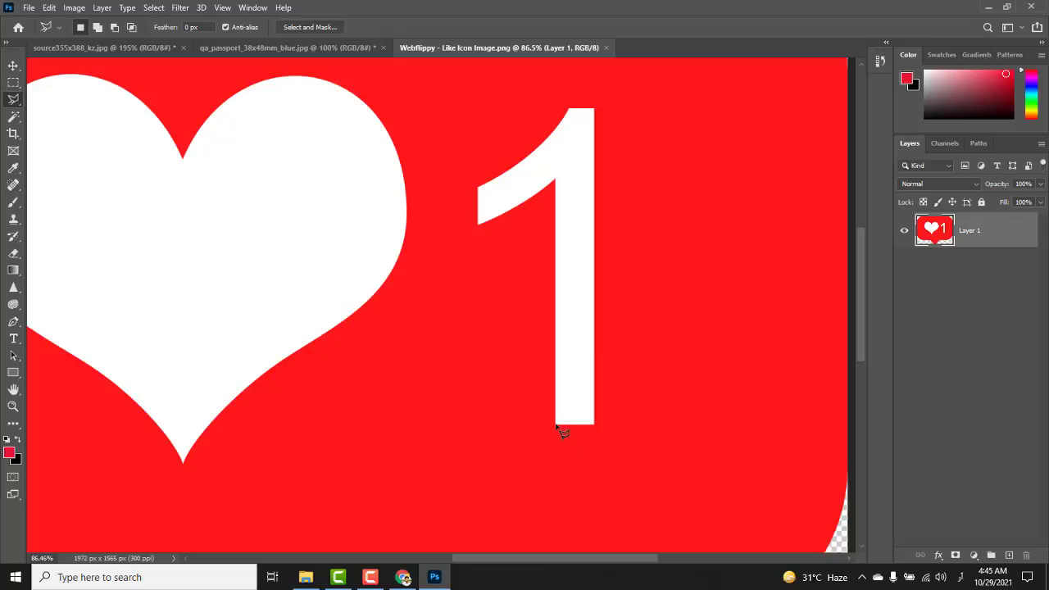
scroll(557, 425, "up", 1)
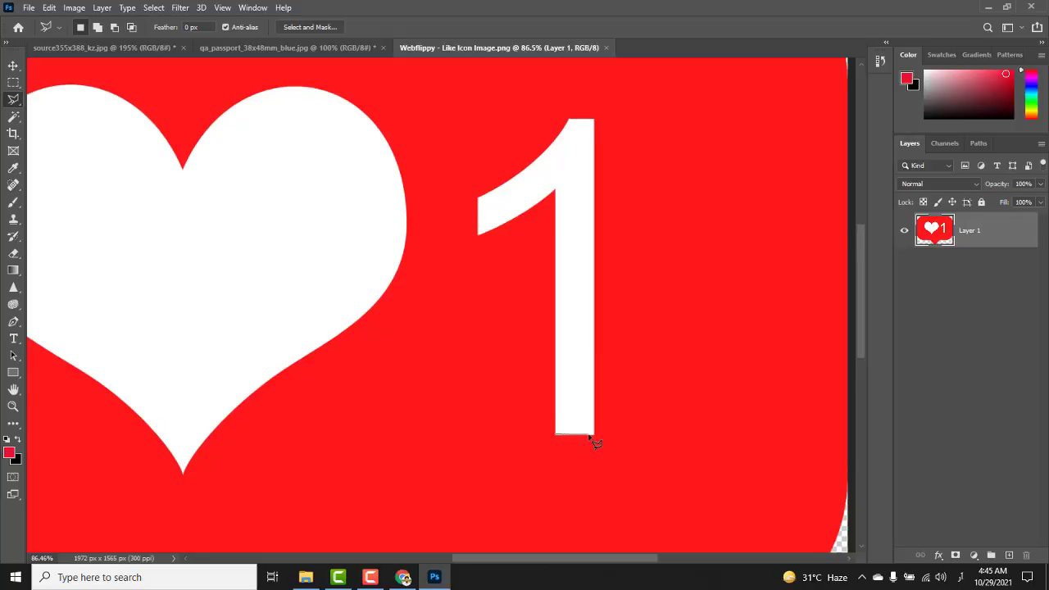
left_click(594, 435)
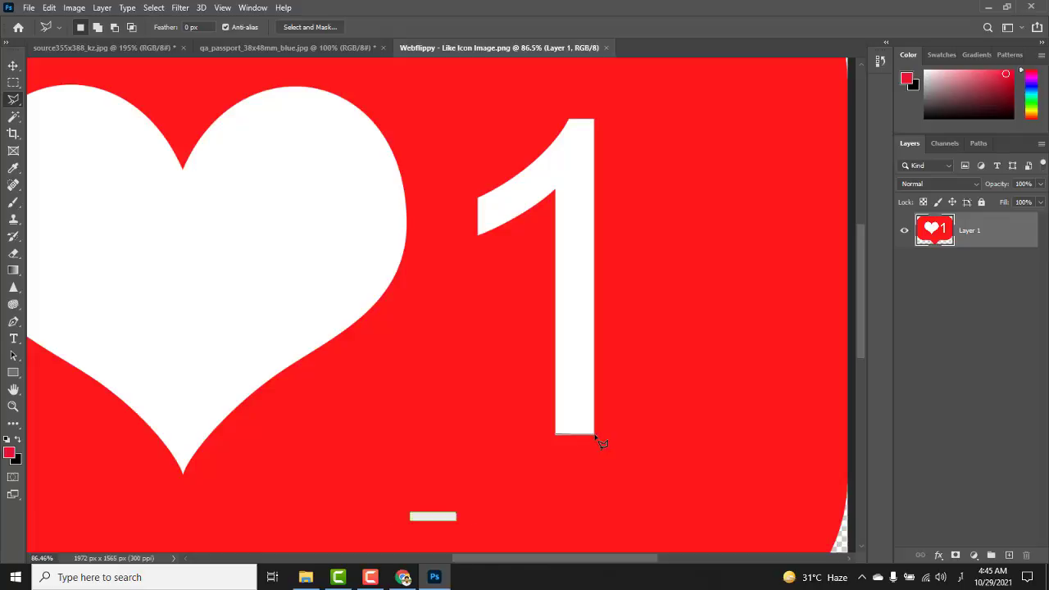
left_click(590, 120)
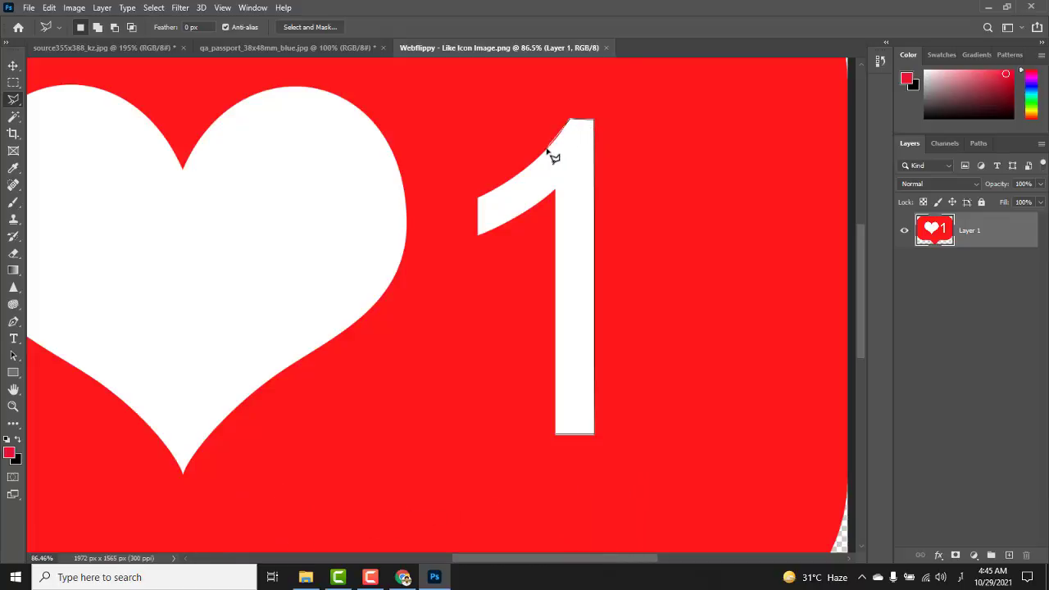
Step: Continue the polygonal outline along the upper curve of the number 1 to the tip of its flag
scroll(589, 131, "up", 2)
scroll(586, 132, "down", 2)
left_click(589, 88)
scroll(592, 92, "up", 1)
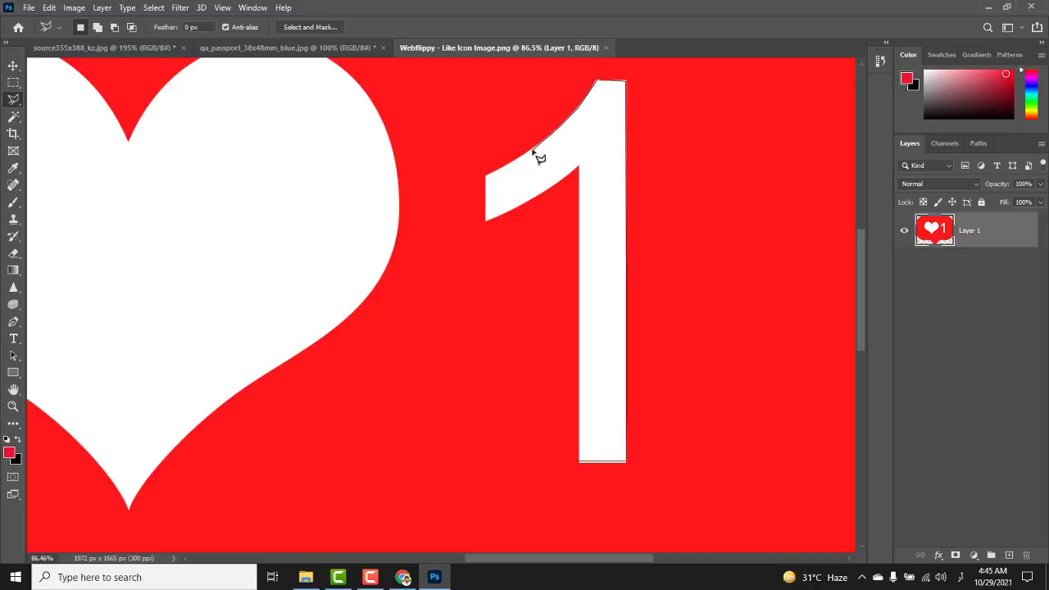
left_click(487, 177)
Step: Finish the polygonal outline of the number 1 along its flag's end and underside and the left side of its stem, closing the selection
key("ctrl+plus")
key("ctrl+plus")
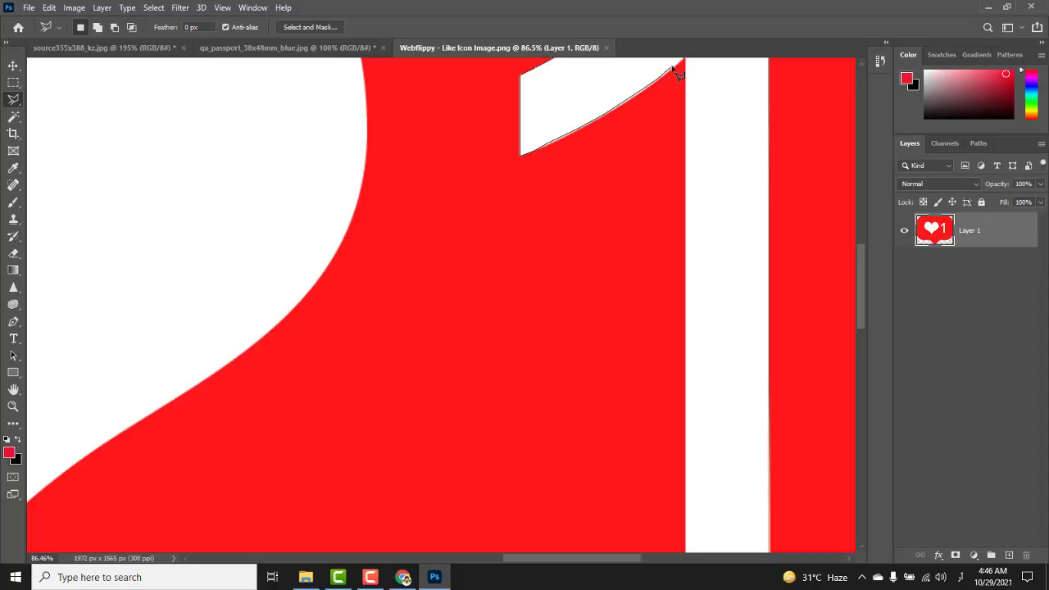
left_click_drag(672, 69, 504, 248)
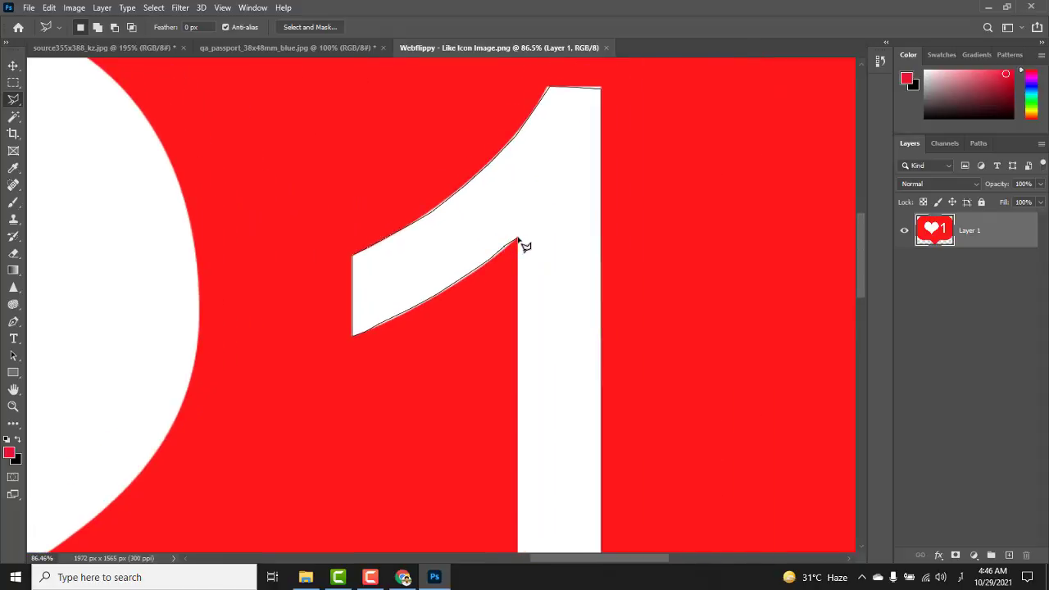
left_click_drag(553, 279, 536, 142)
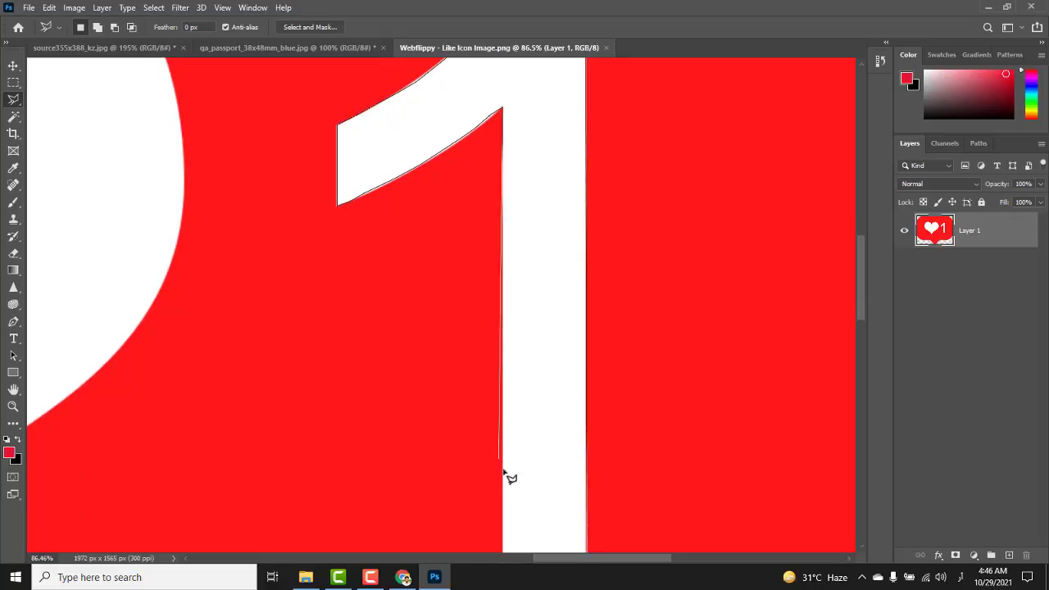
left_click_drag(513, 477, 510, 355)
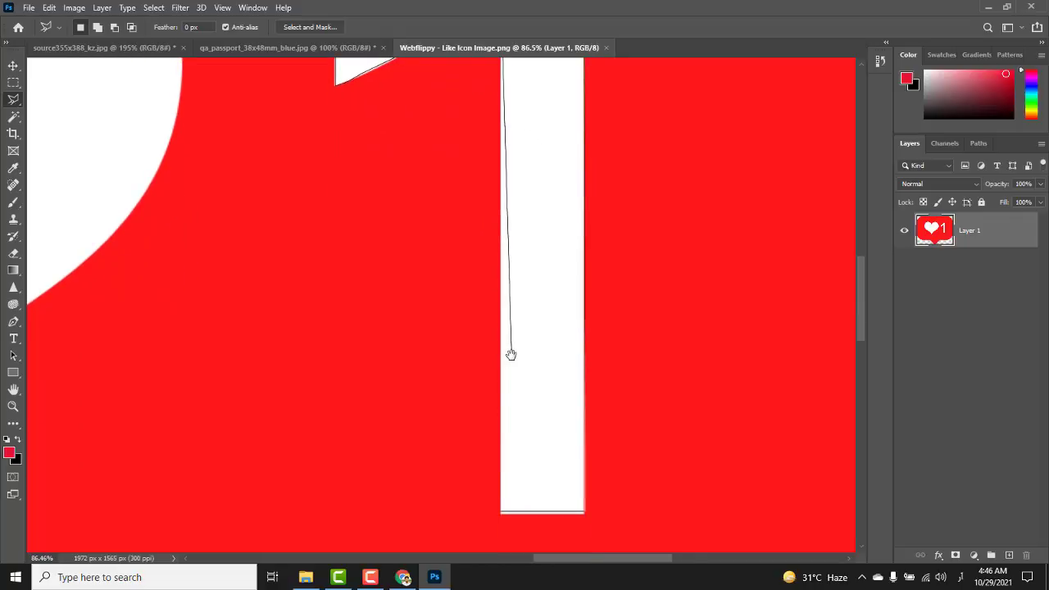
left_click(502, 510)
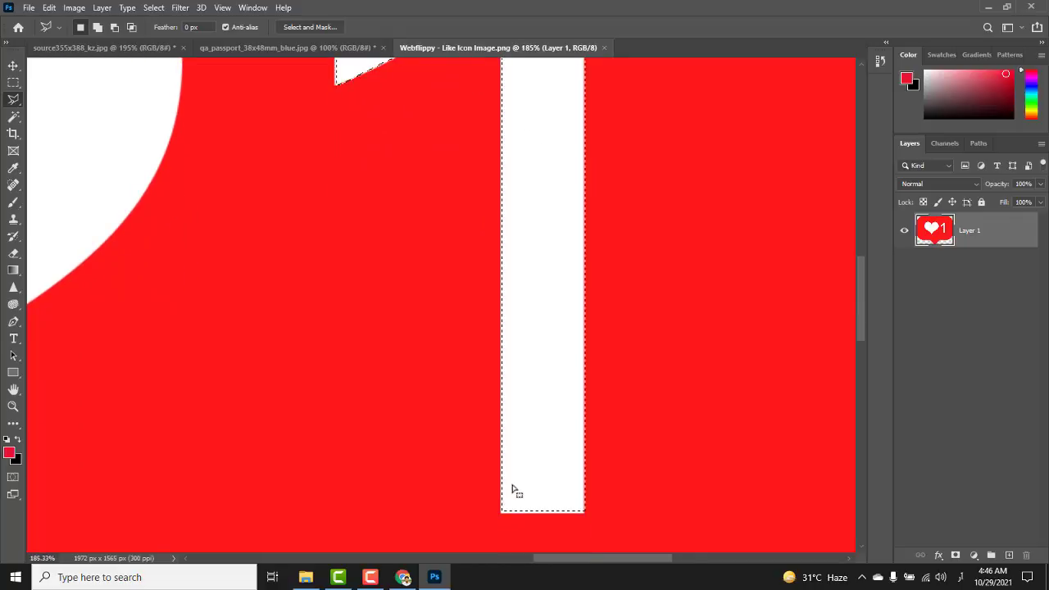
Step: Move the selected number 1 into the qa_passport_38x48mm_blue.jpg document over the man's photo
scroll(553, 418, "down", 1)
scroll(549, 416, "down", 1)
scroll(550, 386, "down", 1)
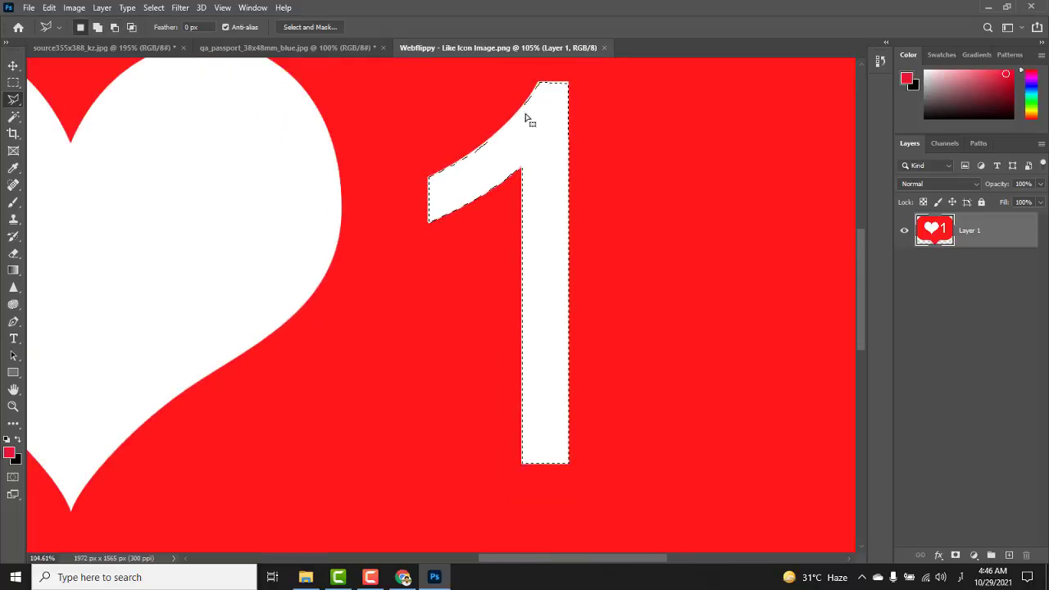
left_click(13, 66)
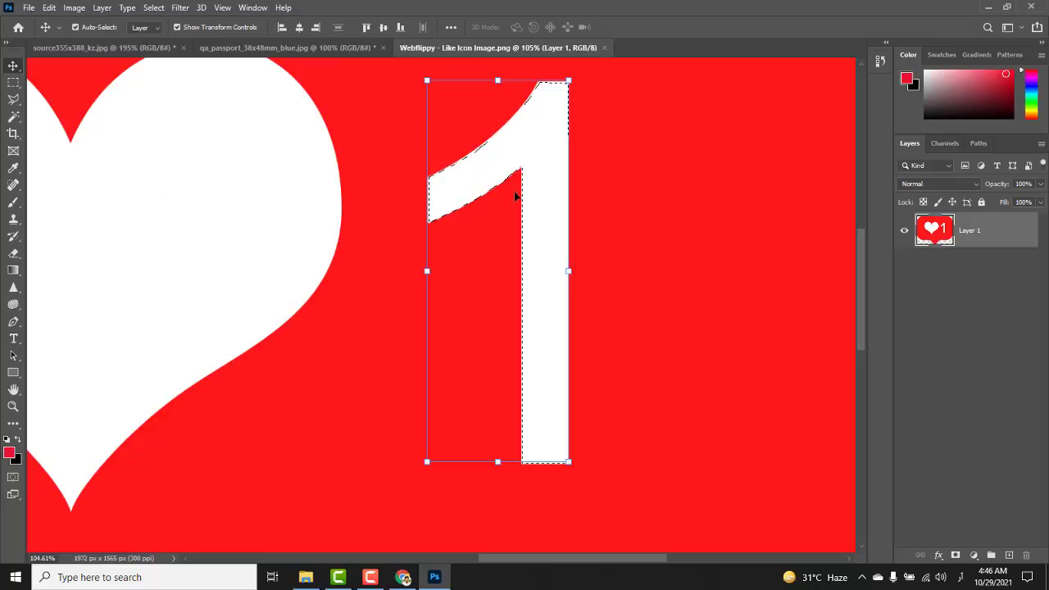
left_click_drag(549, 204, 484, 178)
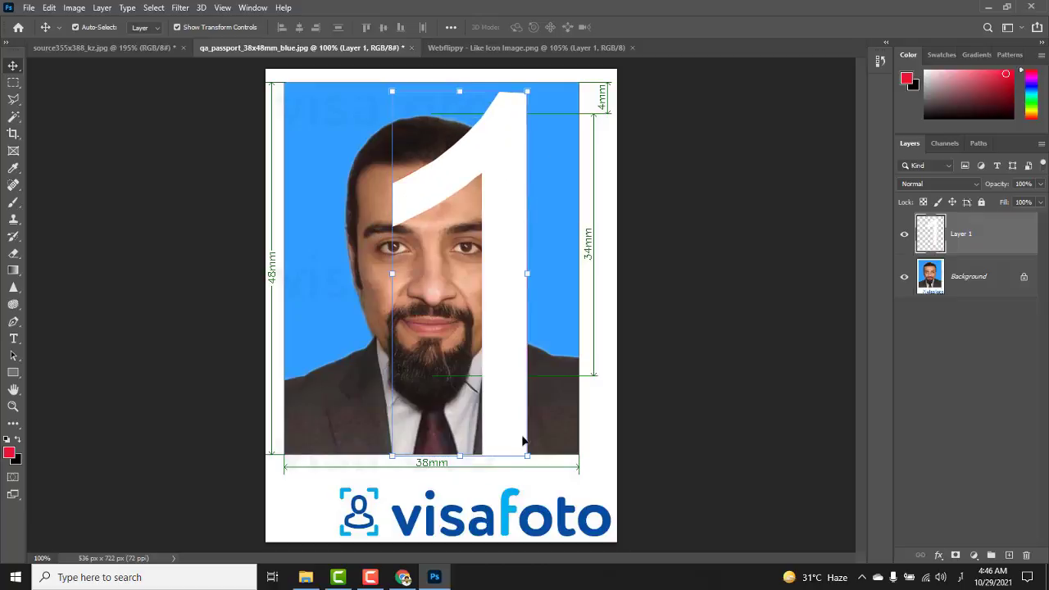
Step: Scale the number 1 proportionally to 32.51% and place it on the blue background beside the man's face
left_click_drag(504, 417, 410, 164)
left_click_drag(420, 127, 554, 250)
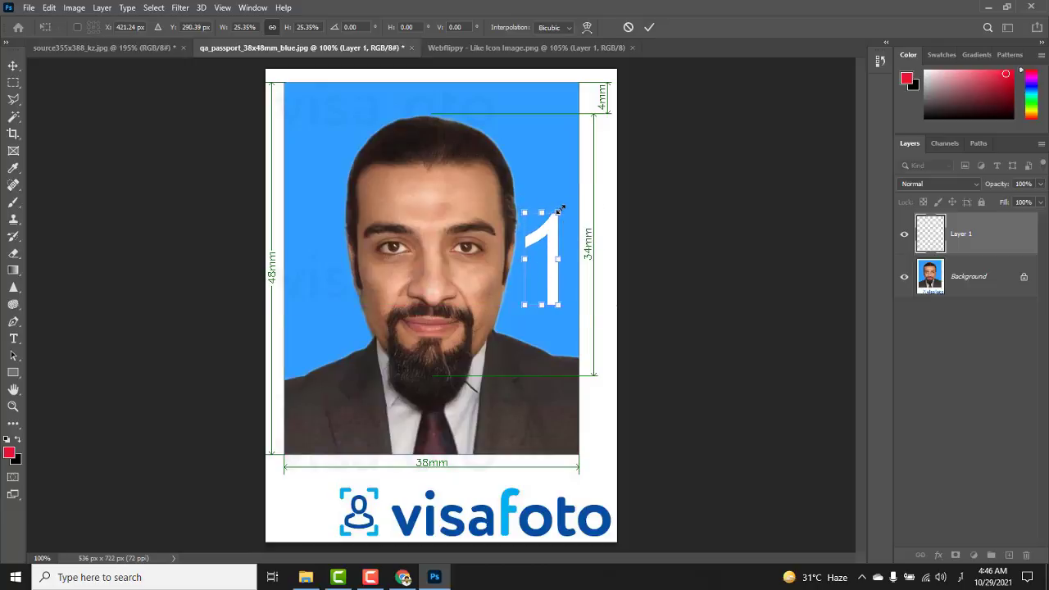
left_click_drag(559, 211, 566, 197)
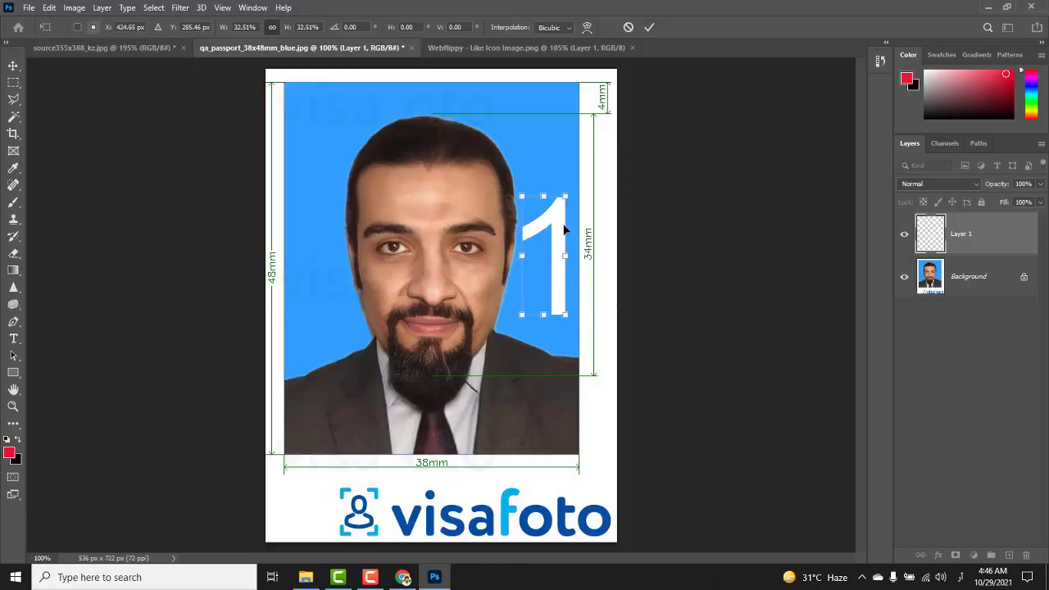
left_click(649, 27)
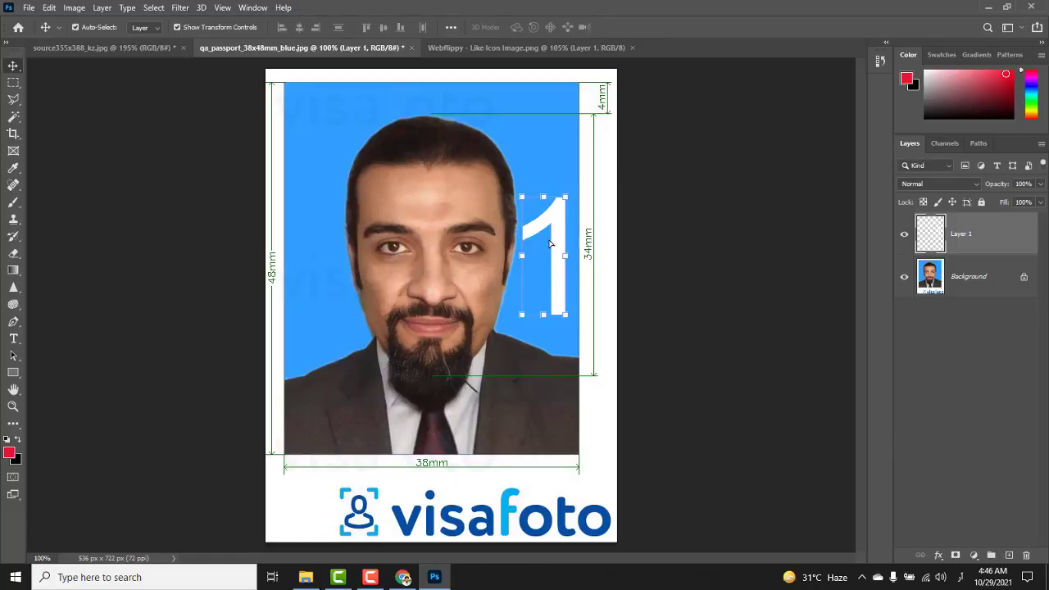
Step: Nudge the number 1 slightly, and switch the active layer to Background and back to Layer 1
left_click_drag(551, 243, 550, 250)
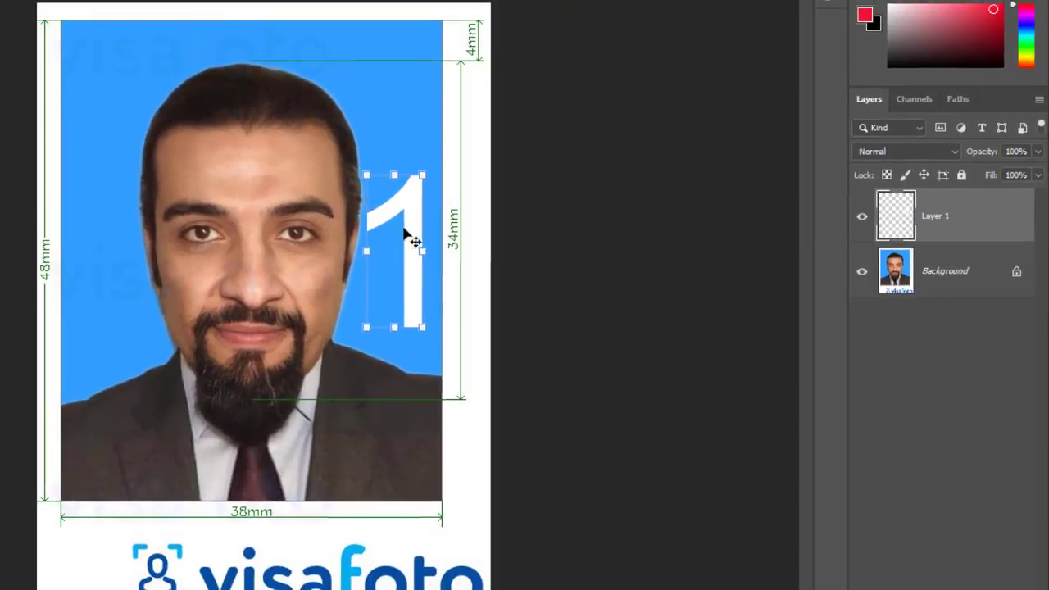
left_click(967, 274)
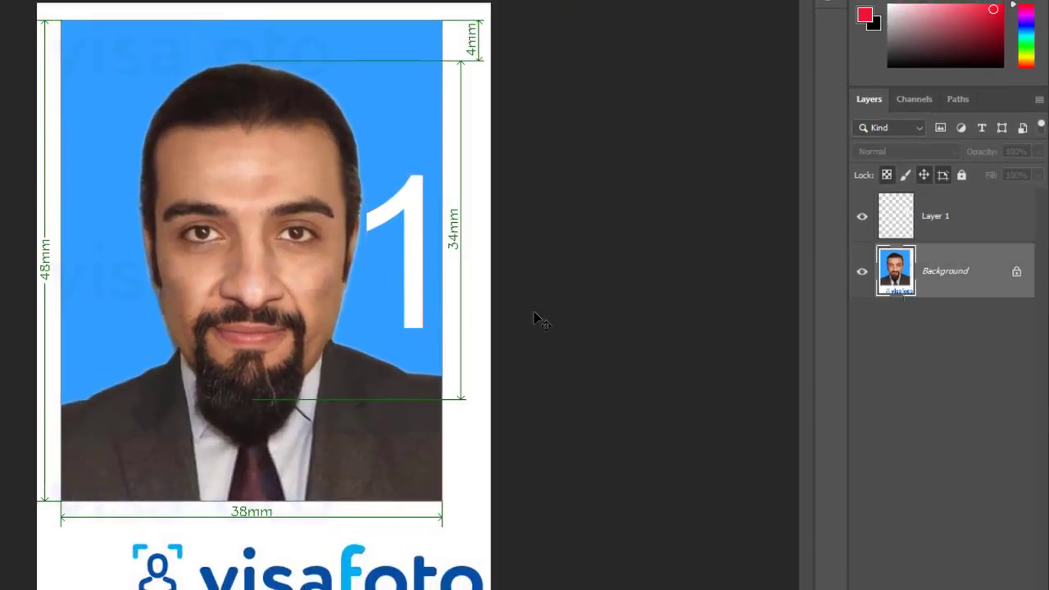
left_click(988, 216)
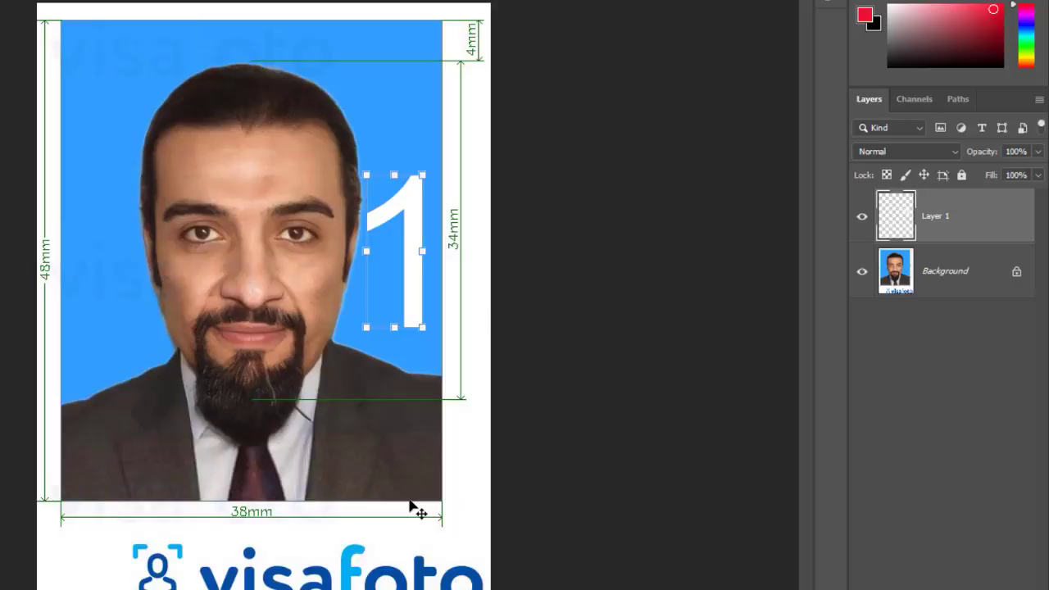
Step: Fill Layer 1 with the red foreground colour and undo it, twice, nudging the number 1 in between
key("alt+BackSpace")
key("ctrl+z")
mouse_move(412, 232)
left_mouse_down()
mouse_move(402, 232)
mouse_move(413, 240)
left_mouse_up()
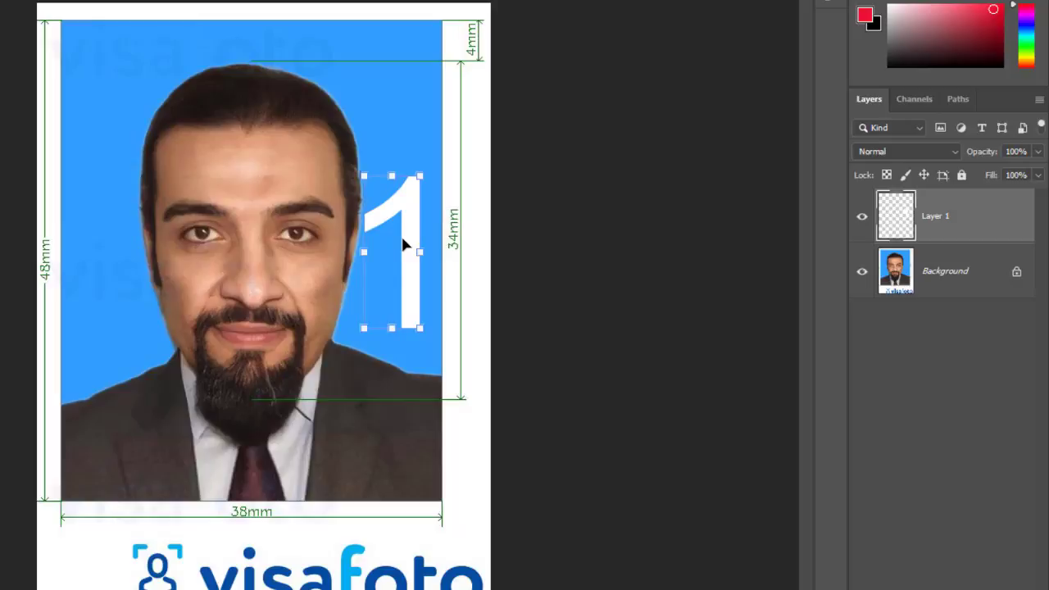
key("alt+BackSpace")
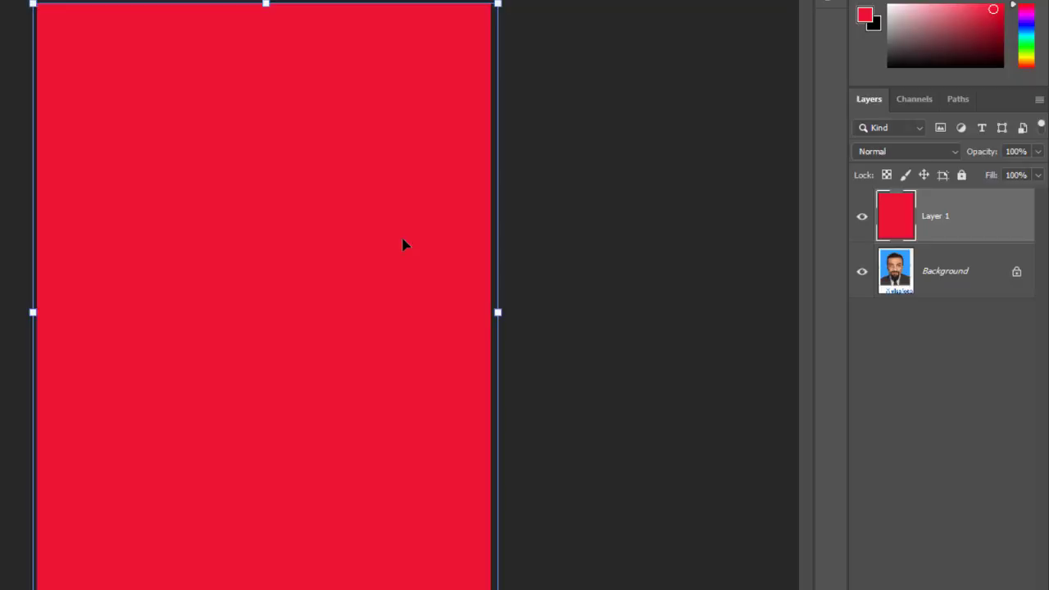
key("ctrl+z")
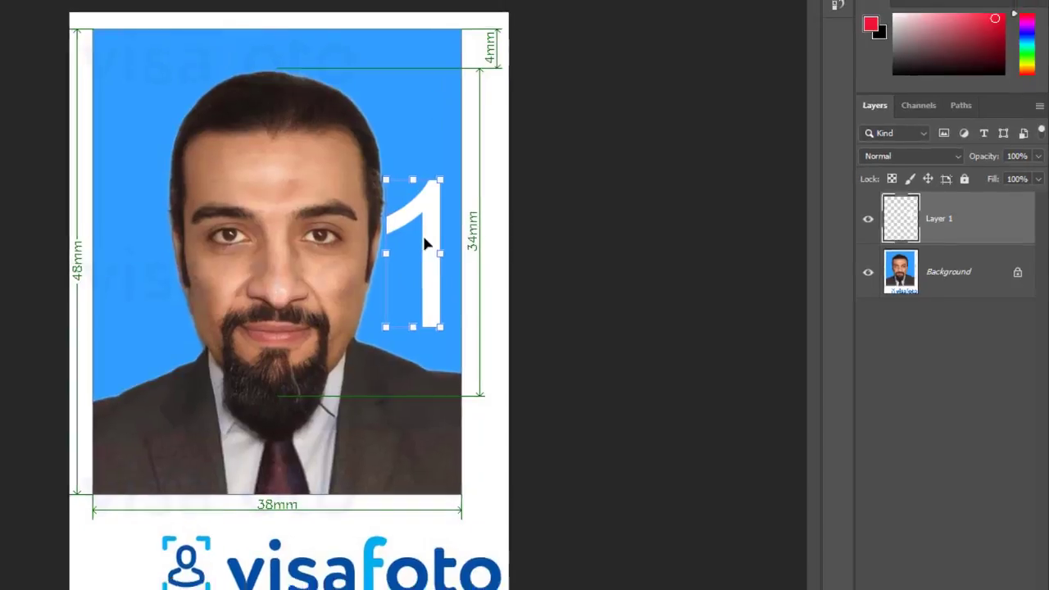
Step: Delete Layer 1 with the number 1 from the passport photo document
key("Delete")
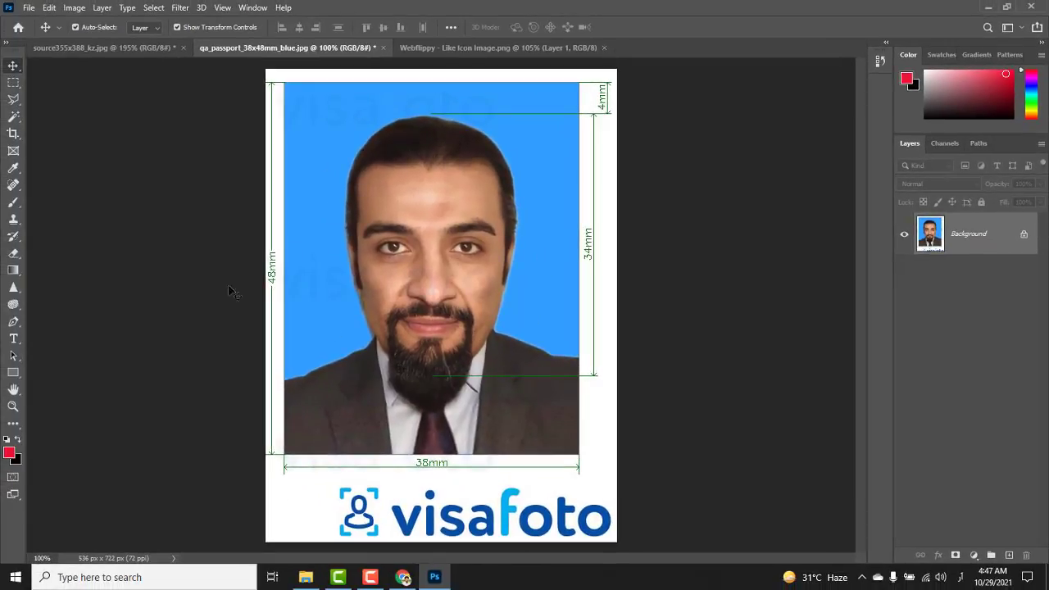
left_click(16, 100)
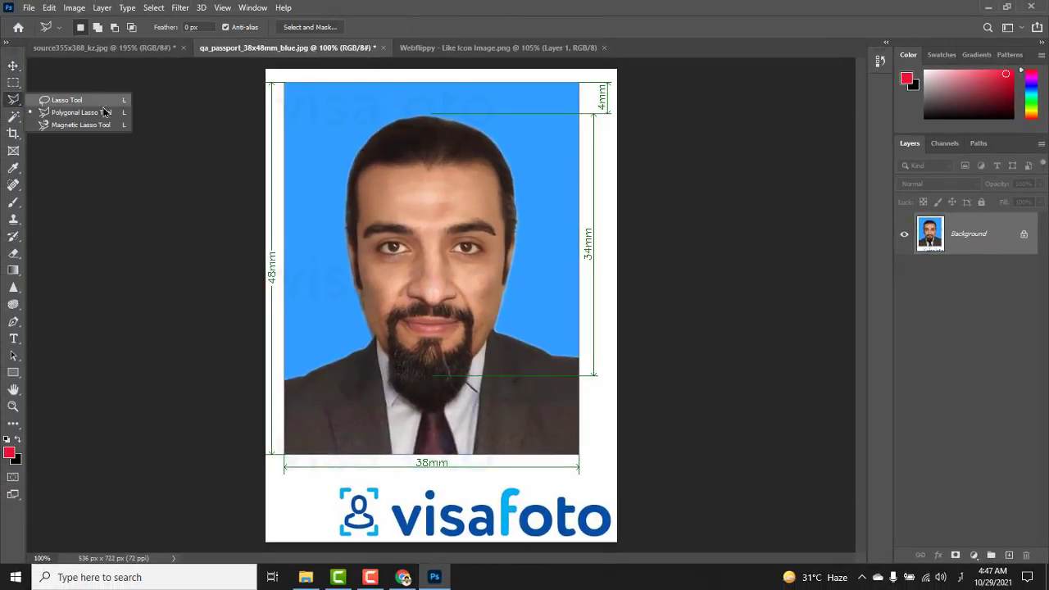
left_click(101, 103)
left_click_drag(332, 480, 332, 487)
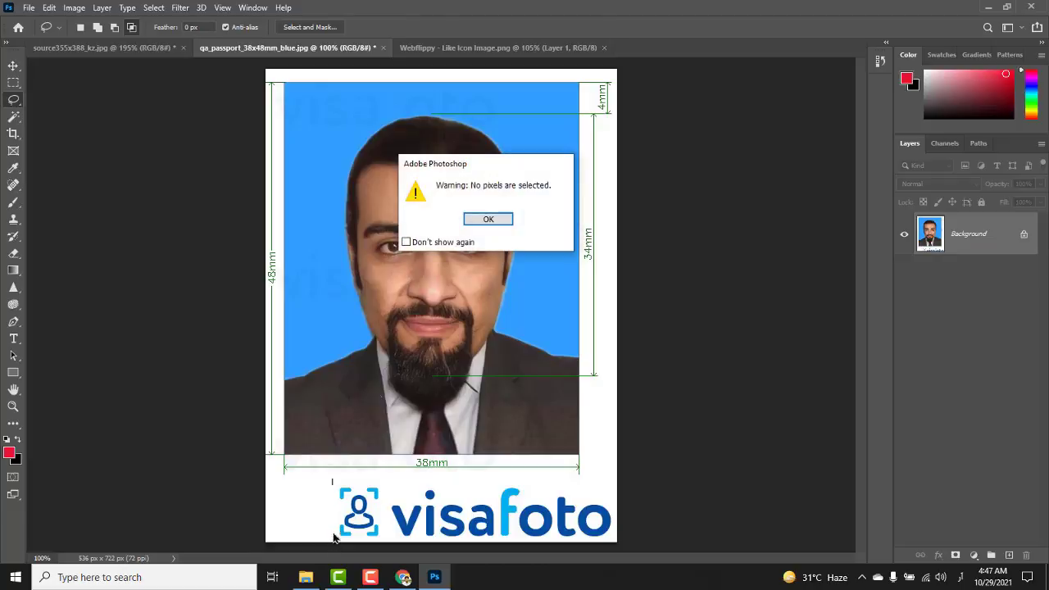
left_click(487, 220)
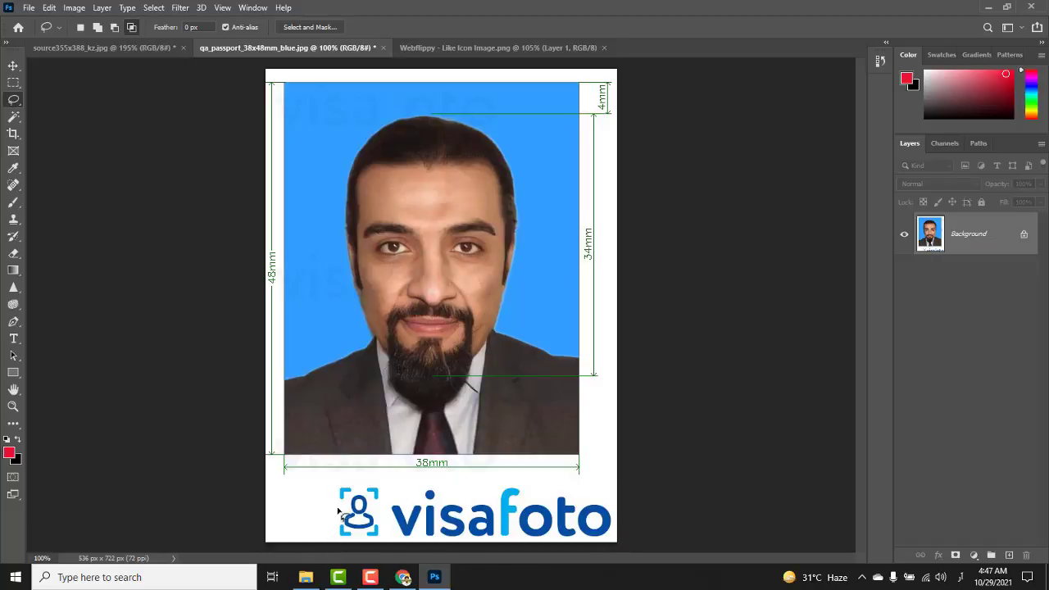
Step: Draw a closed rectangular selection around the visafoto logo below the photo with the Polygonal Lasso Tool
right_click(13, 104)
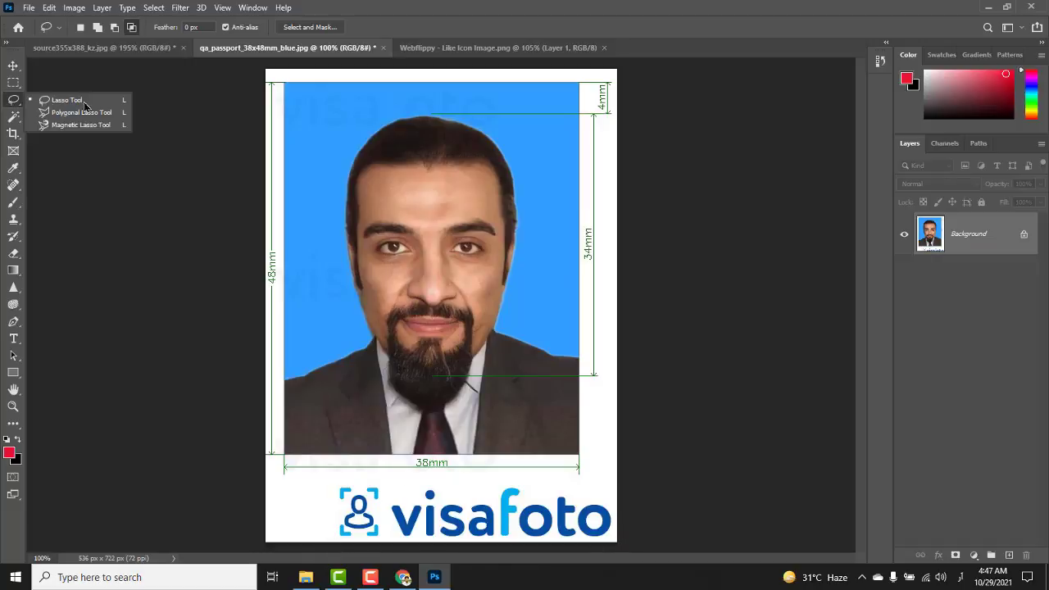
left_click(82, 112)
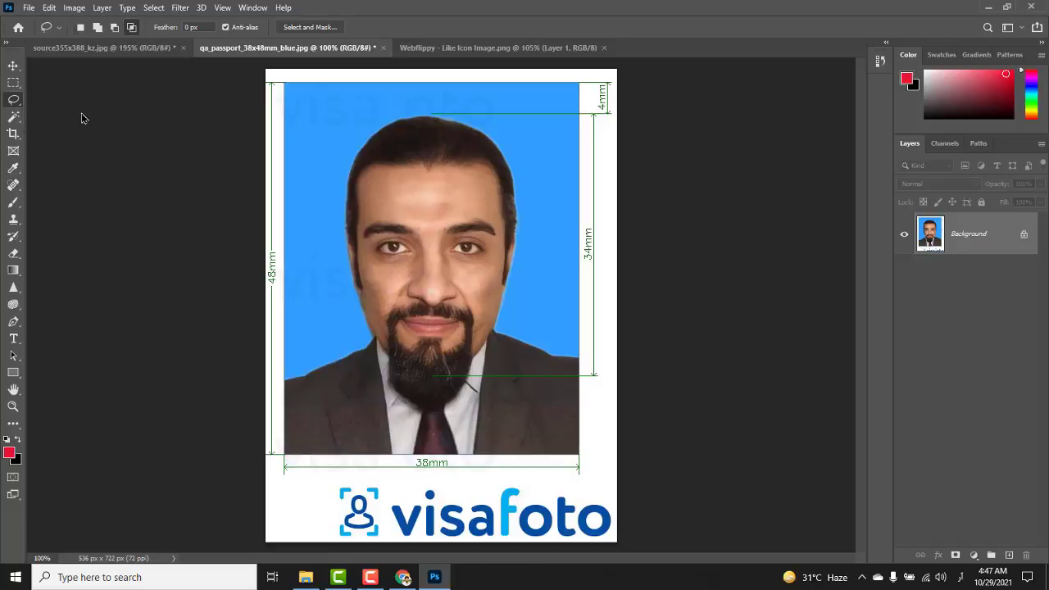
left_click(333, 482)
left_click(334, 543)
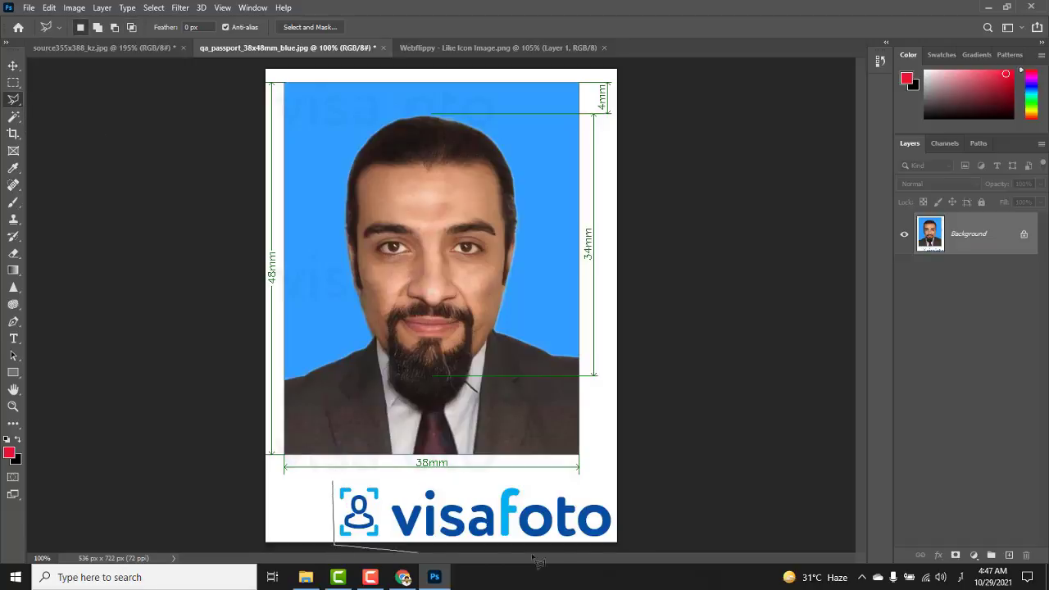
left_click(618, 543)
left_click(617, 481)
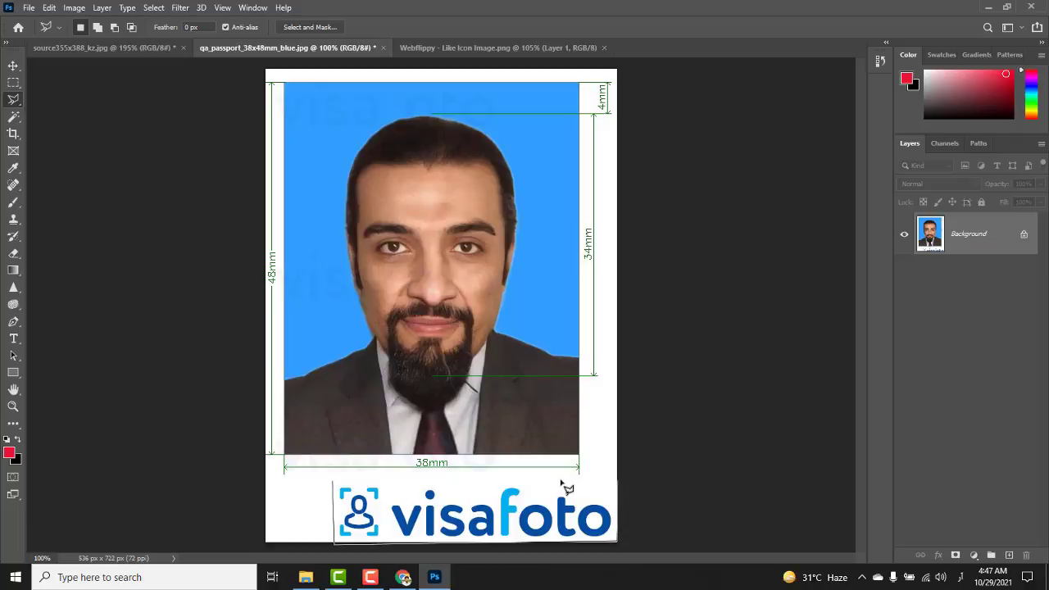
left_click(334, 483)
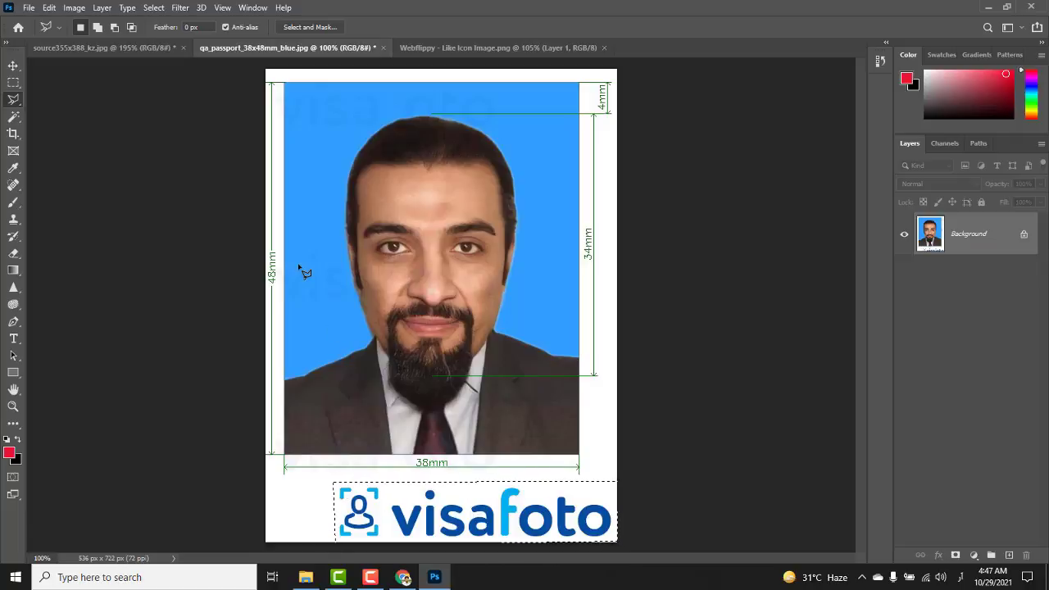
Step: Activate the Move tool and close the Webflippy - Like Icon Image.png document
left_click(13, 65)
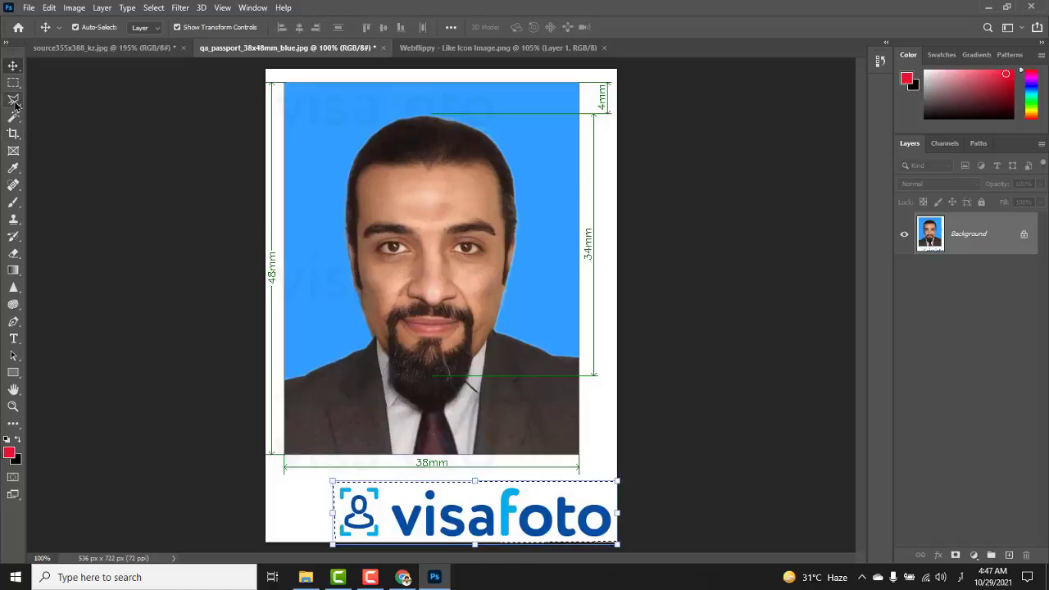
left_click(407, 48)
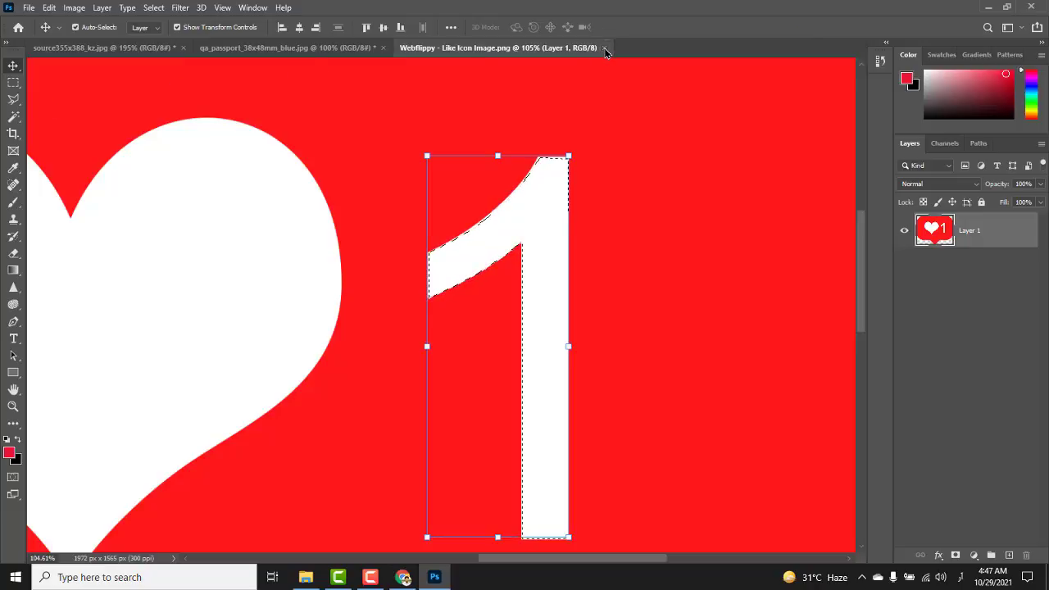
left_click(606, 49)
Step: Switch to the source355x388_kz.jpg document and activate the Magnetic Lasso Tool
left_click(12, 101)
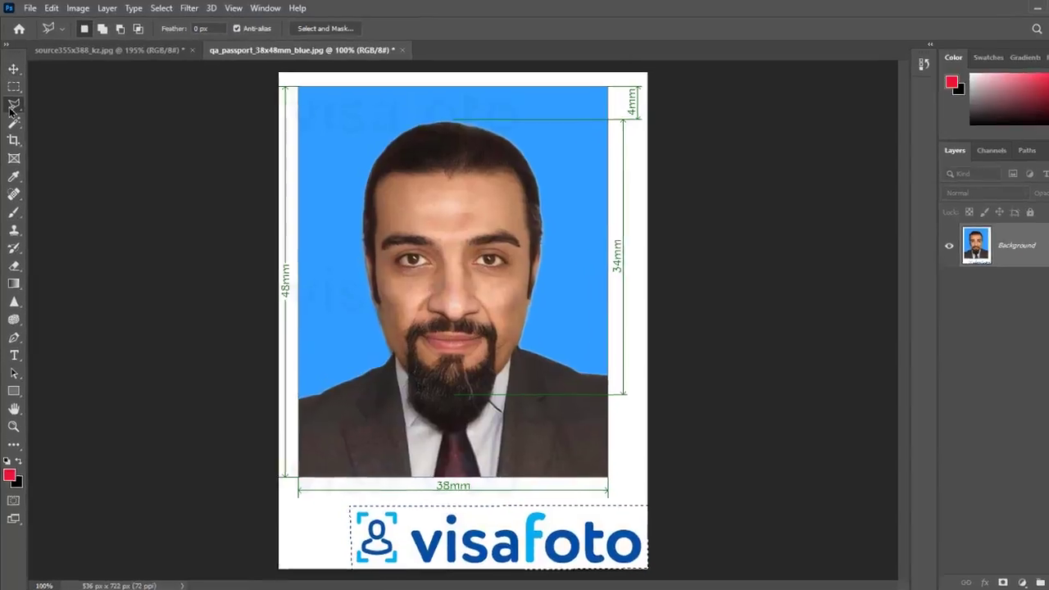
right_click(13, 107)
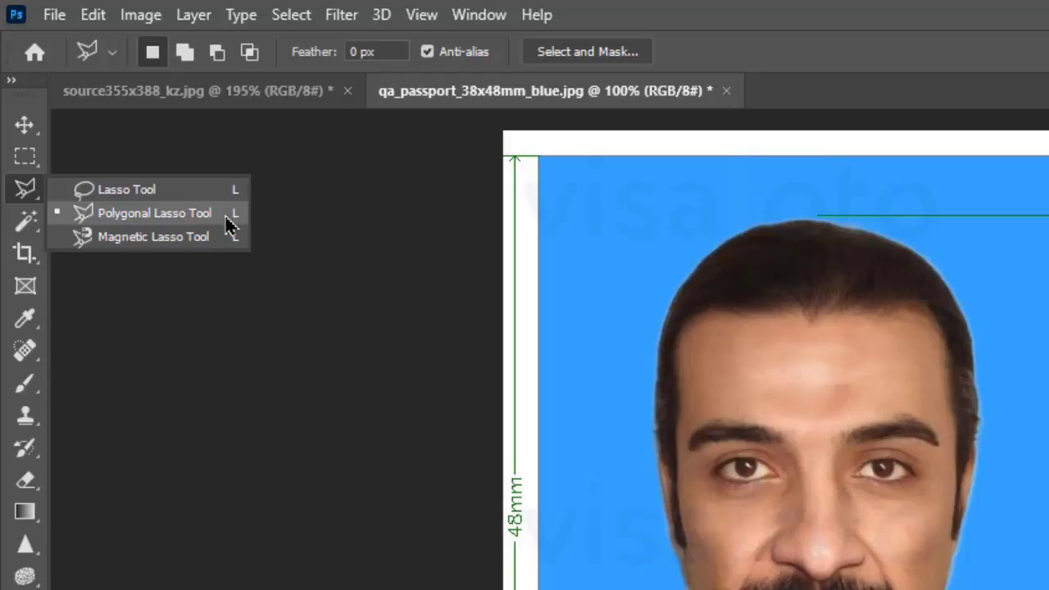
left_click(250, 94)
left_click(25, 221)
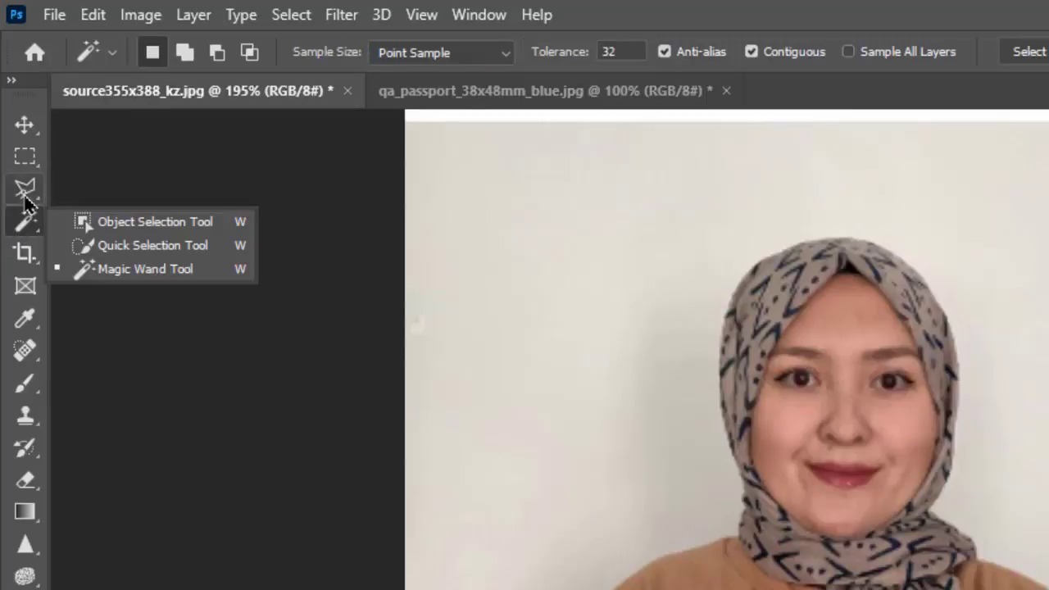
left_click(24, 188)
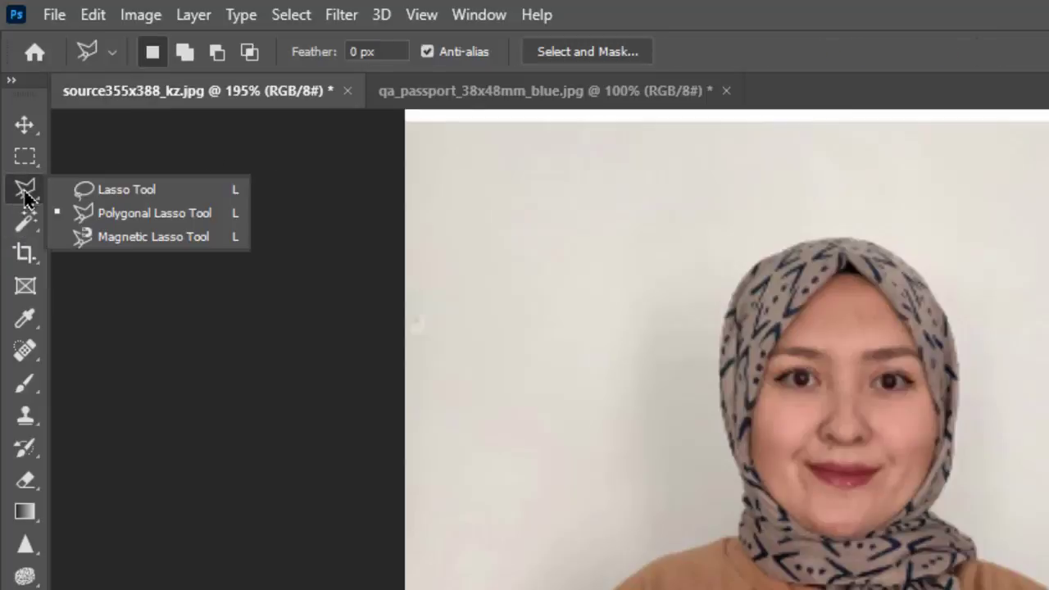
left_click(141, 240)
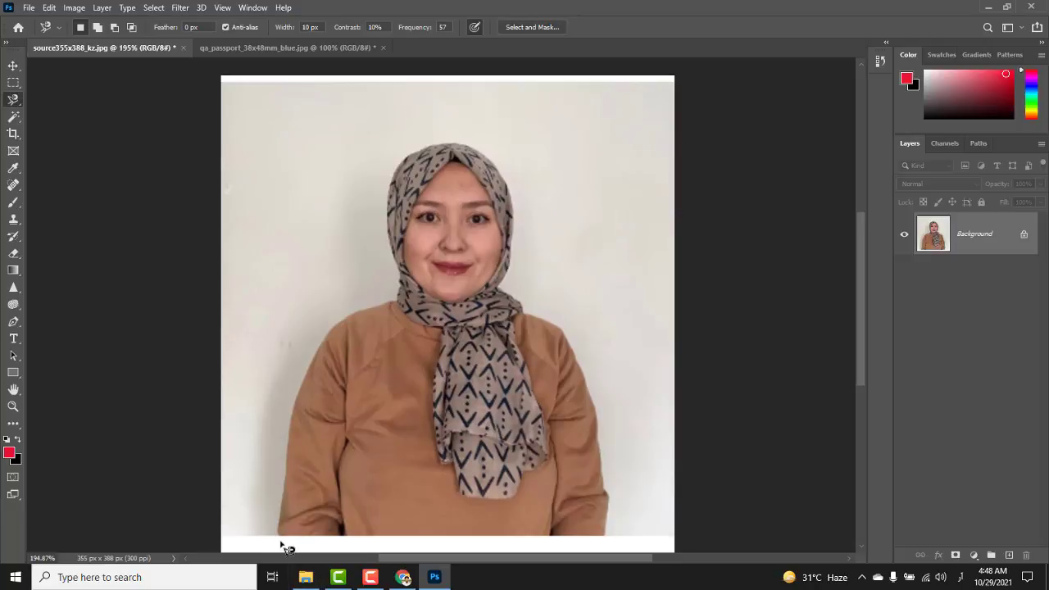
Step: Trace the woman's outline with the Magnetic Lasso Tool, from the lower corner of the sleeve up over the shoulder to the scarf
scroll(278, 542, "up", 1)
scroll(279, 541, "down", 1)
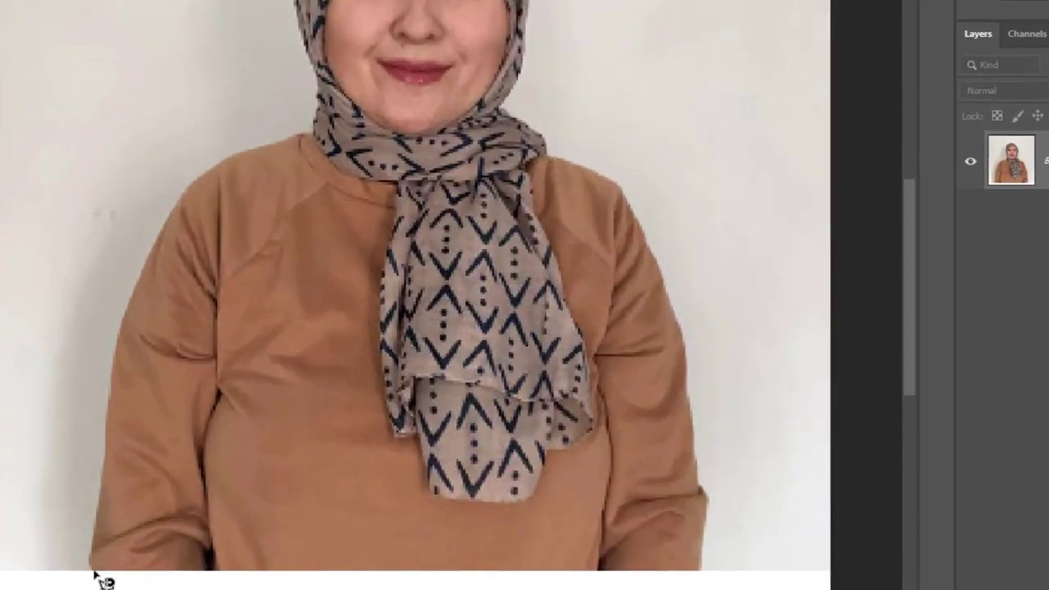
left_click(93, 568)
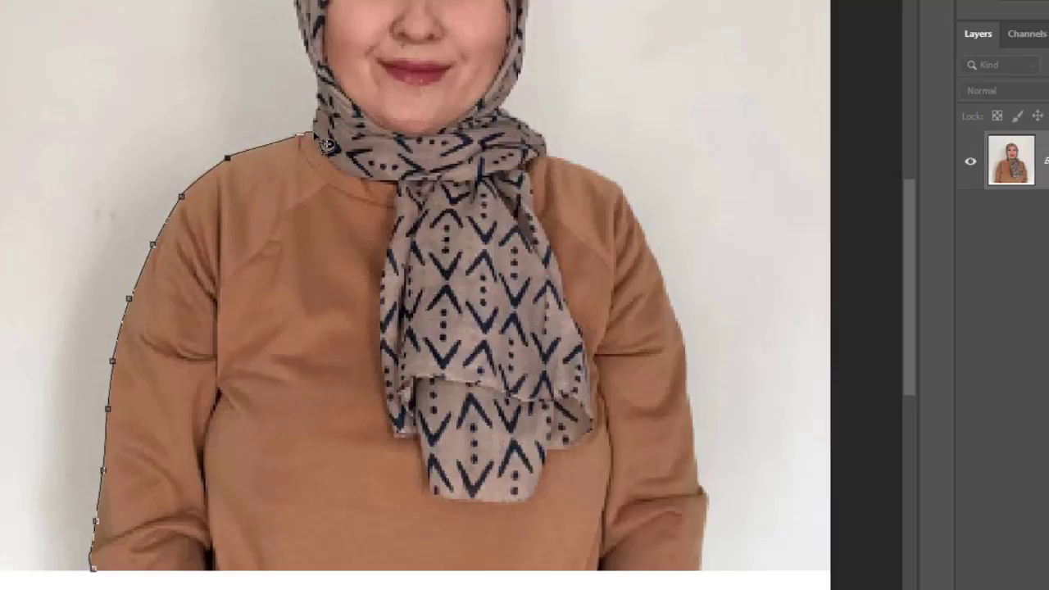
key("ctrl+minus")
key("ctrl+minus")
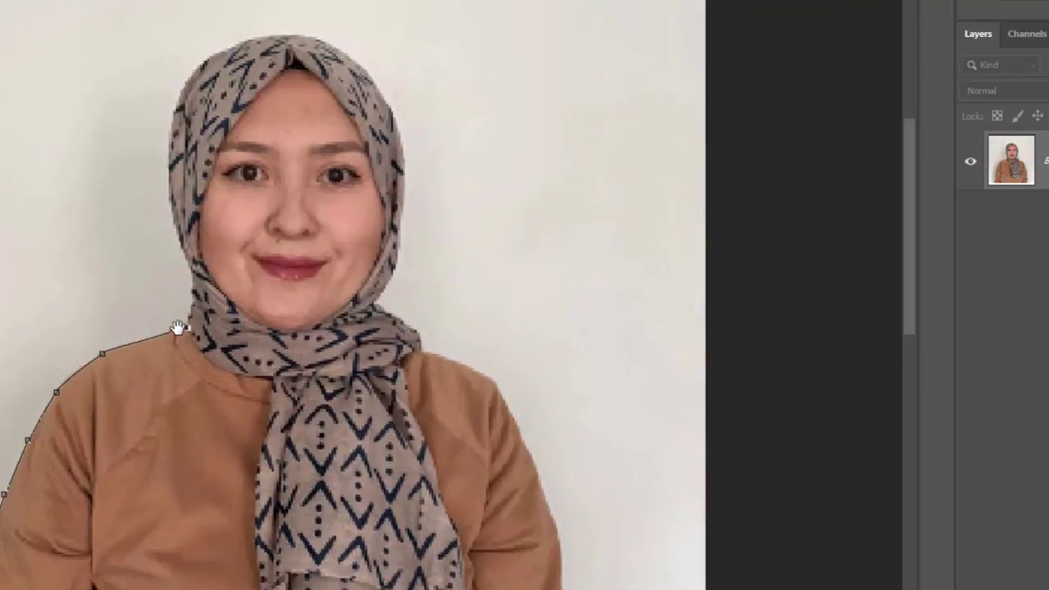
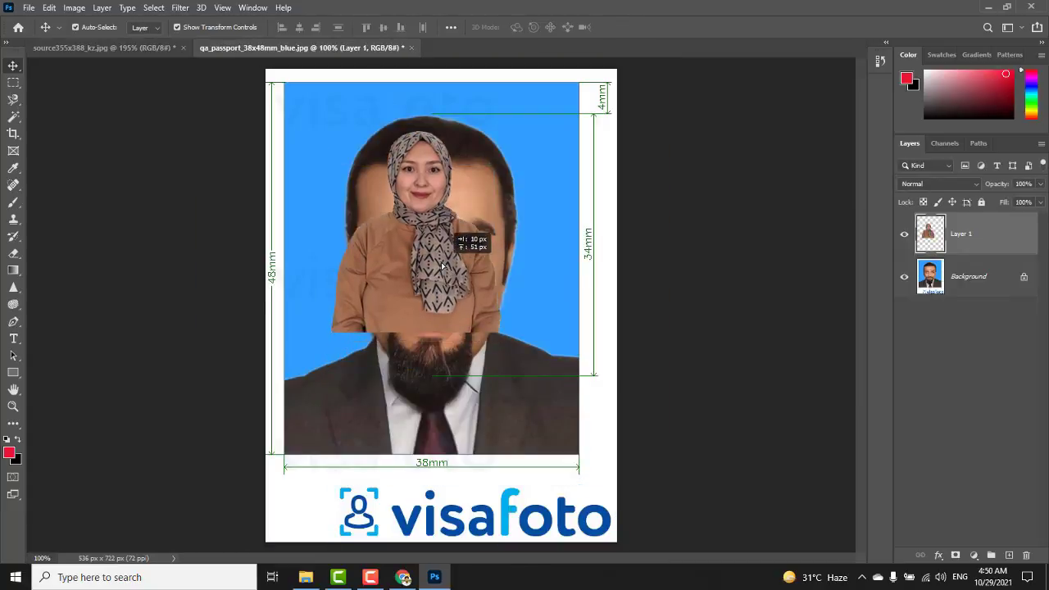
Step: Enlarge the woman's cut-out in the passport document and position it over the man's portrait inside the blue photo area
left_click_drag(490, 319, 564, 400)
left_click_drag(512, 359, 476, 362)
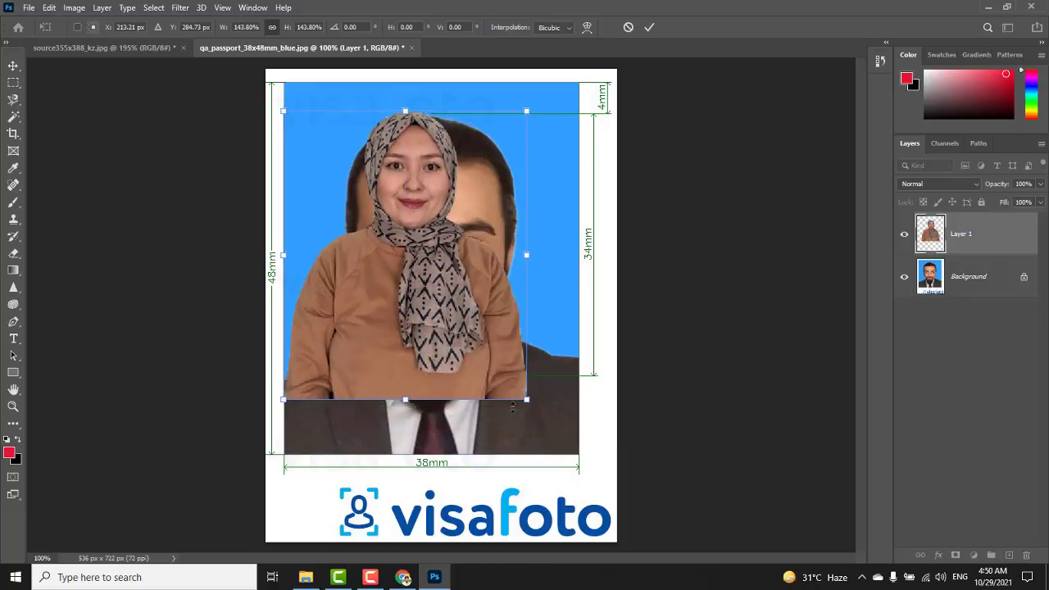
left_click_drag(527, 399, 569, 450)
left_click_drag(495, 348, 496, 351)
left_click_drag(470, 388, 480, 405)
left_click(649, 27)
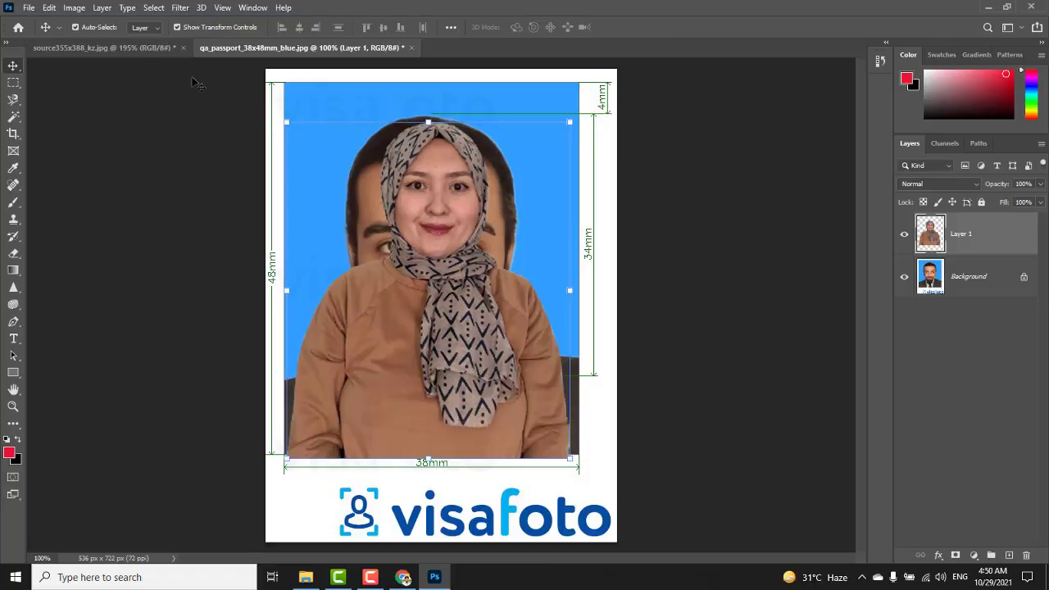
Step: Switch to the source355x388_kz.jpg document and invert the selection to cover the backdrop around the woman
left_click(123, 47)
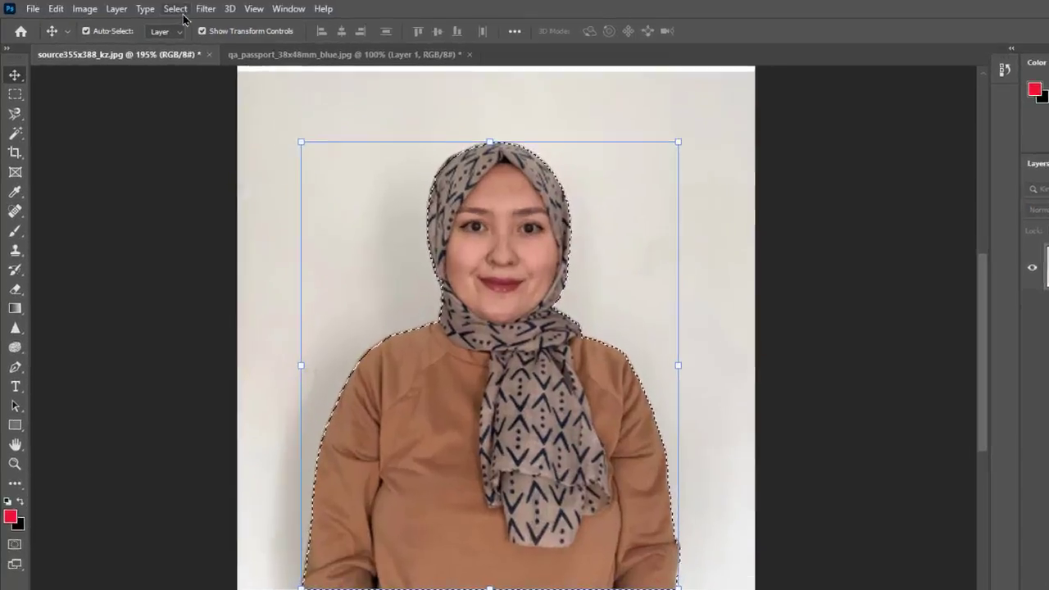
left_click(153, 7)
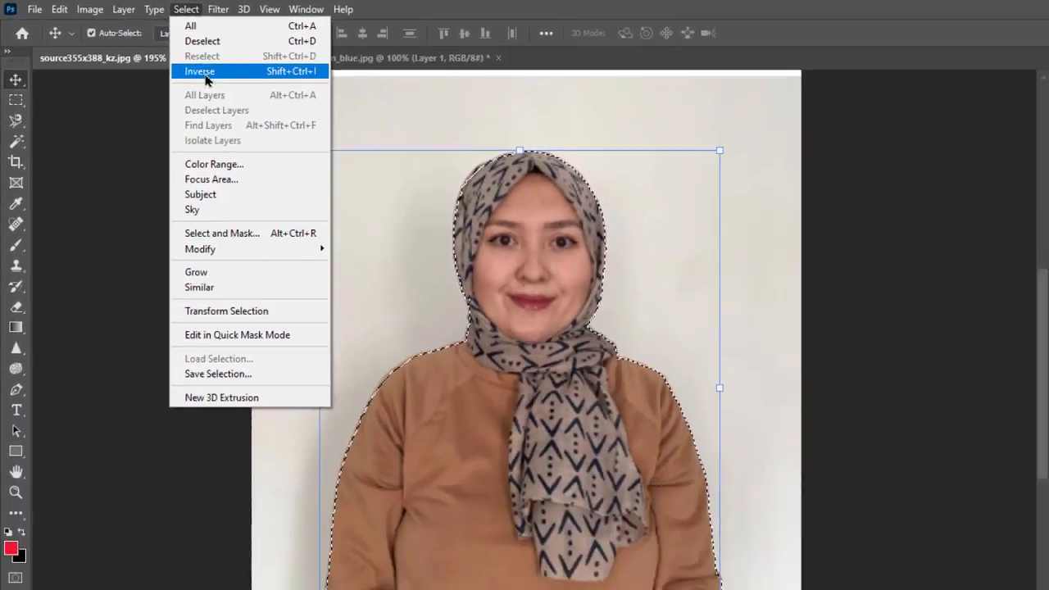
left_click(302, 115)
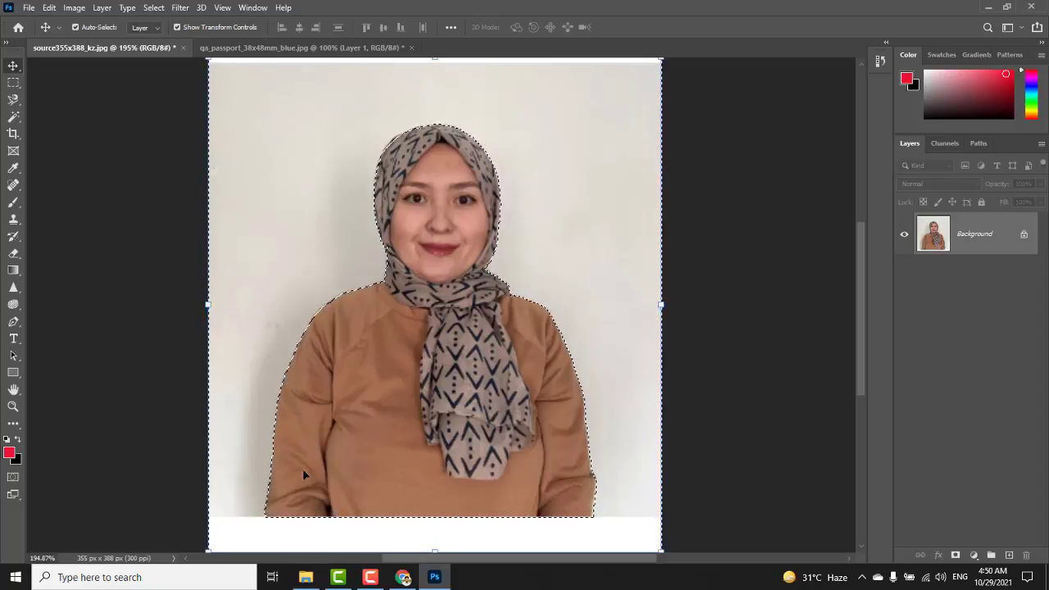
Step: Invert the selection back to the woman and once more to the backdrop
left_click(153, 7)
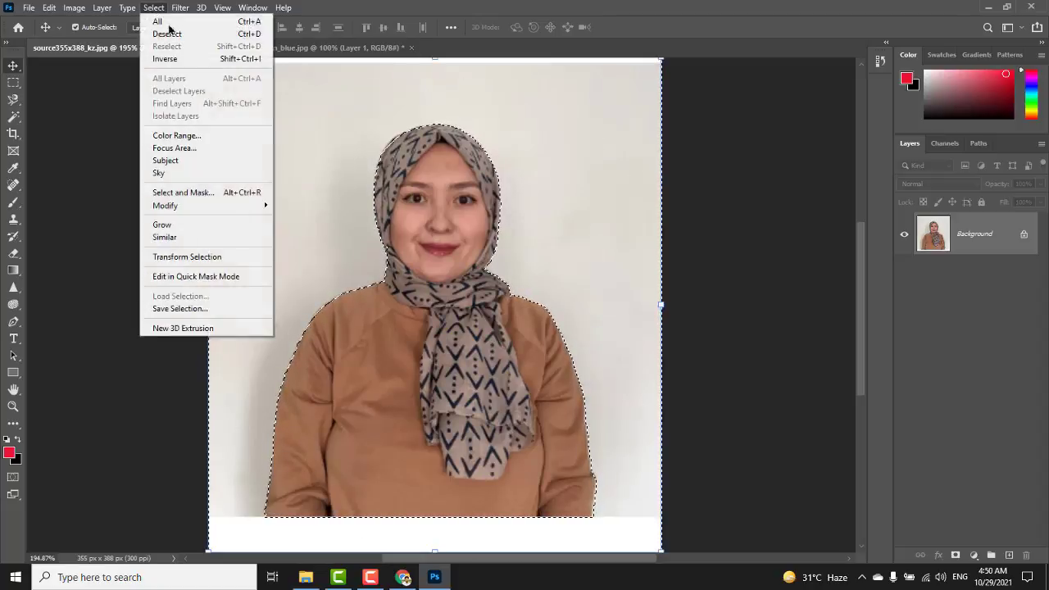
left_click(197, 60)
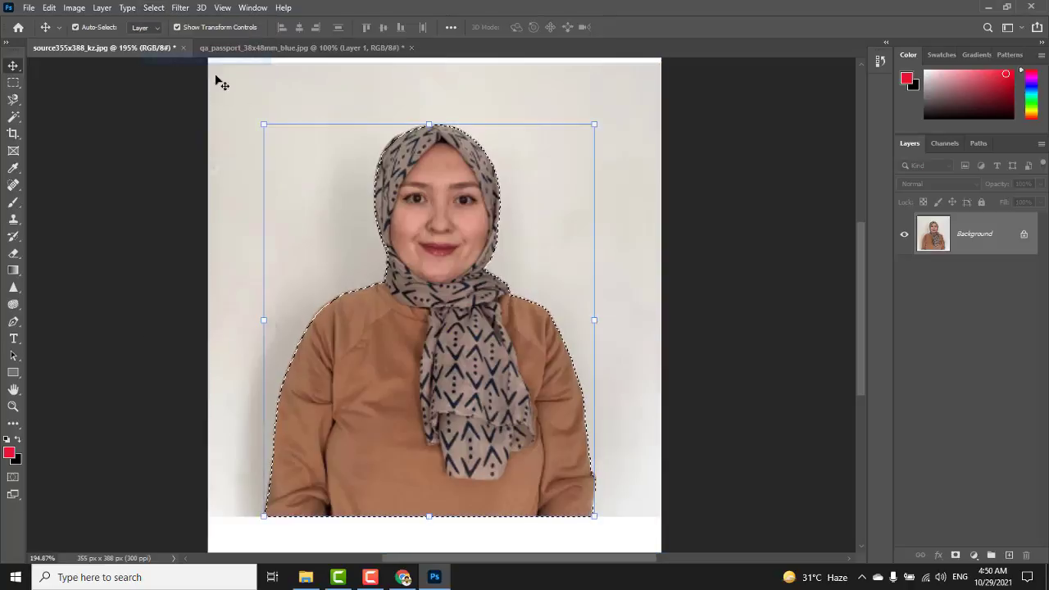
left_click(153, 7)
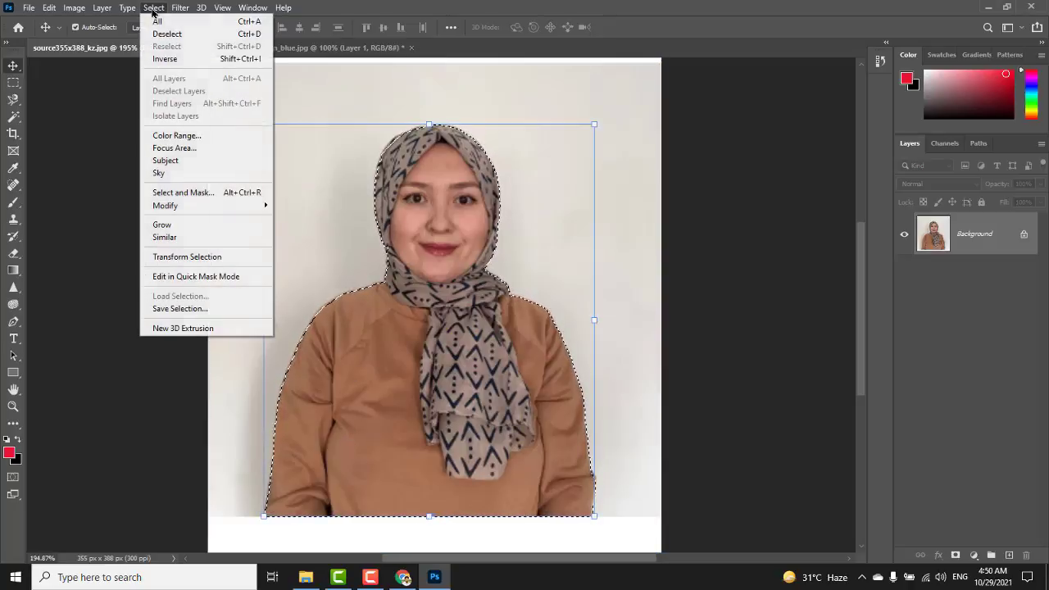
left_click(179, 60)
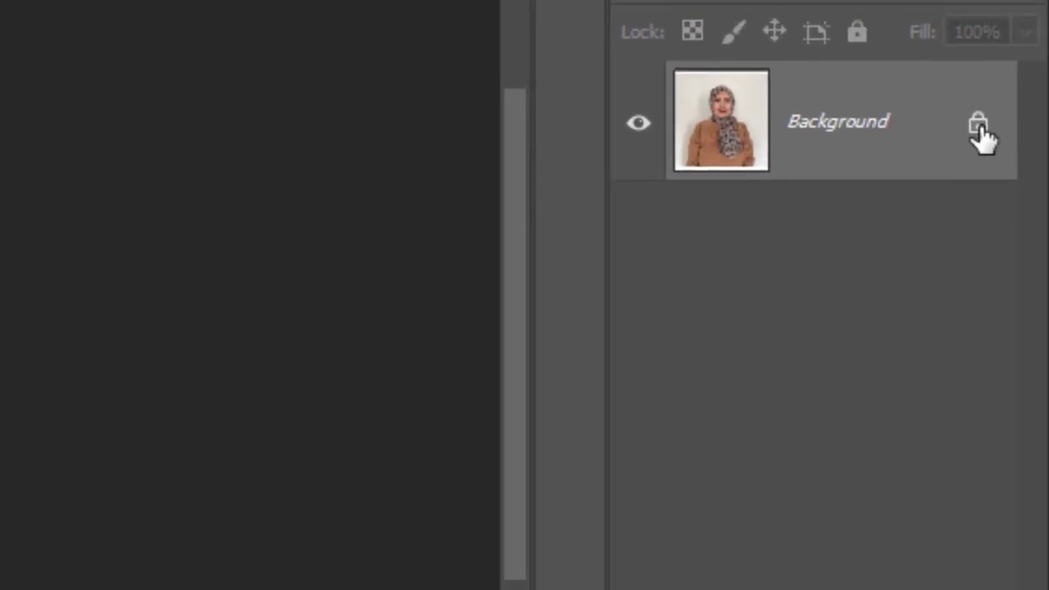
Step: Unlock the Background layer to delete the selected backdrop around the woman, and shift the cut-out slightly
left_click(977, 123)
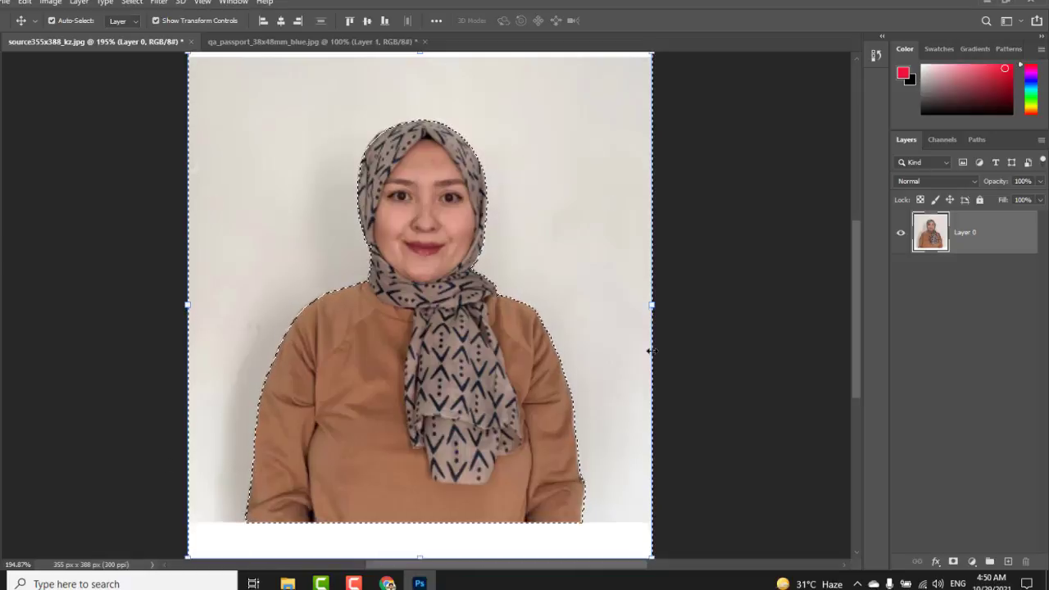
key("Delete")
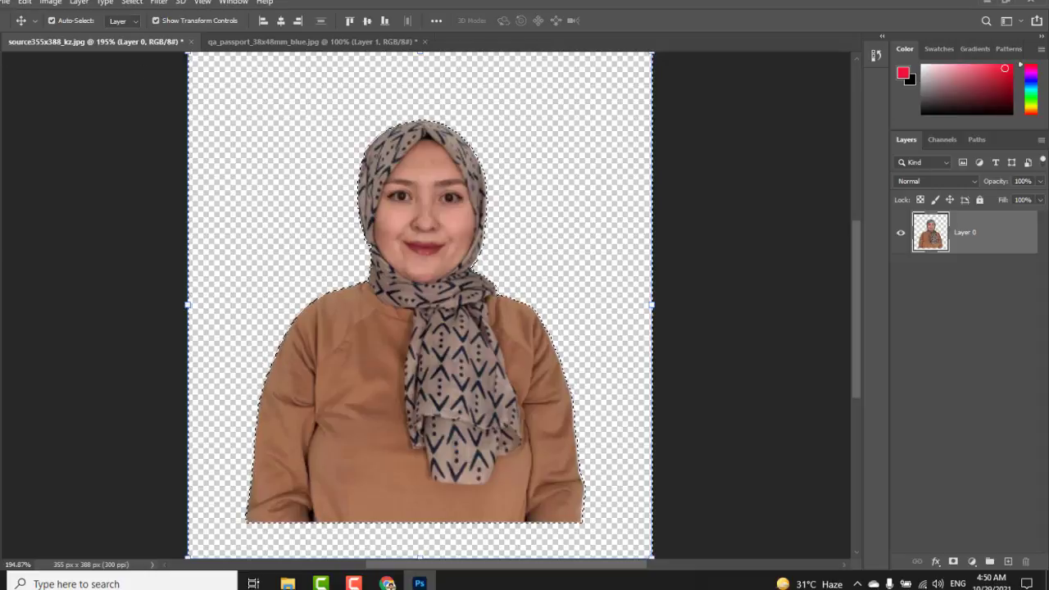
left_click_drag(415, 370, 450, 393)
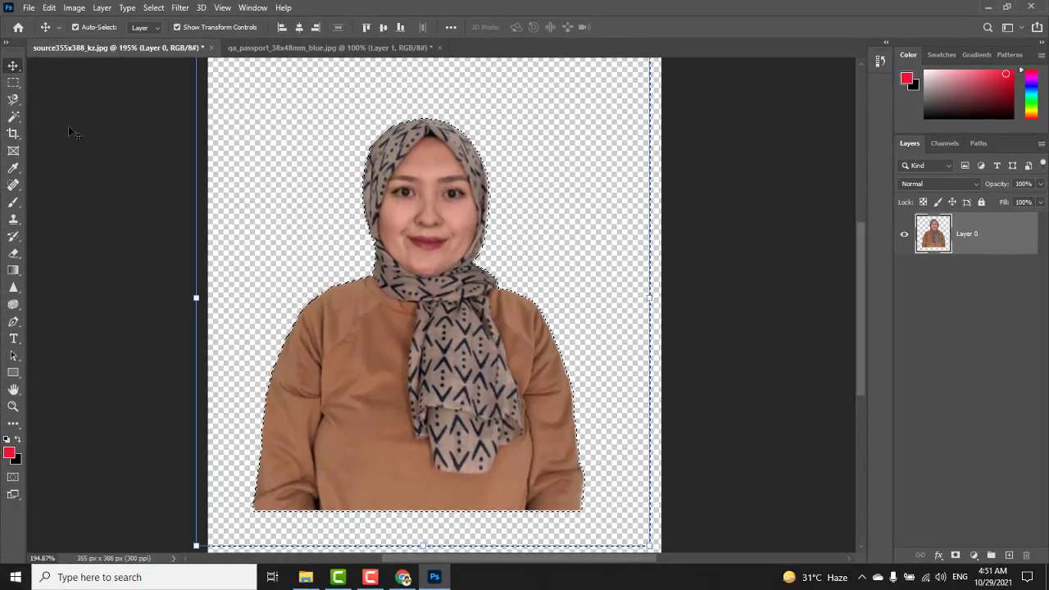
Step: Save the cut-out on the computer's Desktop as 123 in PNG format with the large file size option
left_click(29, 8)
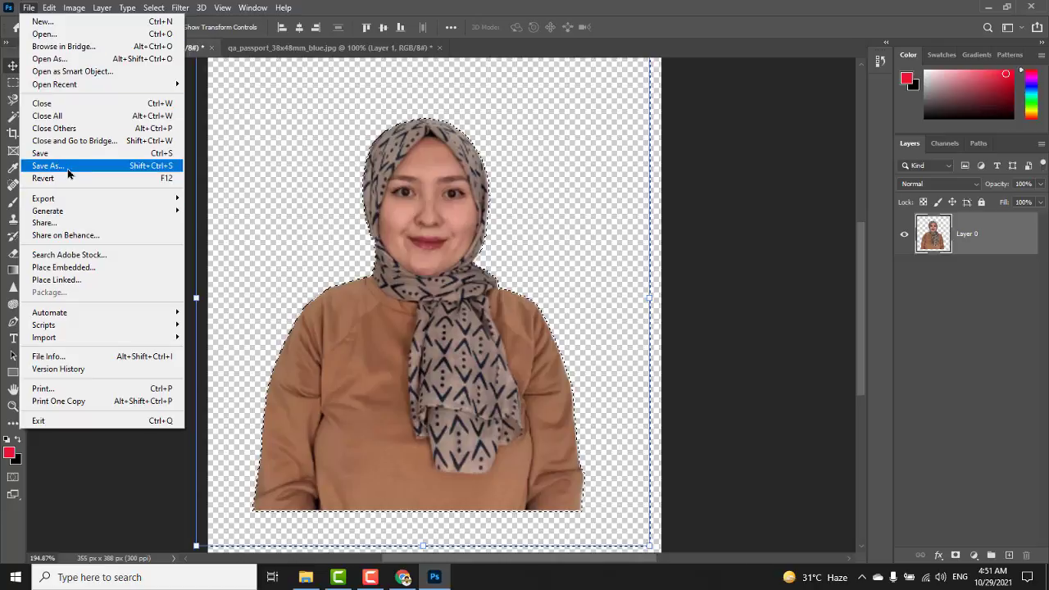
left_click(69, 167)
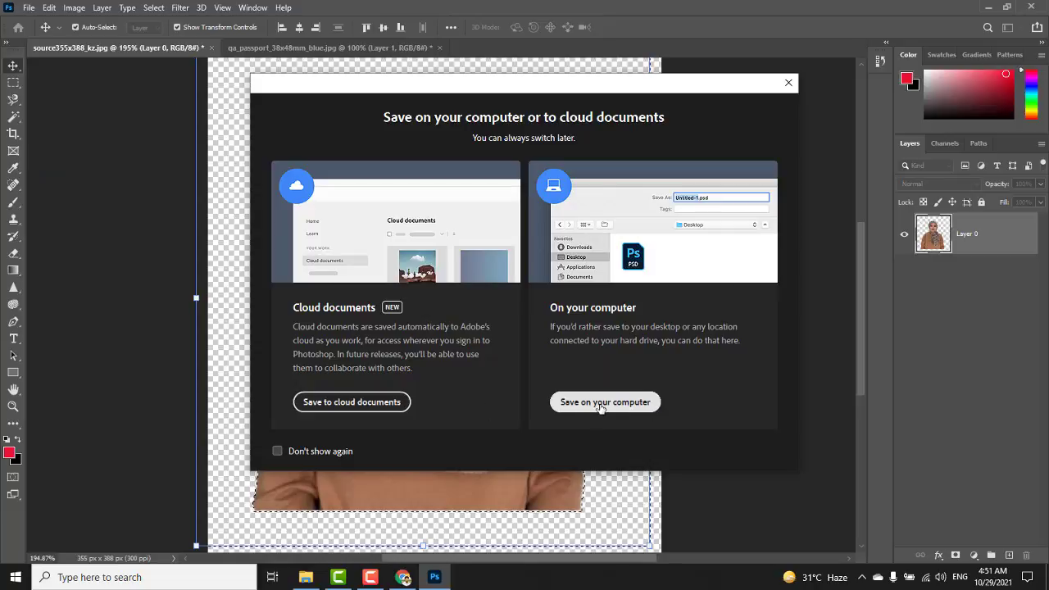
left_click(605, 403)
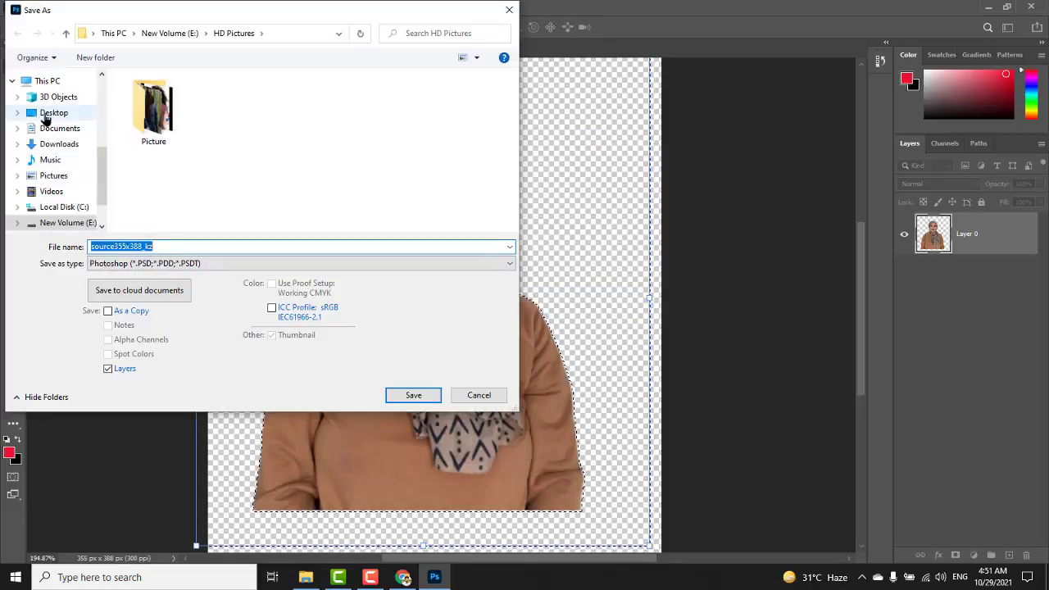
left_click(45, 115)
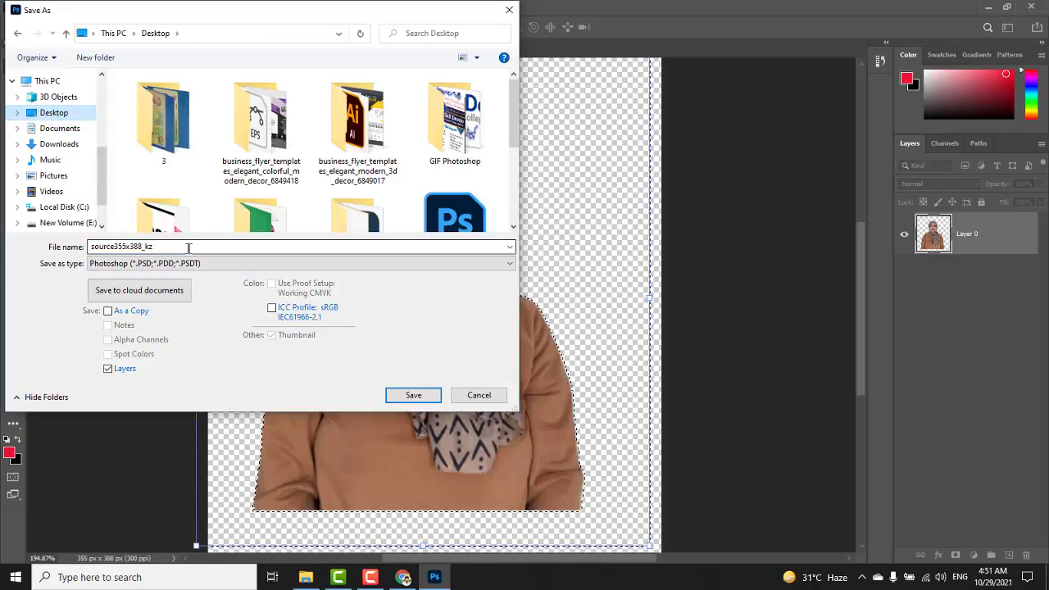
double_click(159, 246)
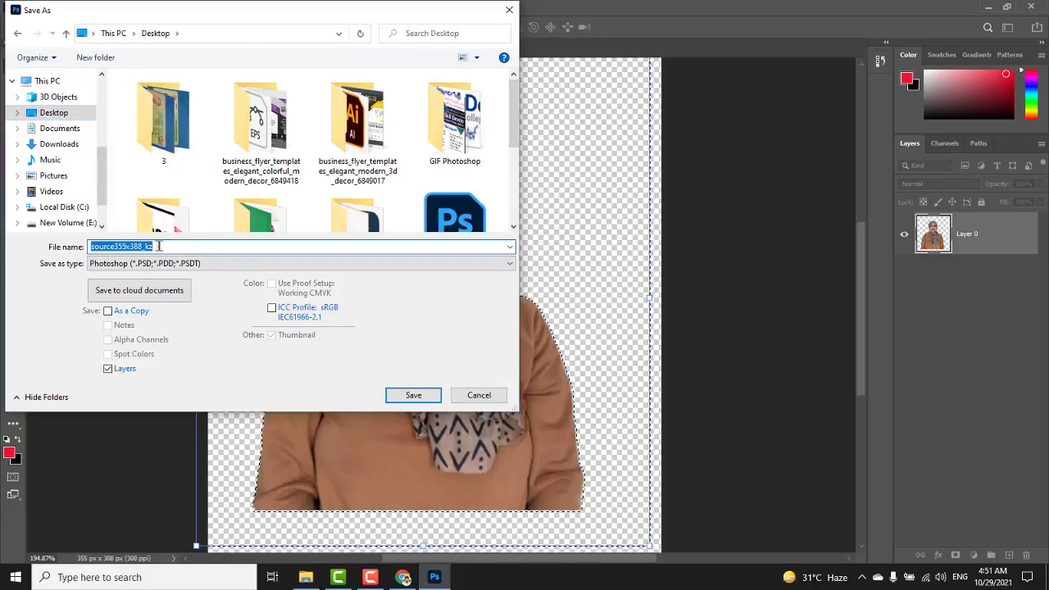
type("123")
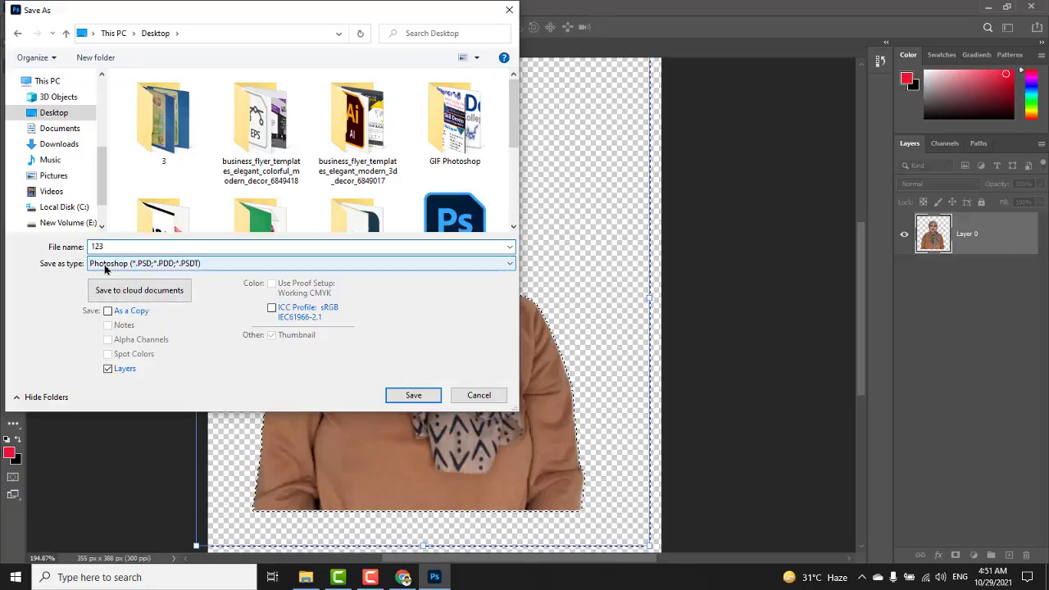
left_click(191, 266)
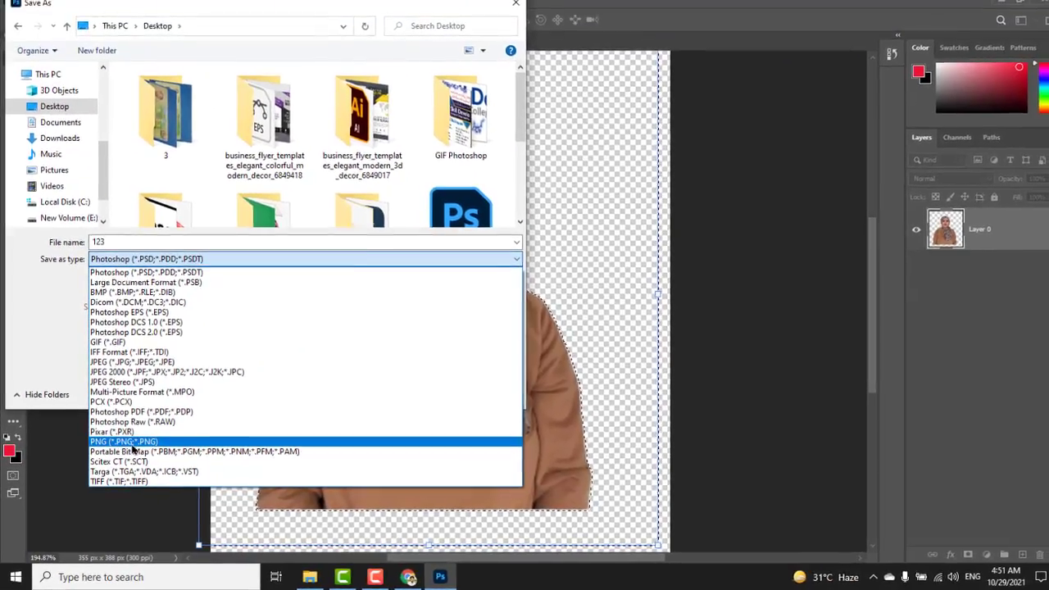
left_click(131, 442)
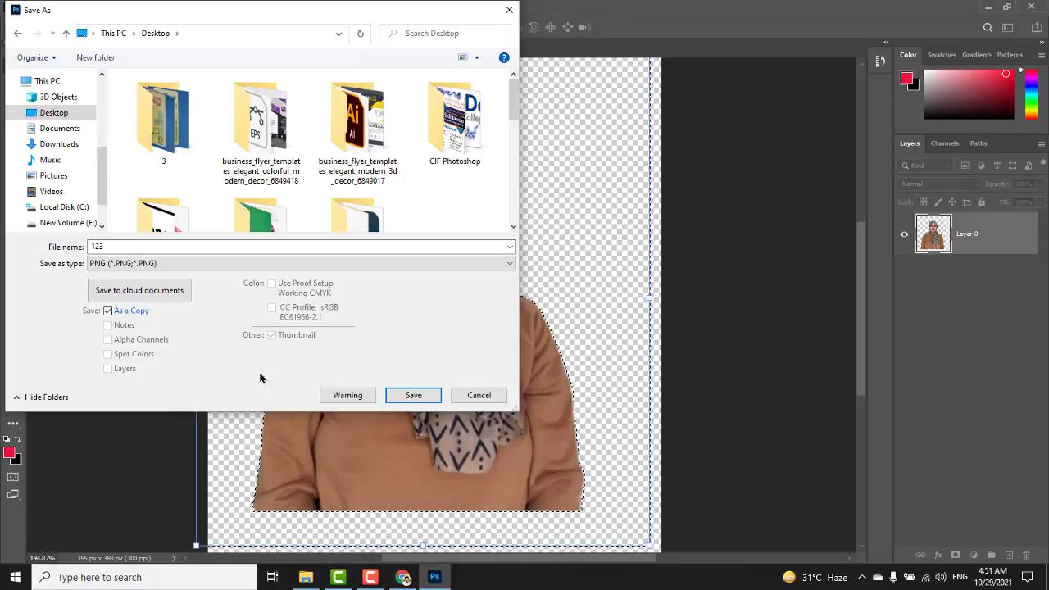
left_click(410, 395)
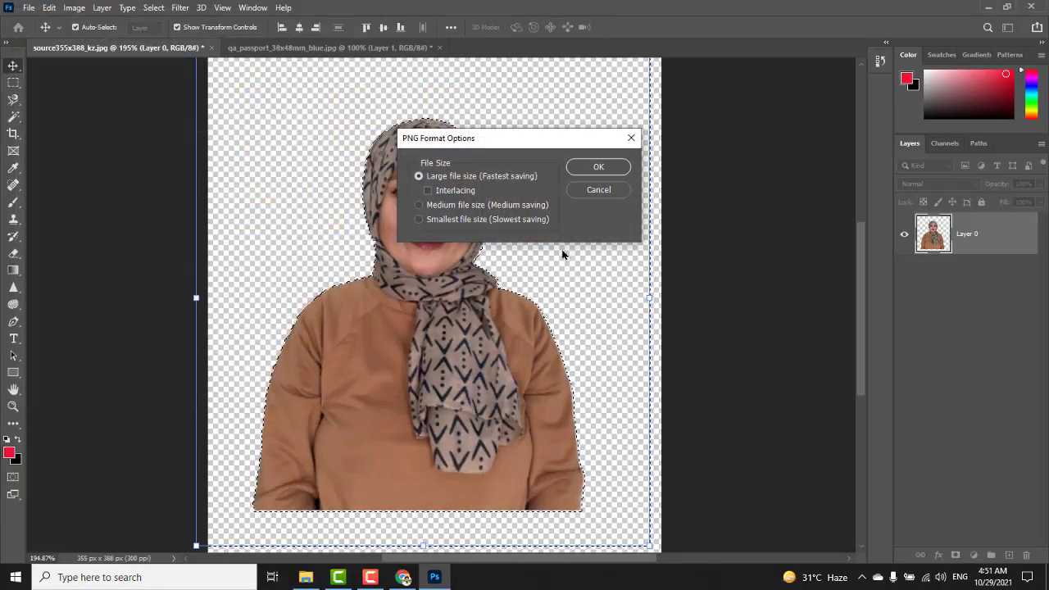
left_click(604, 169)
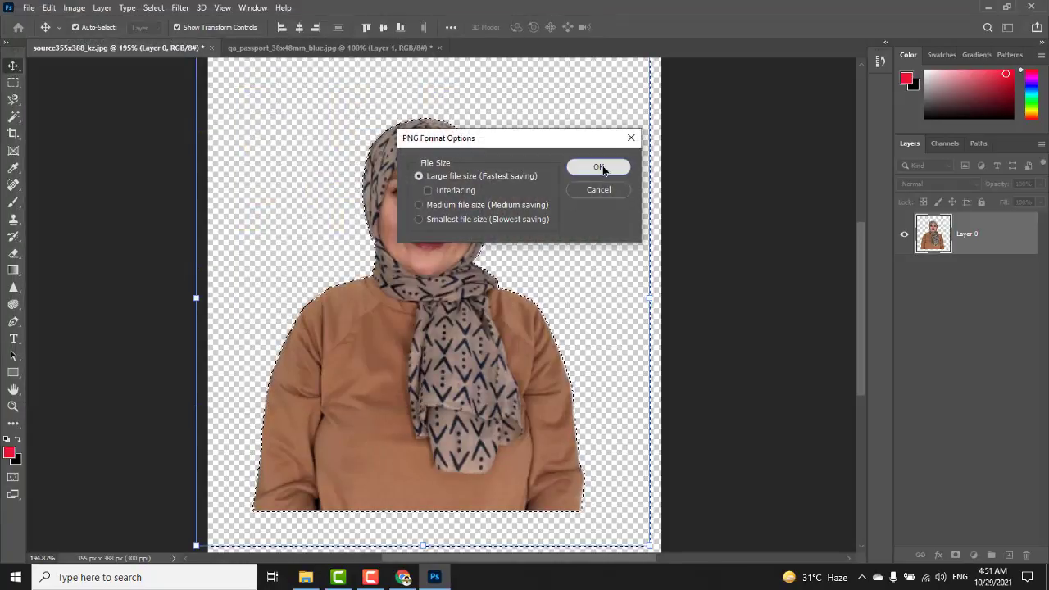
Step: Minimize Photoshop and move the 123 image around the Windows desktop to examine its transparent background against the wallpaper
left_click(992, 10)
left_click(957, 8)
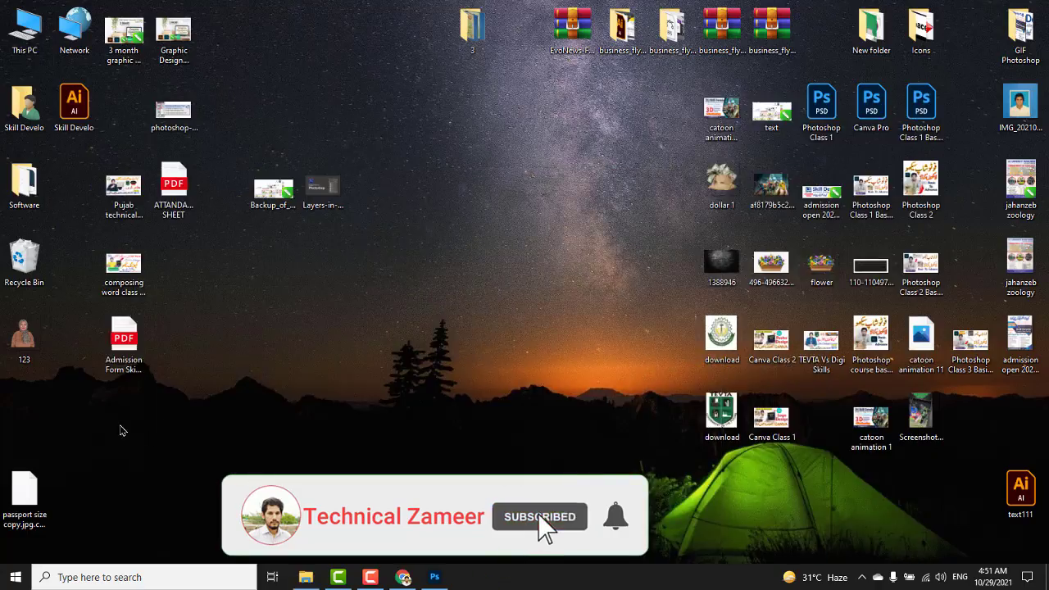
left_click_drag(19, 355, 412, 359)
left_click(498, 349)
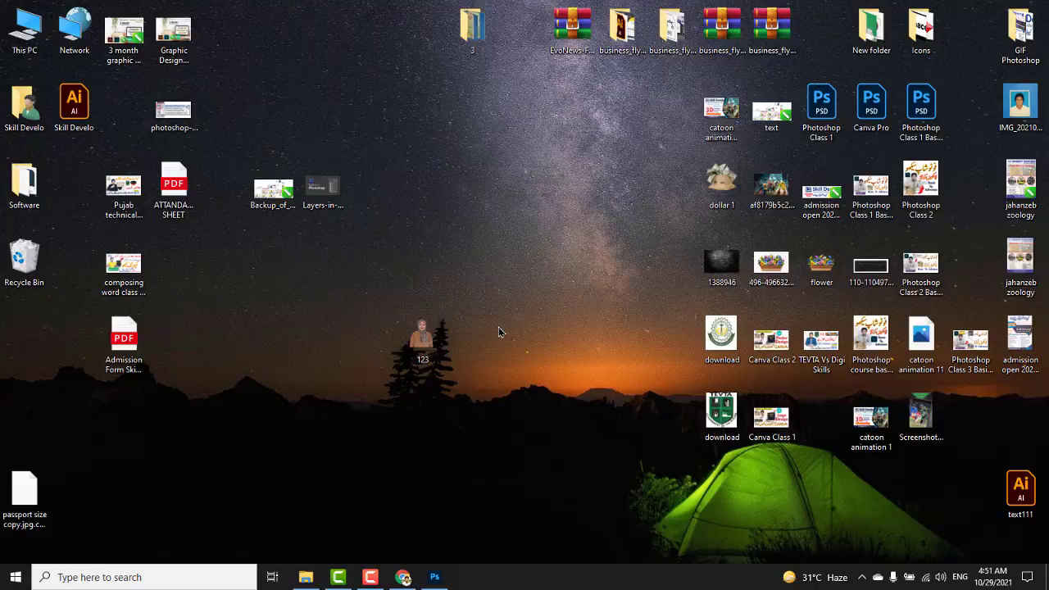
left_click_drag(416, 344, 595, 212)
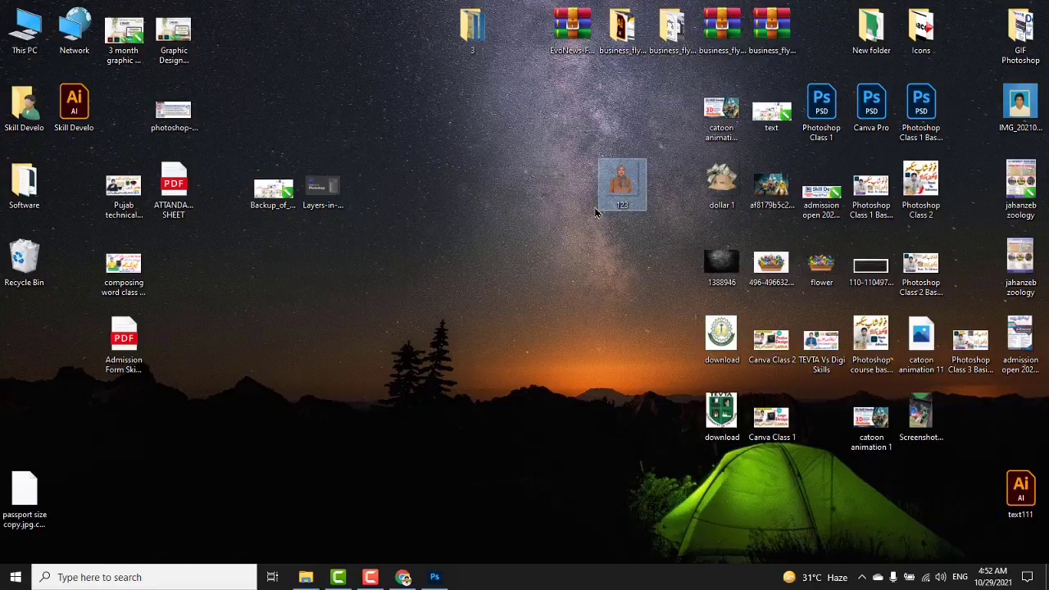
left_click_drag(621, 207, 322, 129)
Step: Return to Photoshop's qa_passport_38x48mm_blue.jpg document and reposition the woman's cut-out over the portrait
left_click(435, 577)
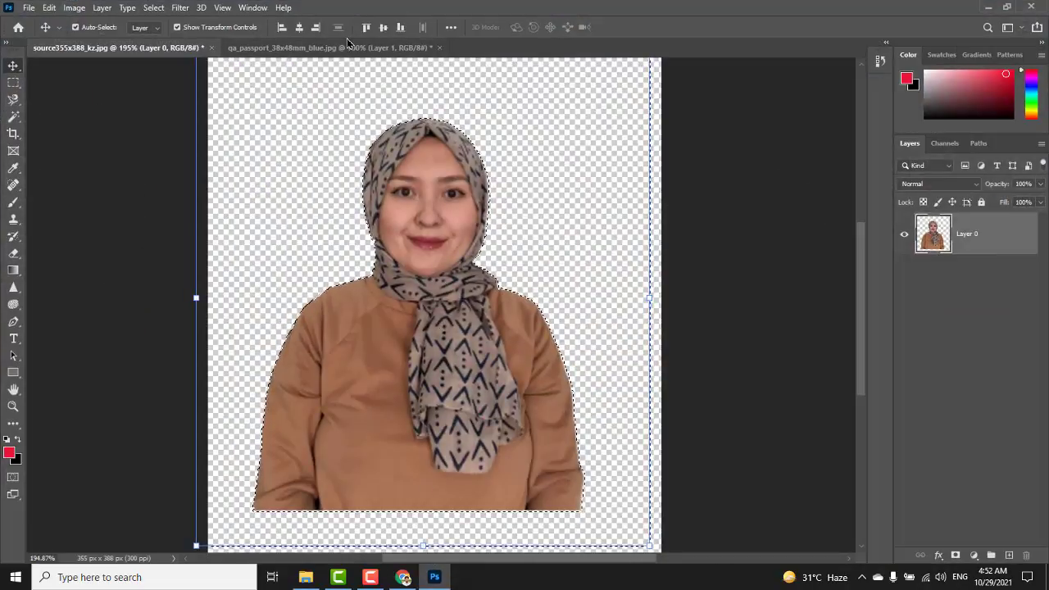
left_click(320, 51)
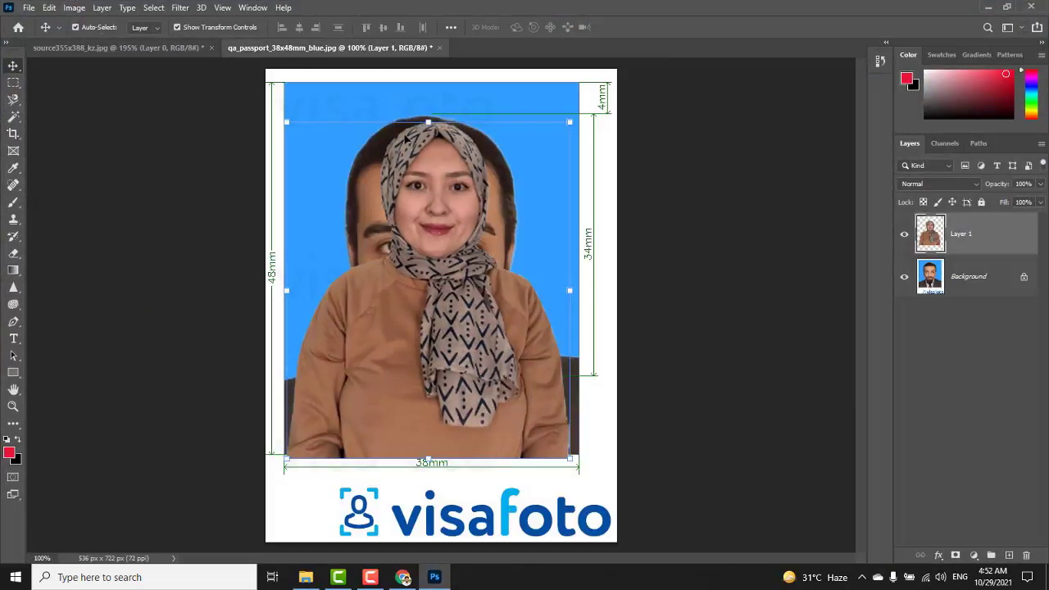
left_click_drag(457, 278, 471, 299)
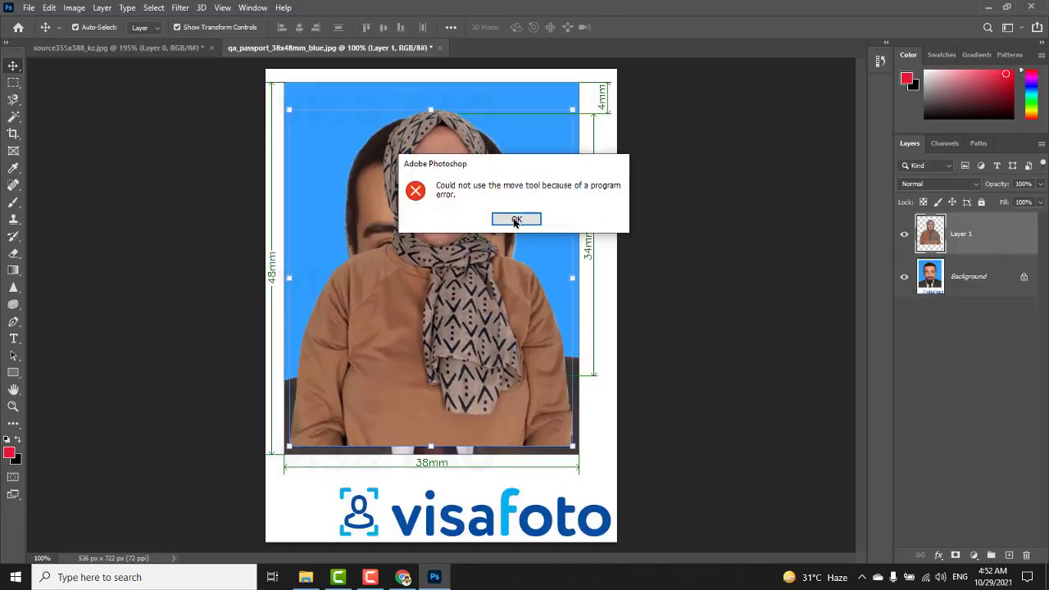
left_click(516, 220)
mouse_move(514, 279)
left_mouse_down()
mouse_move(505, 262)
mouse_move(527, 269)
left_mouse_up()
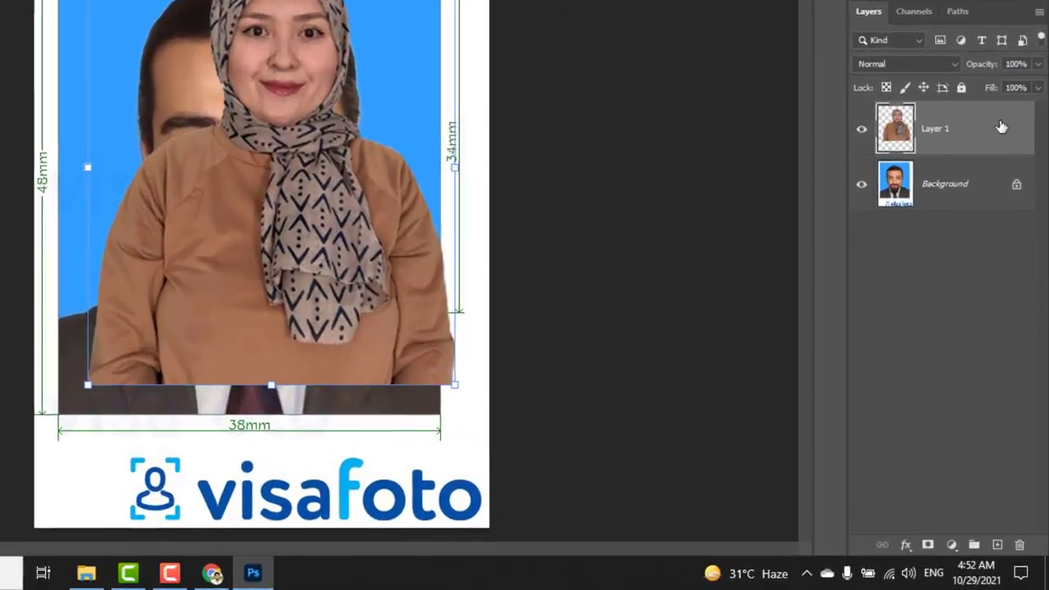
Step: Delete Layer 1 with the woman's cut-out from the passport document
left_click_drag(1012, 232, 1024, 552)
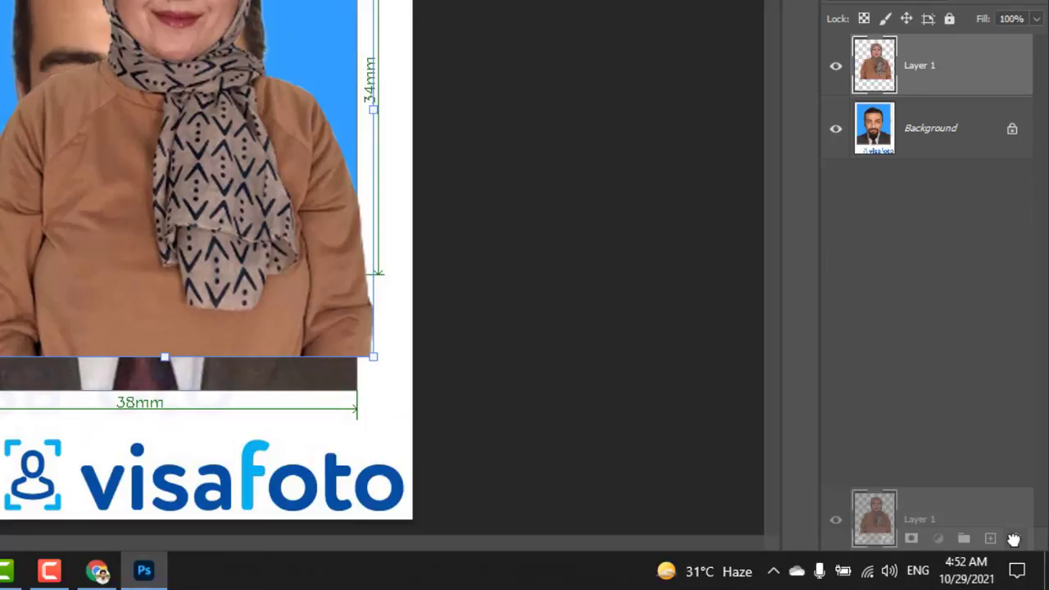
left_click_drag(1015, 539, 1016, 539)
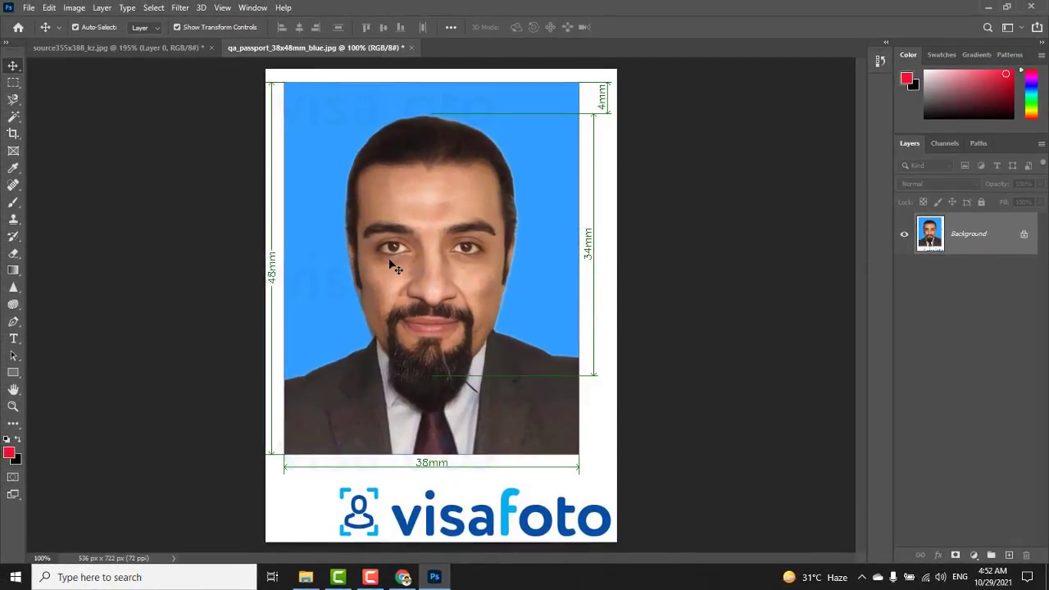
Step: Close the source355x388_kz.jpg document without saving its changes
left_click(211, 47)
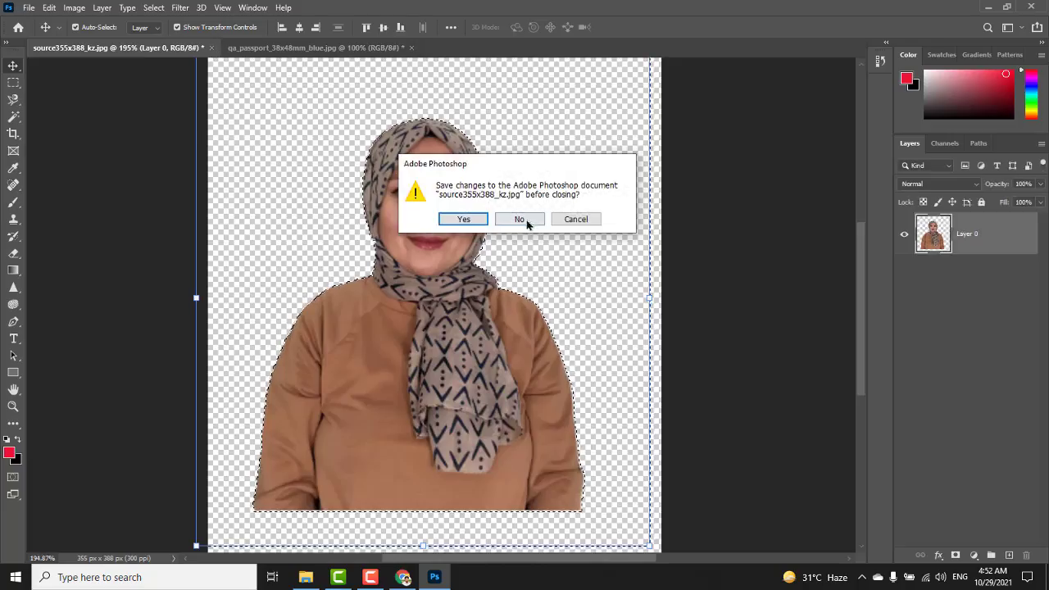
left_click(576, 220)
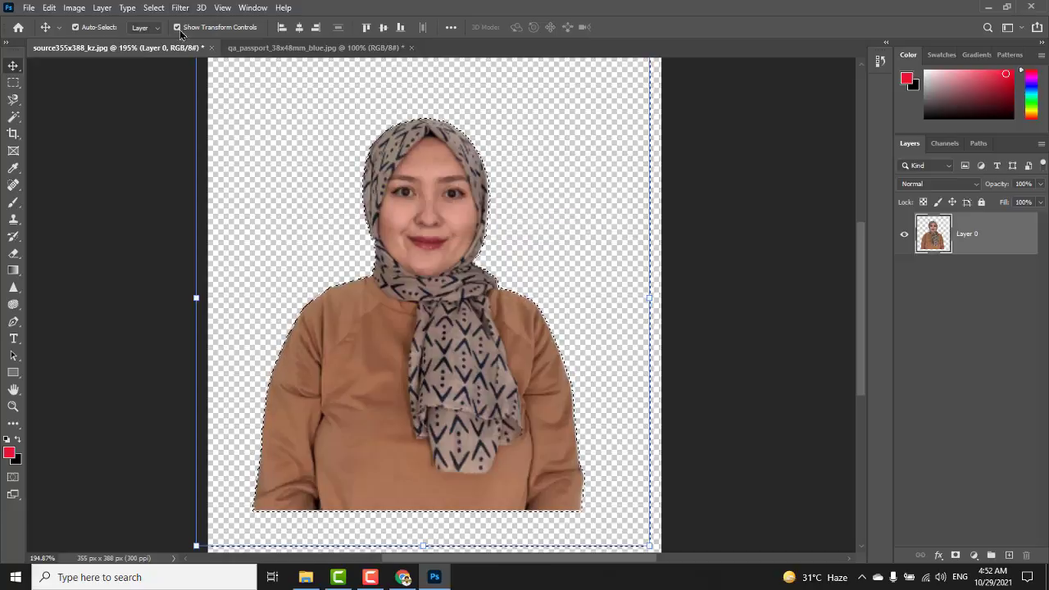
left_click(211, 48)
left_click(514, 219)
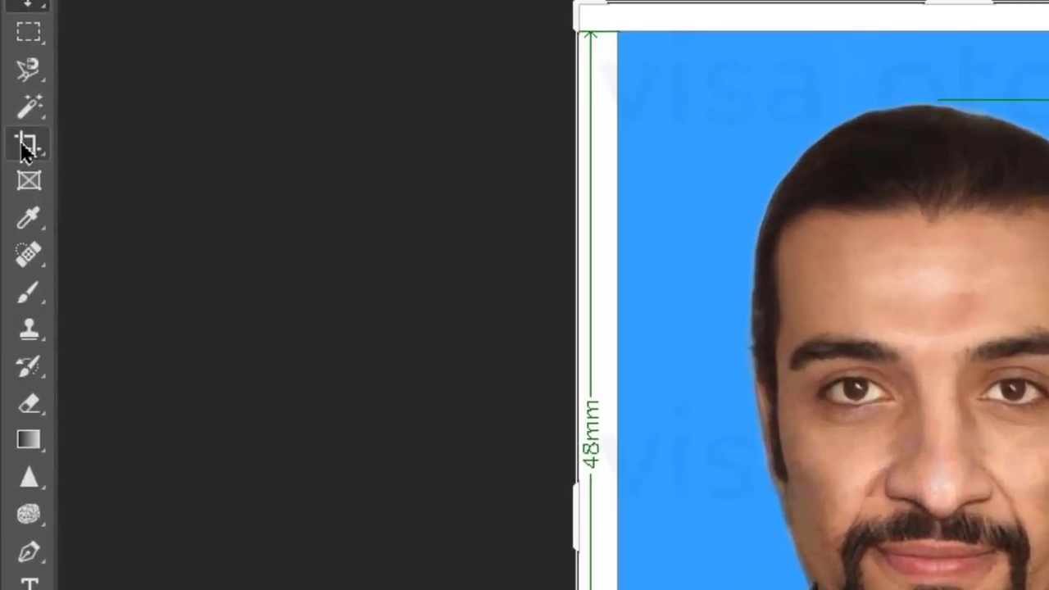
Step: Crop the passport image to the man's blue-background portrait, about 450 × 570 px, cutting off the measurement margins and visafoto logo
right_click(13, 134)
left_click(143, 144)
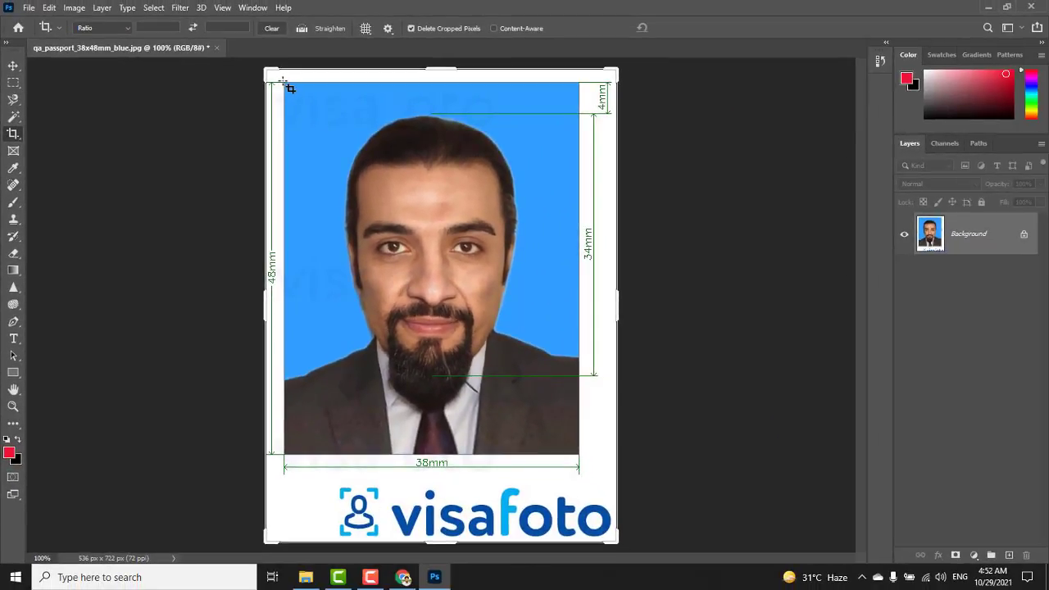
left_click_drag(284, 82, 585, 461)
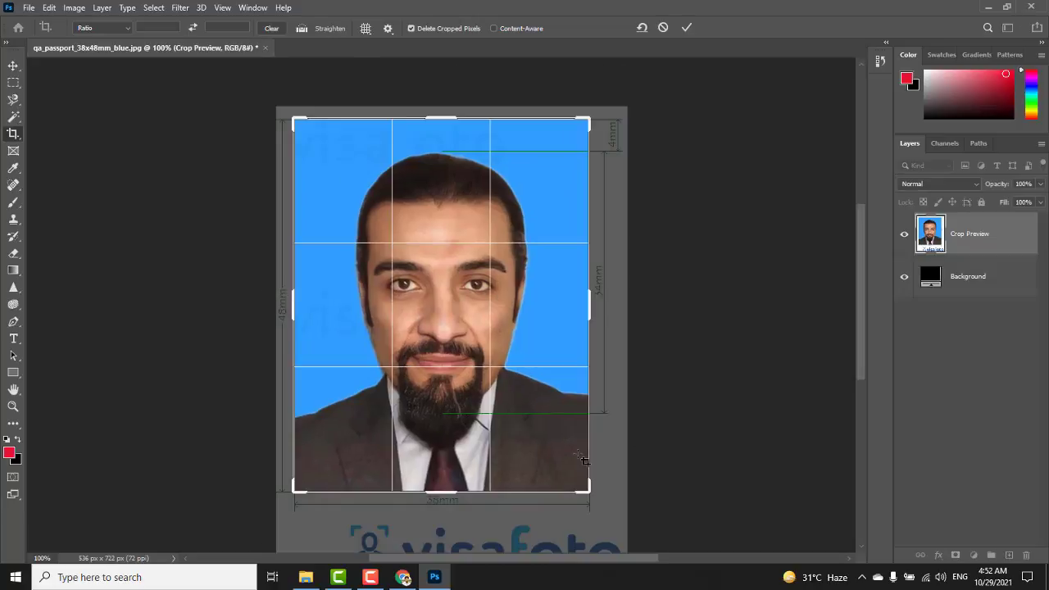
left_click(687, 29)
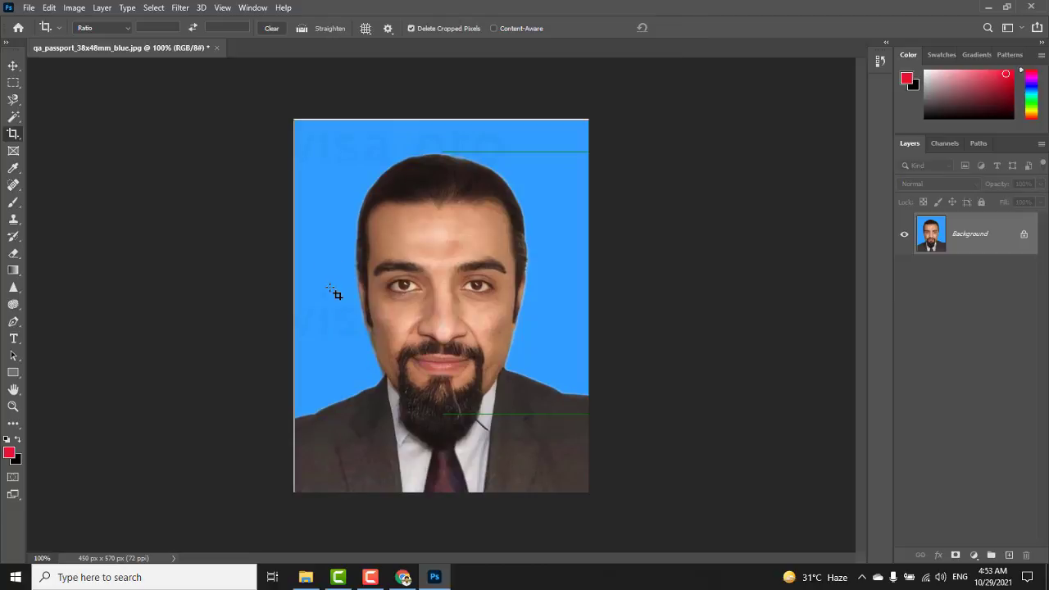
Step: Crop the portrait again more tightly around the man's head and shoulders, to about 404 × 480 px
left_click_drag(303, 129, 331, 161)
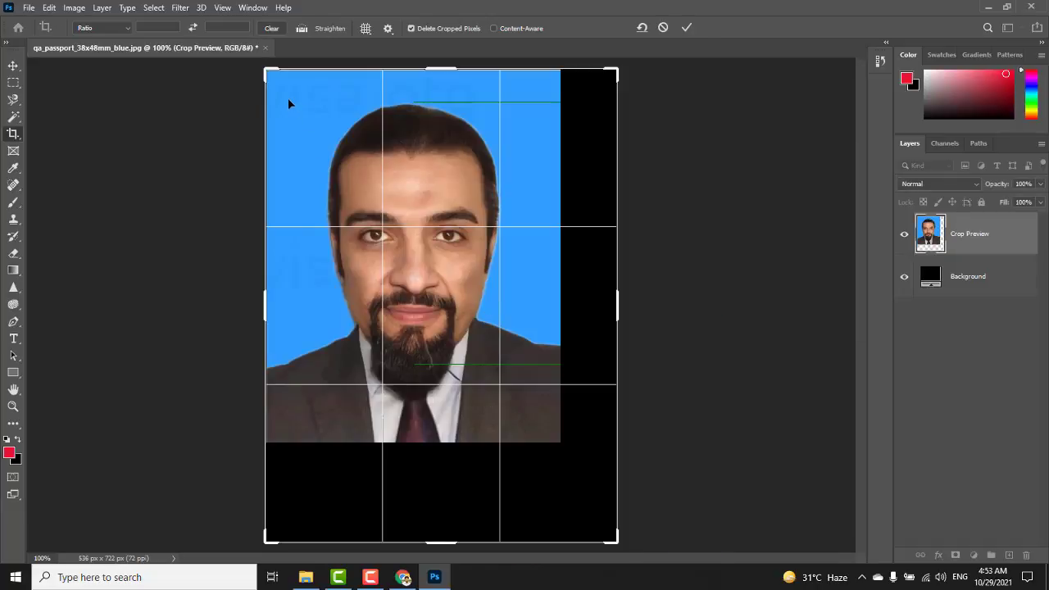
left_click_drag(611, 531, 582, 469)
left_click_drag(301, 146, 312, 151)
left_click_drag(310, 150, 309, 150)
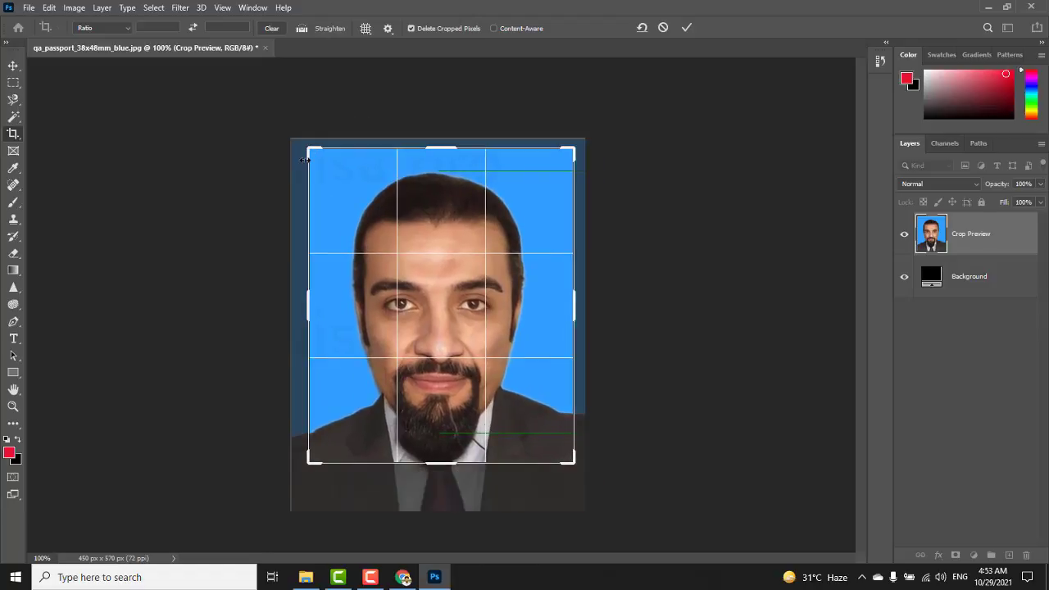
left_click(686, 29)
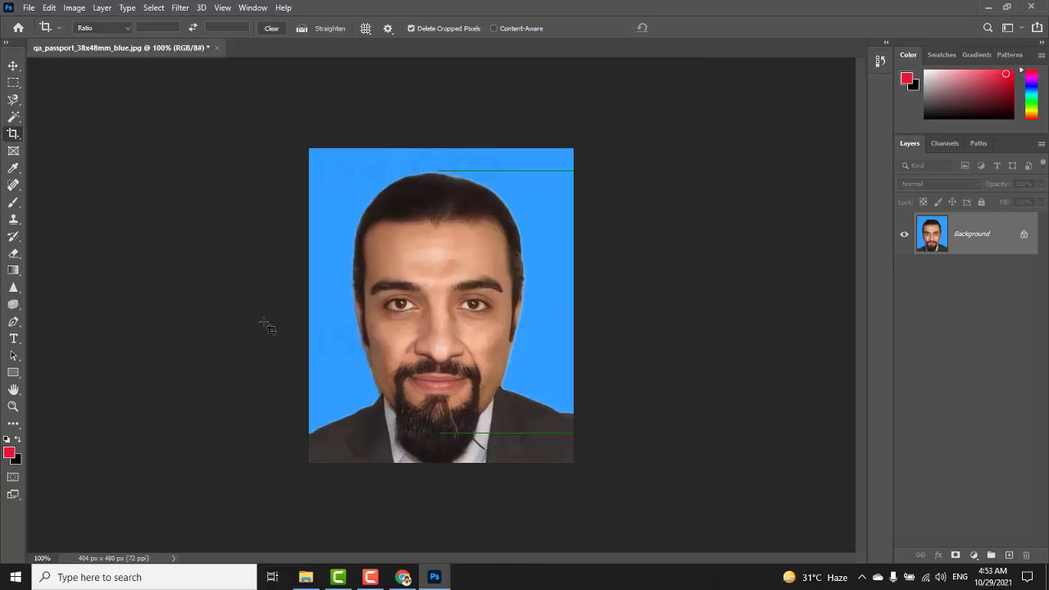
Step: Unlock the Background layer and select the man with the Magnetic Lasso tool, tracing his head, shoulders and the image's lower edge
scroll(346, 375, "up", 3)
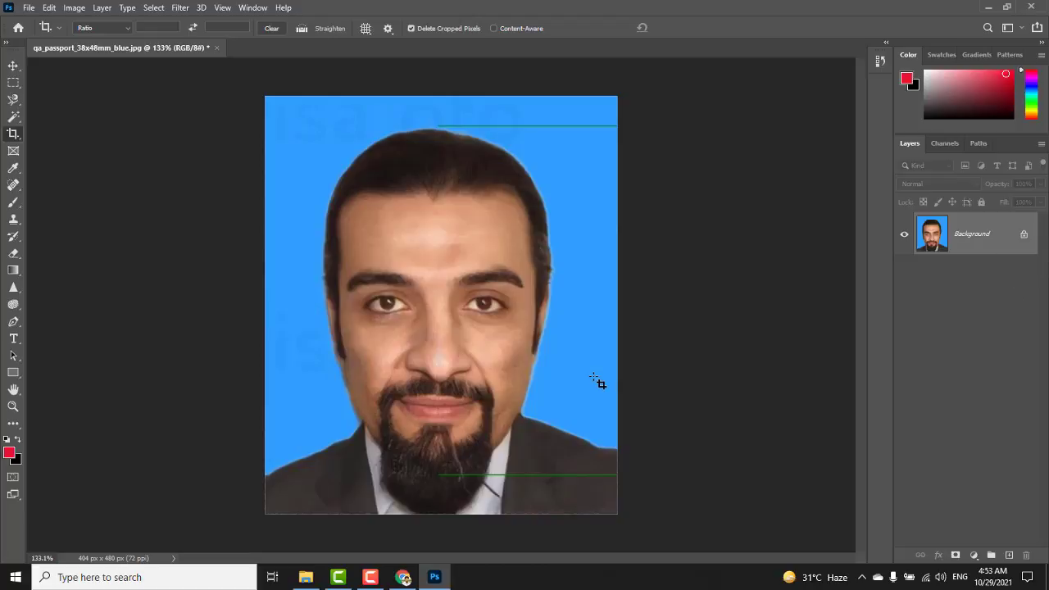
left_click(1024, 237)
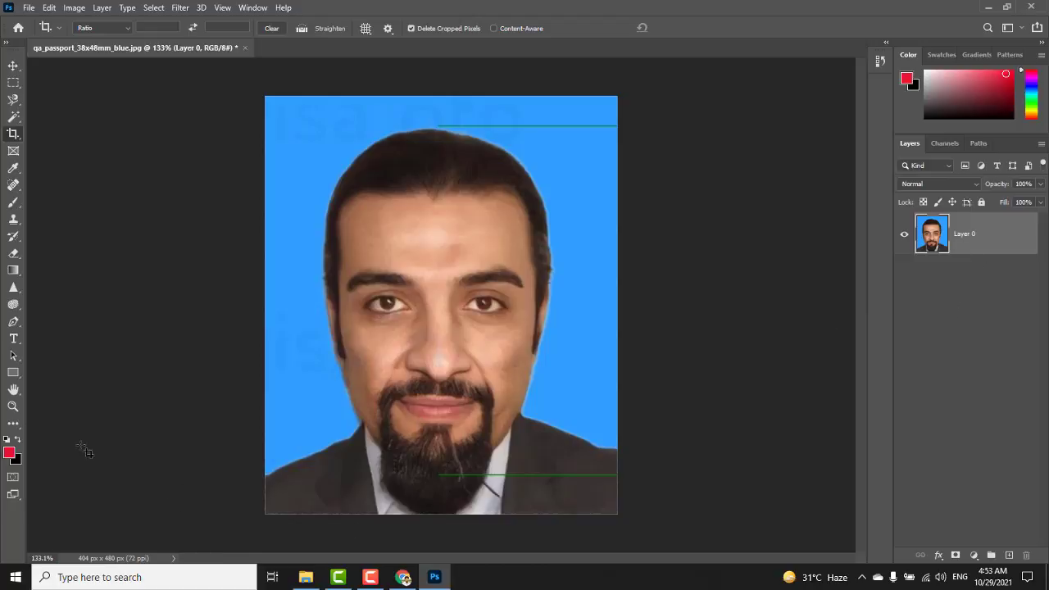
left_click(13, 102)
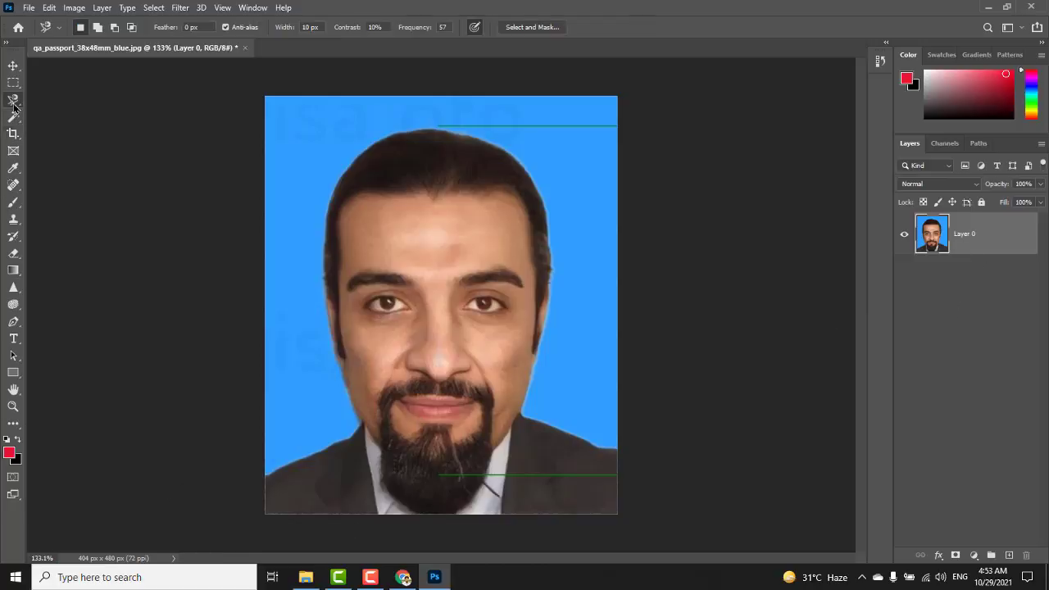
right_click(13, 102)
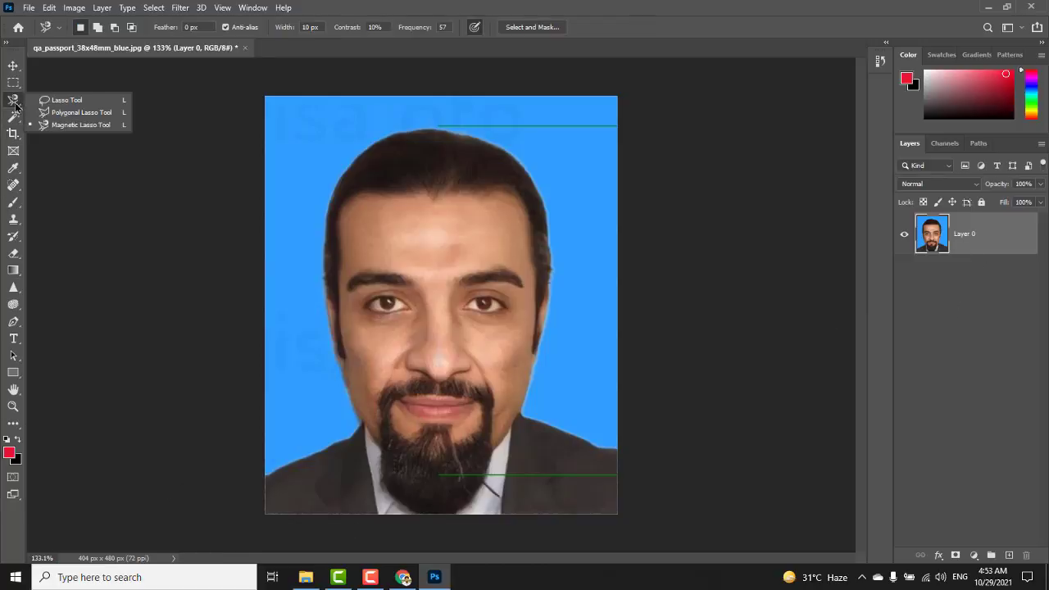
left_click(78, 126)
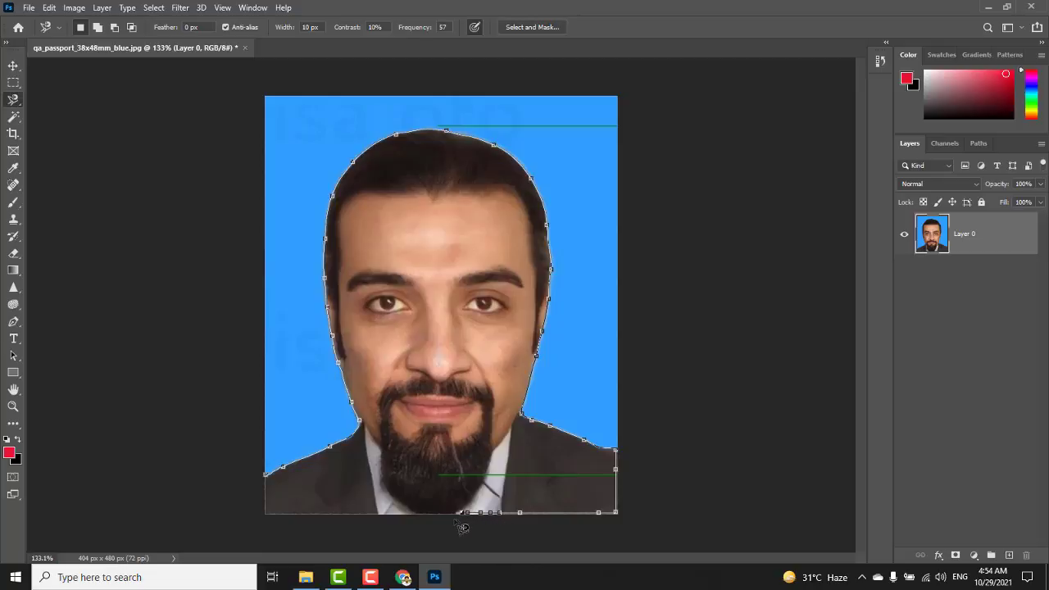
double_click(426, 519)
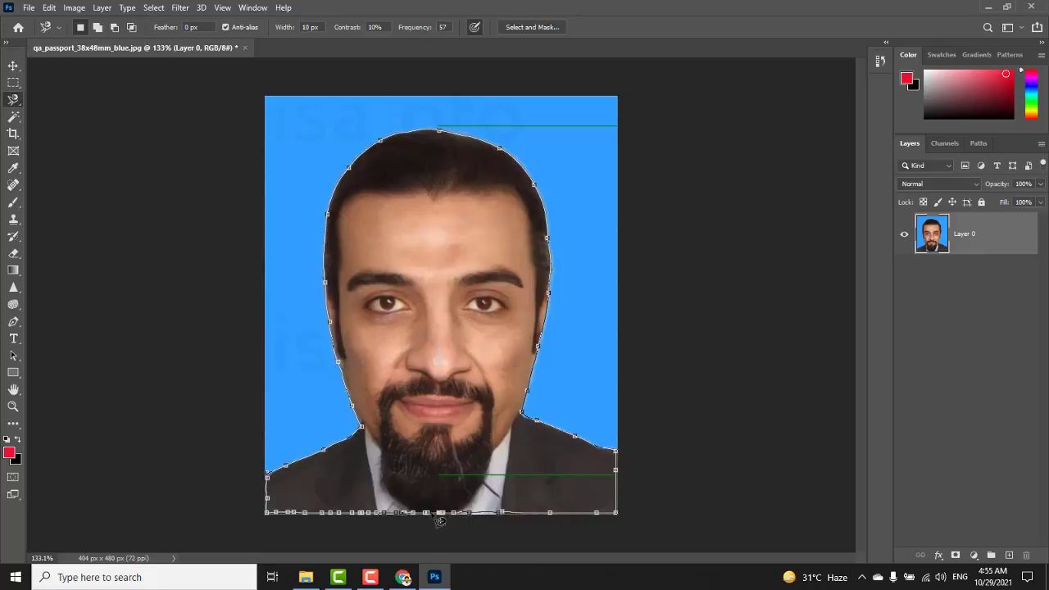
left_click(439, 521)
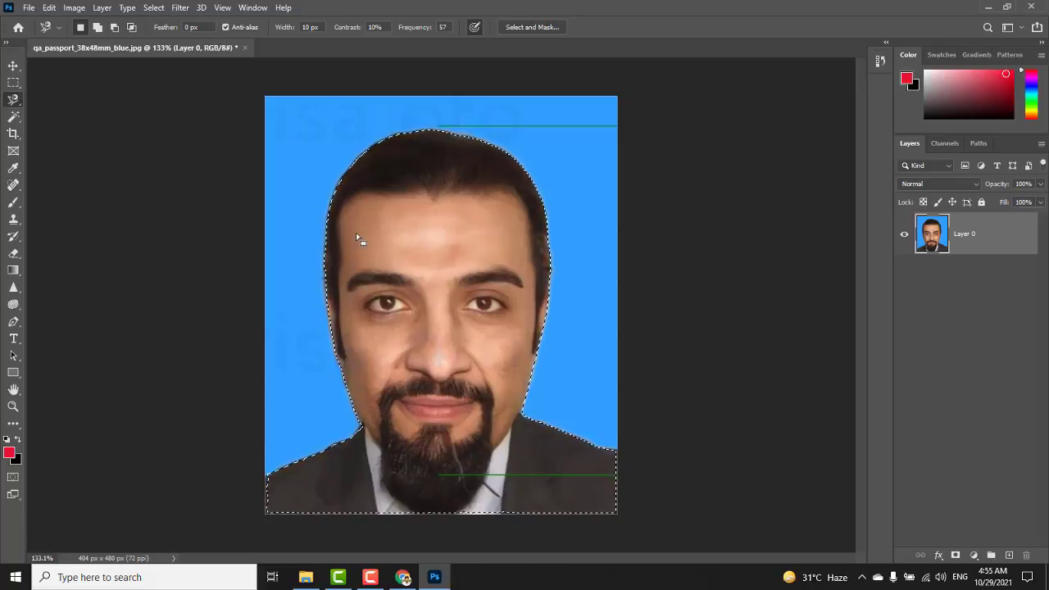
Step: Invert the selection and delete the blue background around the man
left_click(152, 10)
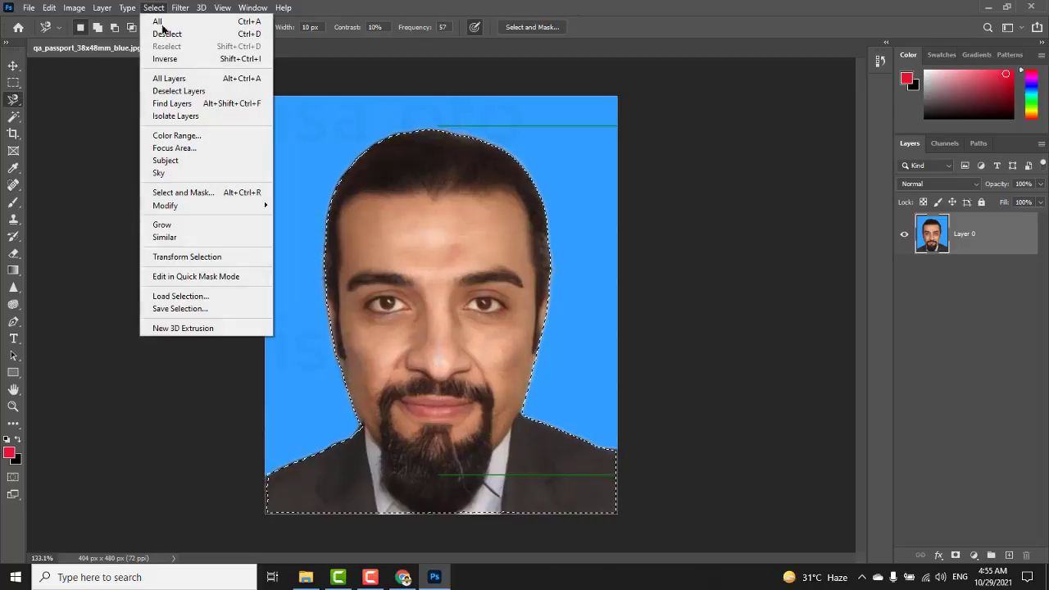
left_click(168, 62)
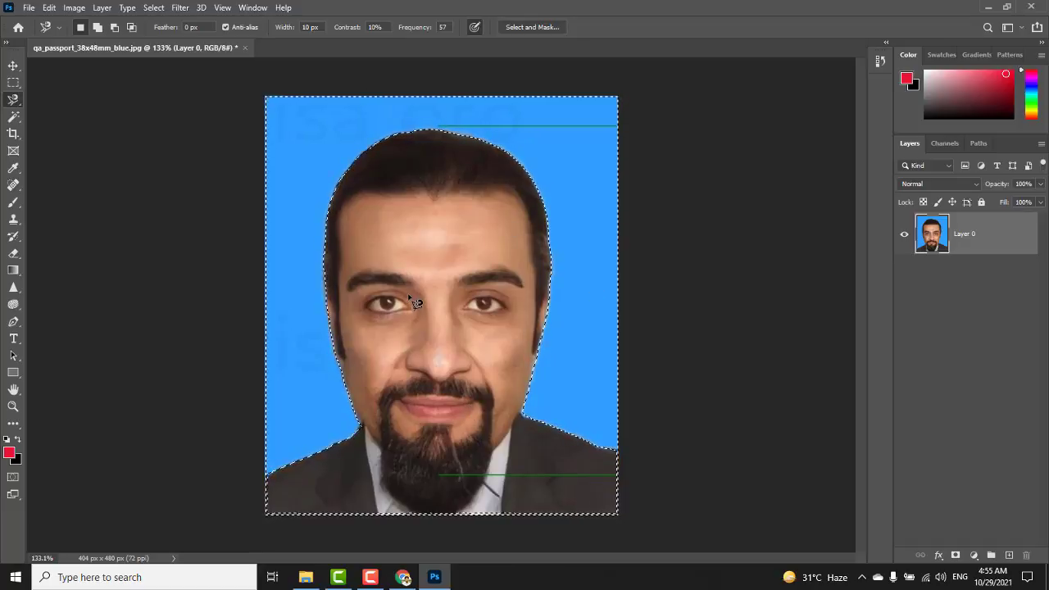
key("Delete")
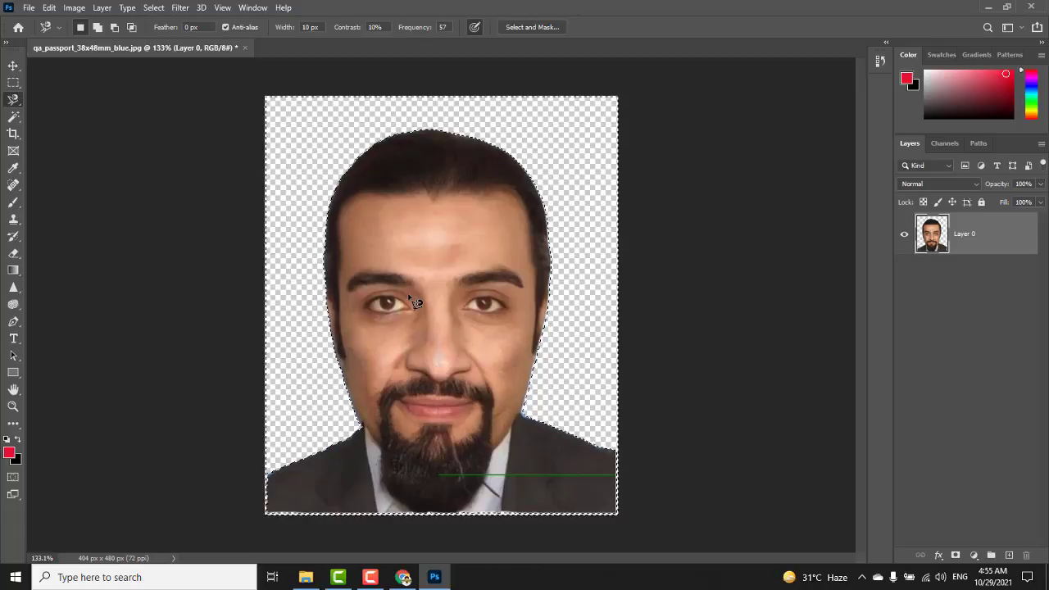
Step: Move the man's cut-out slightly upward on the transparent canvas with the Move tool
key("v")
left_click_drag(443, 303, 453, 257)
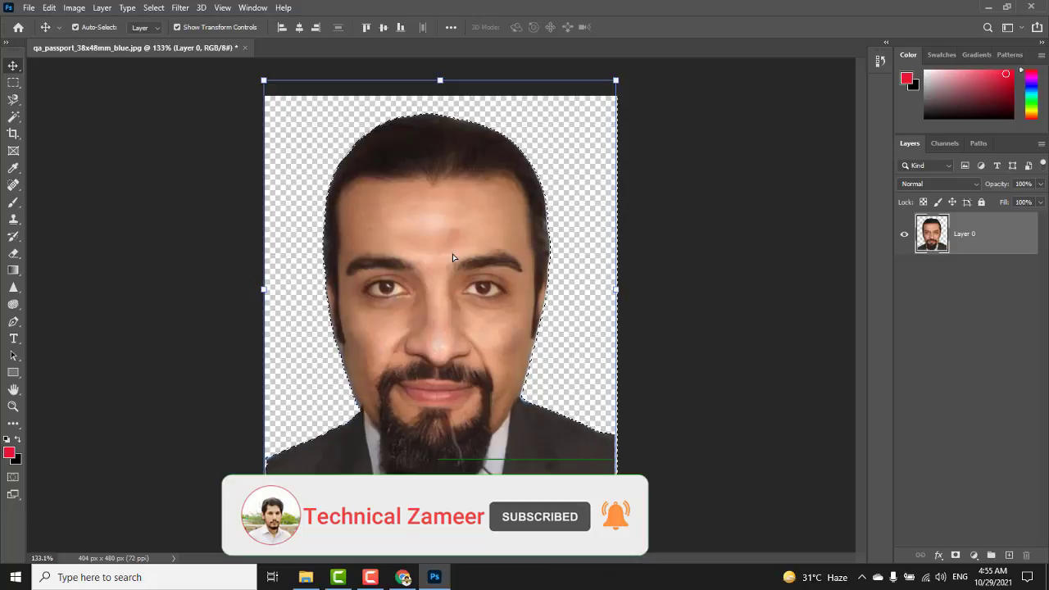
left_click_drag(453, 252, 453, 253)
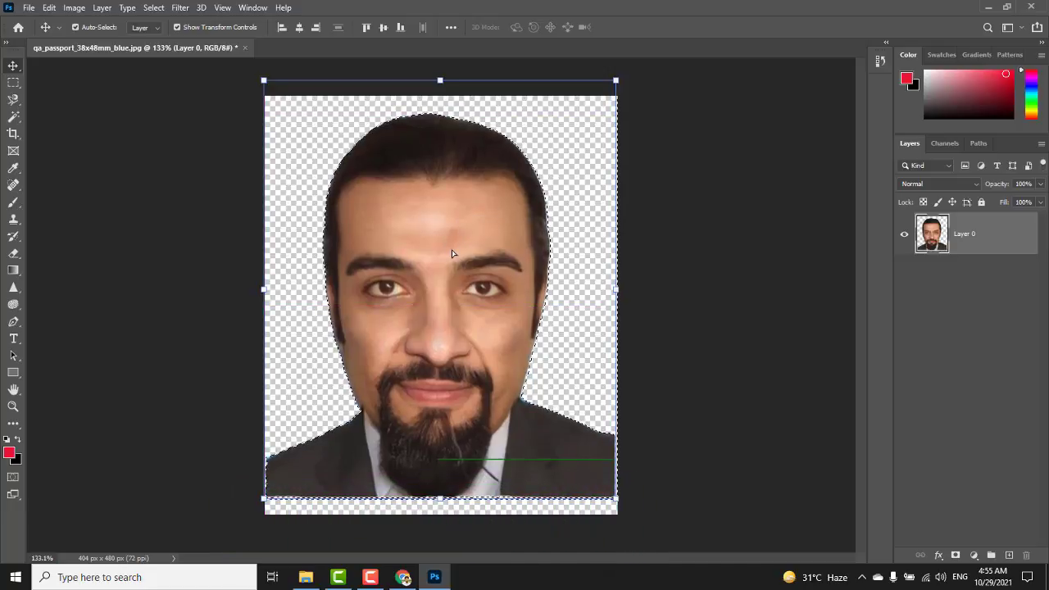